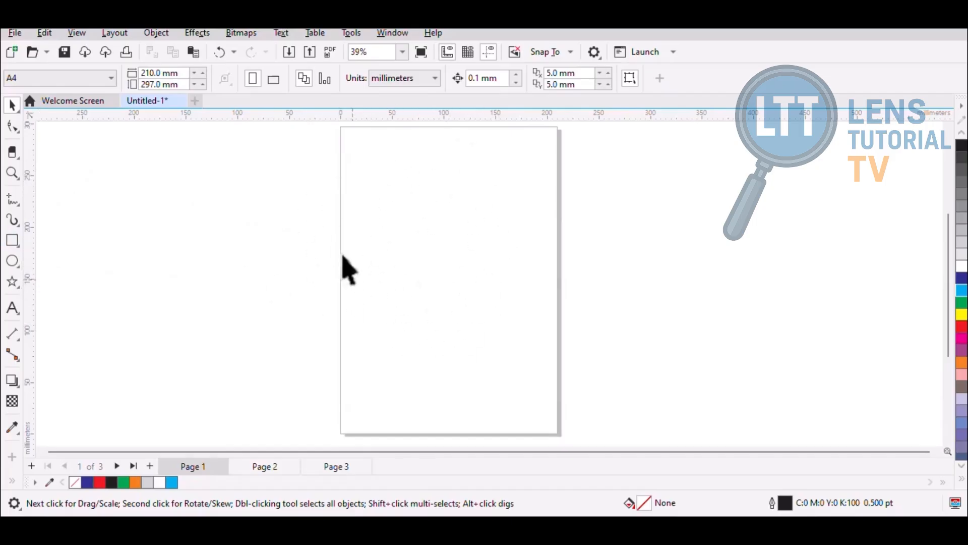
{"action": "scroll", "coordinate": [441, 234], "scroll_direction": "down", "scroll_amount": 1}
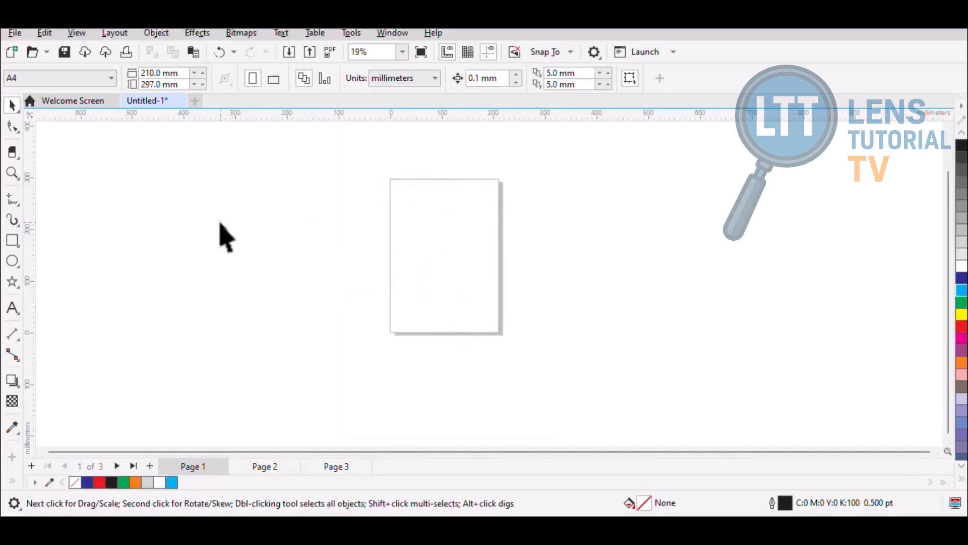
{"action": "left_click", "coordinate": [12, 240]}
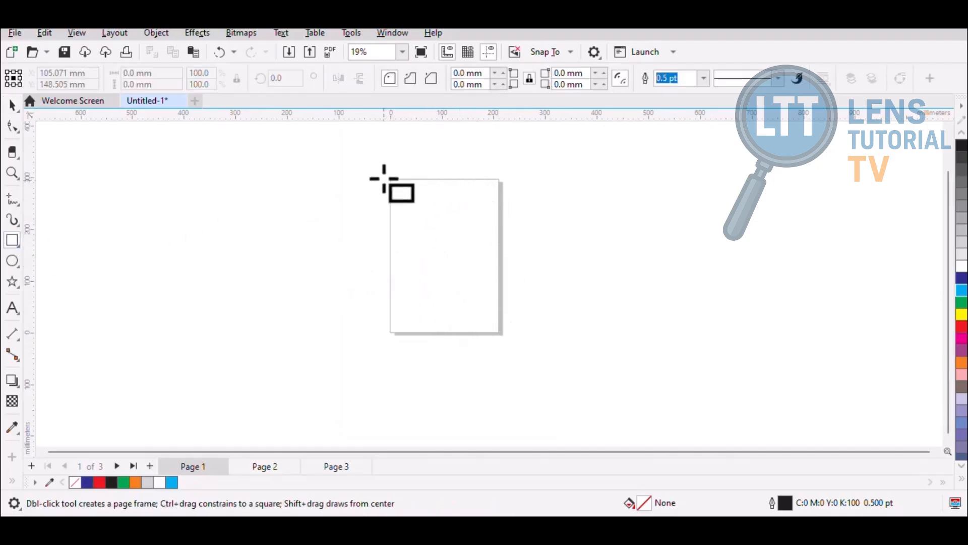
{"action": "left_click_drag", "start_coordinate": [379, 180], "coordinate": [500, 332]}
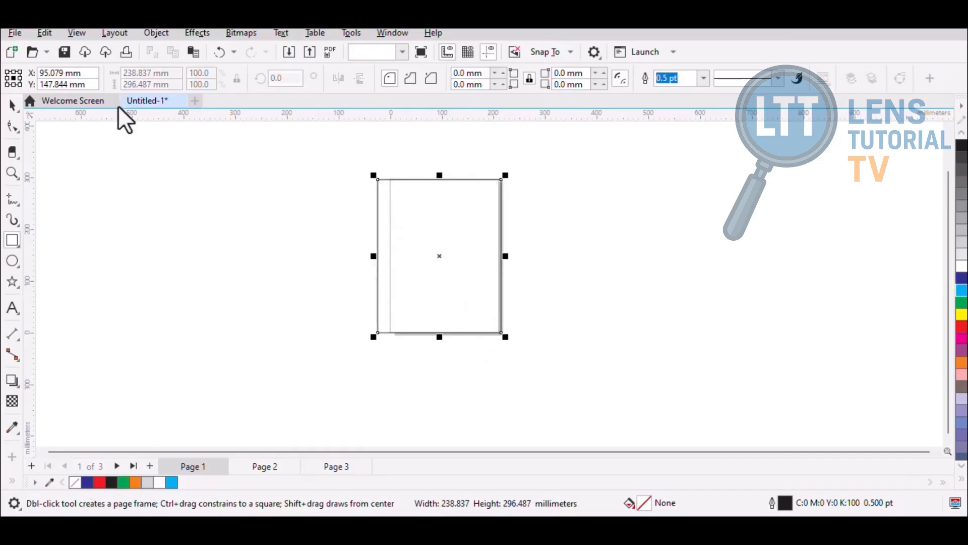
{"action": "left_click", "coordinate": [219, 51]}
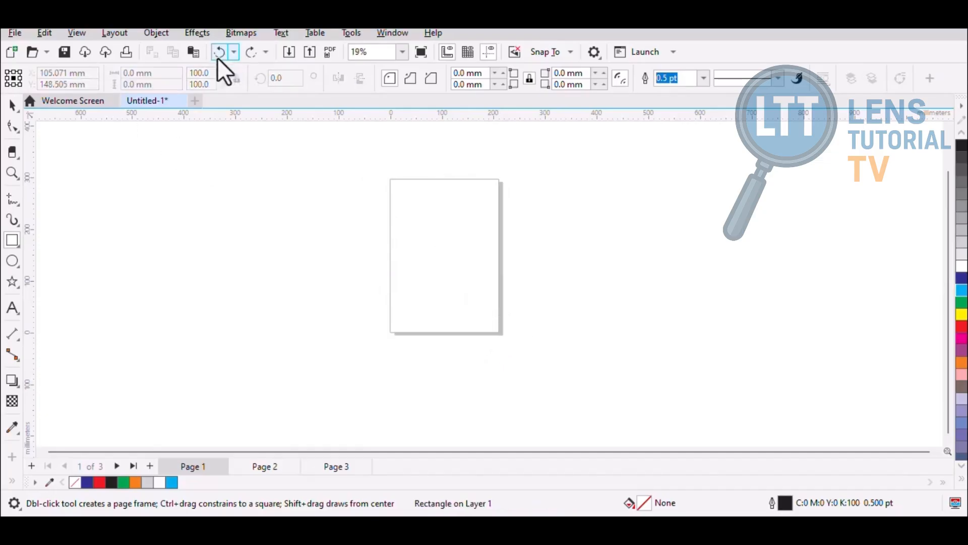
Create a page-frame rectangle matching the full 210 × 297 mm A4 page and select it.
{"action": "double_click", "coordinate": [6, 244]}
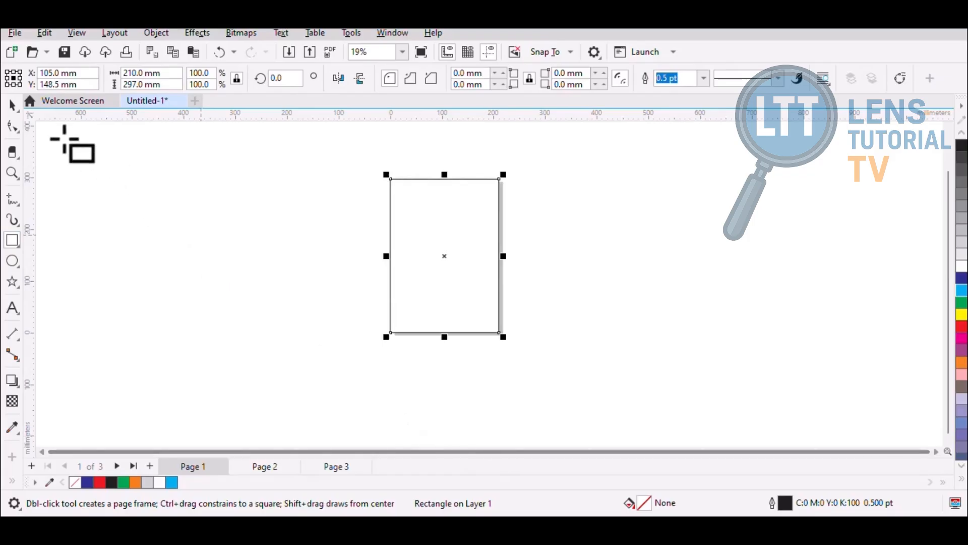
{"action": "left_click", "coordinate": [9, 108]}
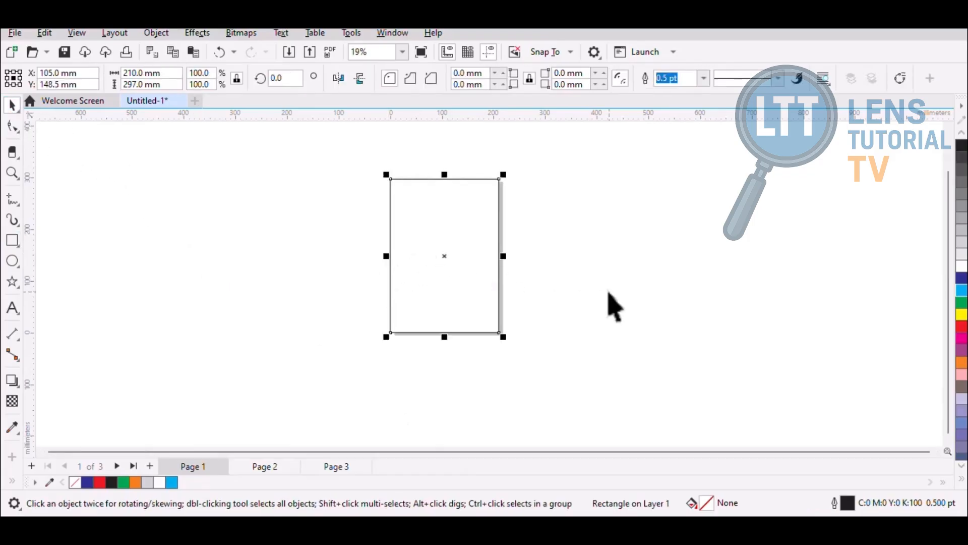
{"action": "left_click", "coordinate": [615, 307]}
{"action": "left_click", "coordinate": [475, 274]}
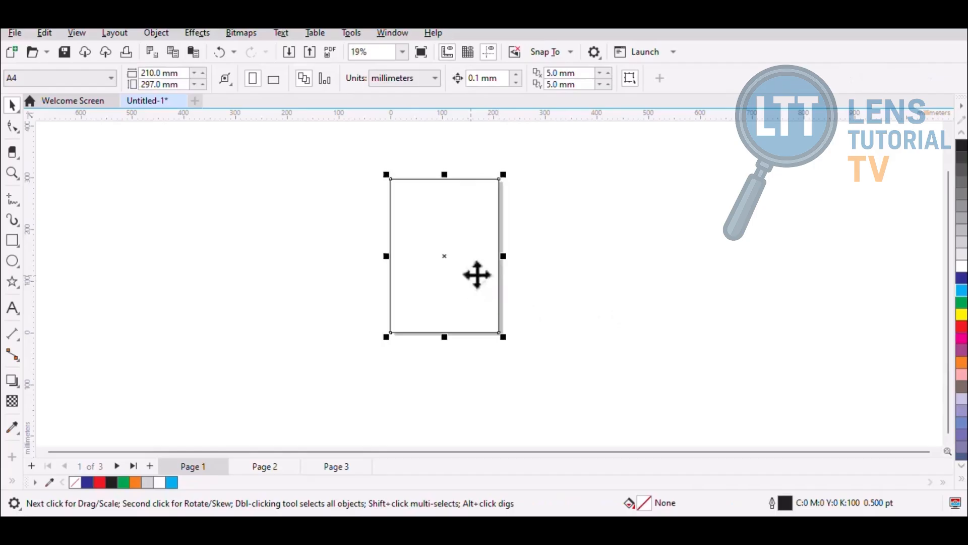
Scale the page-frame rectangle down proportionally to about 181 × 256 mm so it sits inside the page edges.
{"action": "left_click_drag", "start_coordinate": [387, 175], "coordinate": [396, 189]}
{"action": "left_click_drag", "start_coordinate": [503, 337], "coordinate": [496, 329]}
{"action": "left_click", "coordinate": [583, 302]}
{"action": "left_click", "coordinate": [448, 293]}
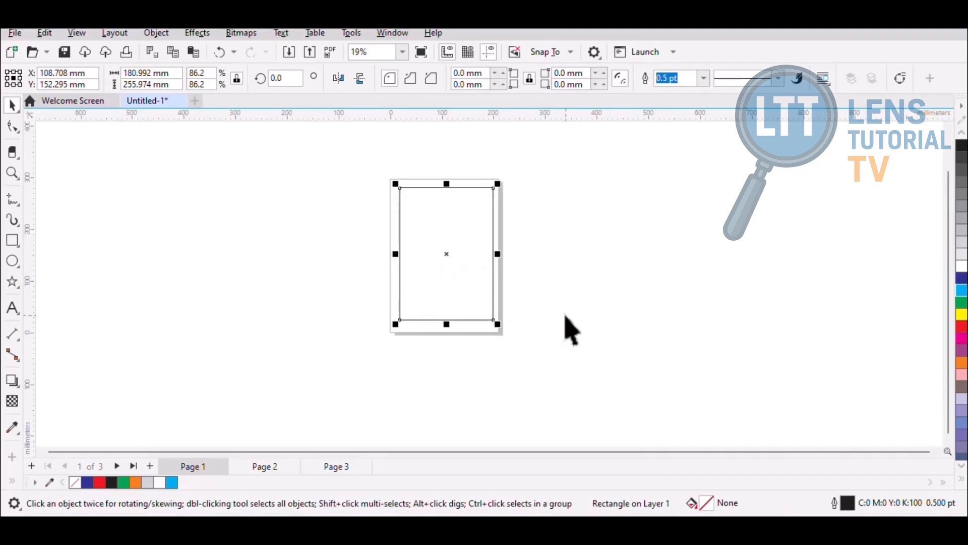
Try several palette fills on the rectangle, including light gray, lavender and orange, ending with pink (C:0 M:60 Y:40 K:0).
{"action": "key", "text": "shift+F2"}
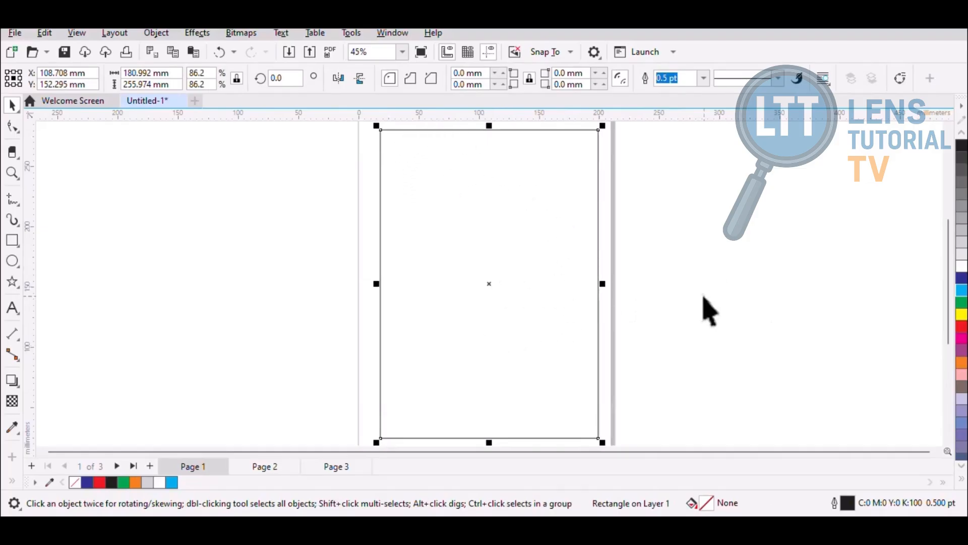
{"action": "left_click", "coordinate": [665, 304]}
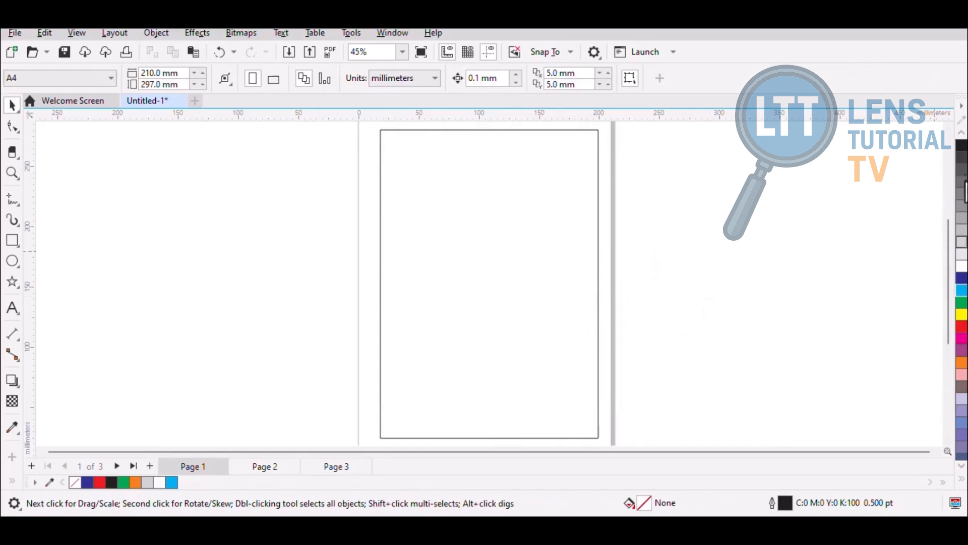
{"action": "left_click", "coordinate": [536, 316]}
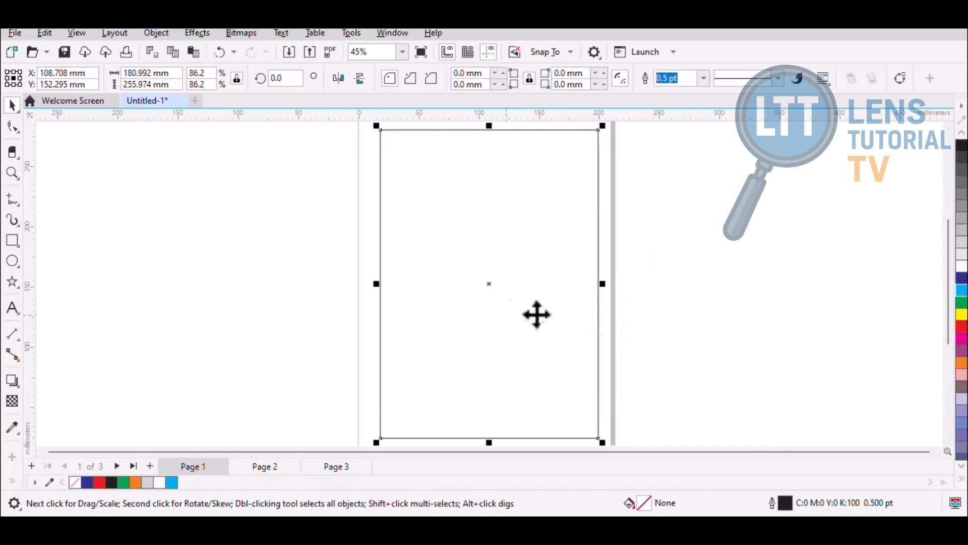
{"action": "left_click", "coordinate": [959, 291]}
{"action": "left_click", "coordinate": [962, 251]}
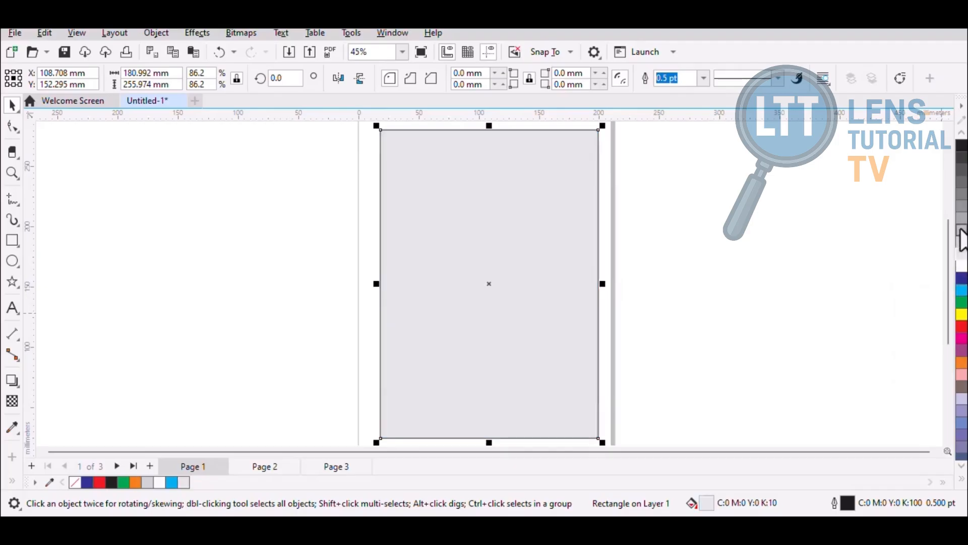
{"action": "left_click", "coordinate": [961, 220]}
{"action": "left_click", "coordinate": [962, 404]}
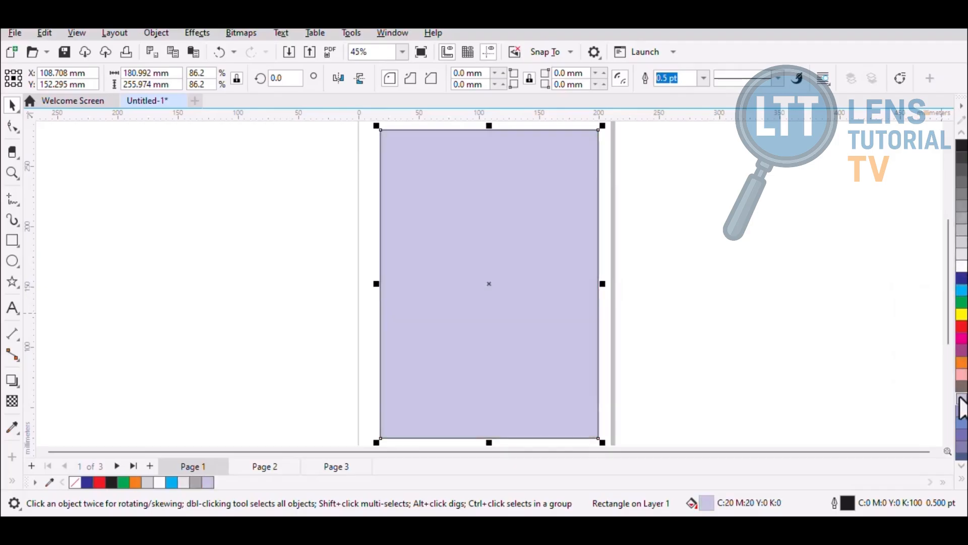
{"action": "left_click", "coordinate": [962, 362]}
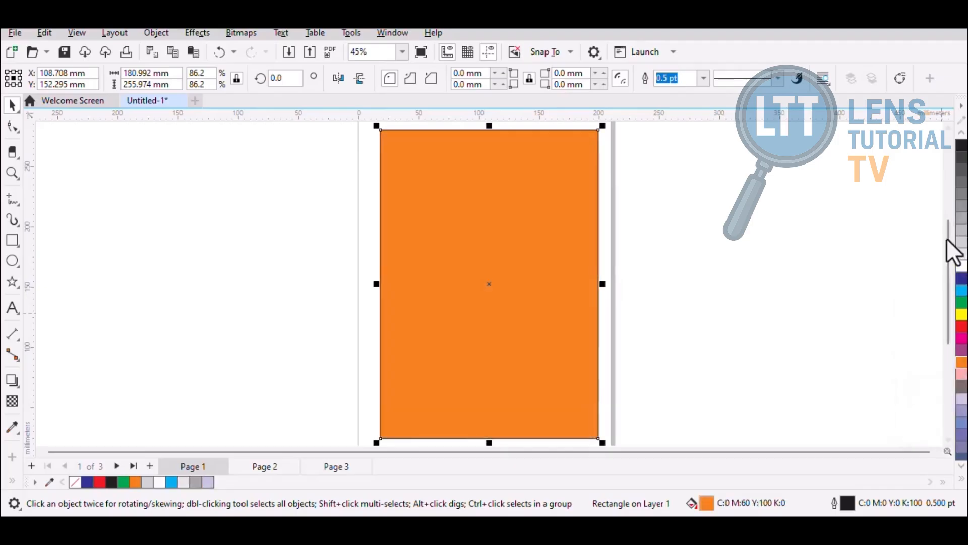
{"action": "left_click", "coordinate": [962, 465]}
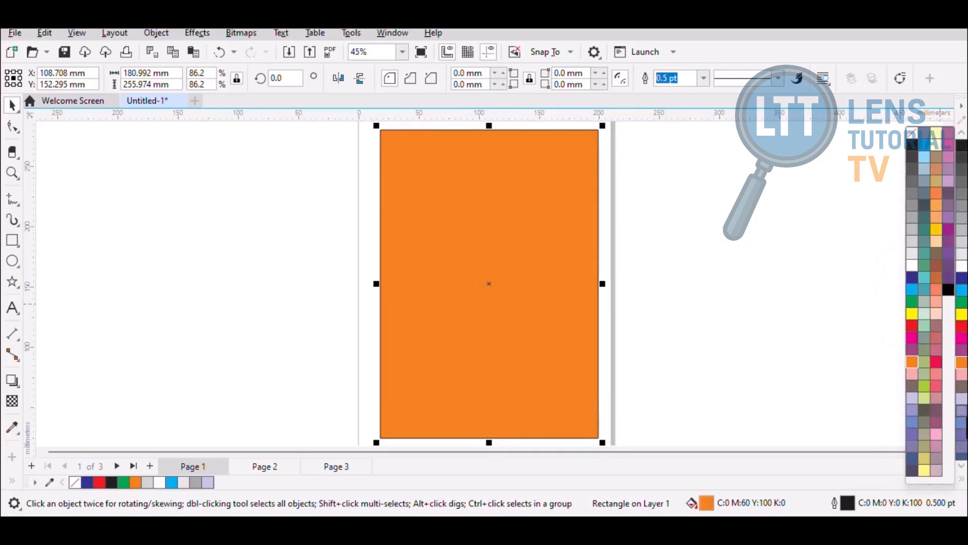
{"action": "left_click", "coordinate": [934, 385]}
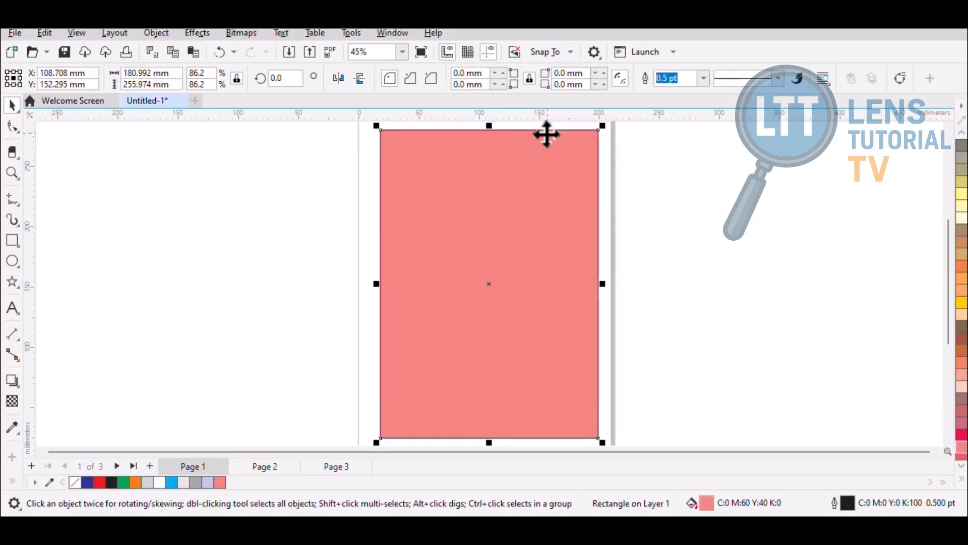
Set the rectangle's outline width to 8.0 pt and fill it with orange (C:0 M:60 Y:80 K:0).
{"action": "left_click", "coordinate": [703, 78]}
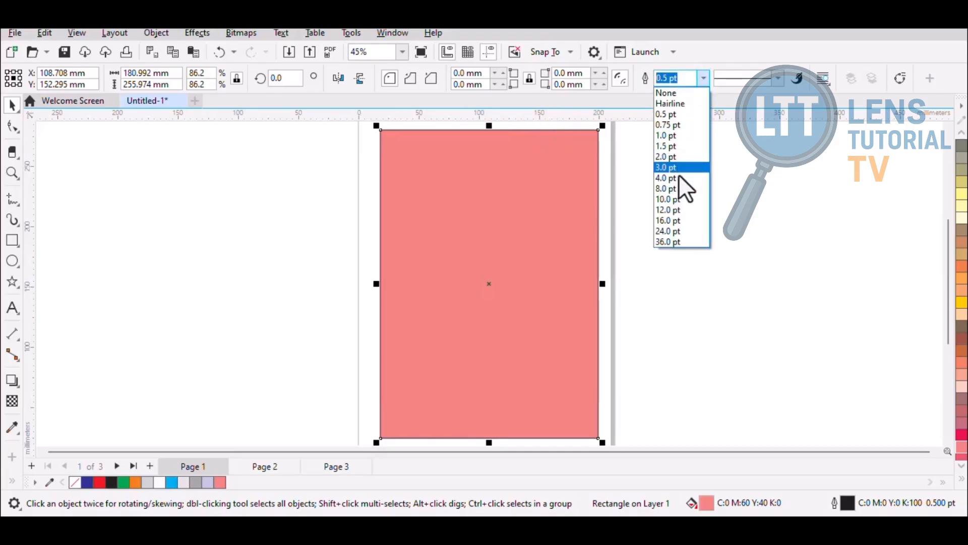
{"action": "left_click", "coordinate": [681, 179]}
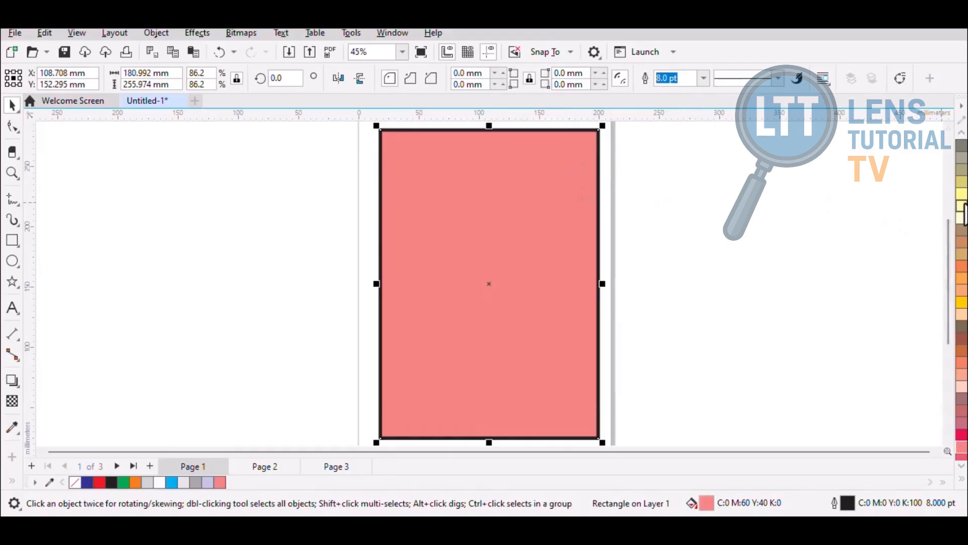
{"action": "left_click", "coordinate": [963, 211]}
{"action": "left_click", "coordinate": [961, 193]}
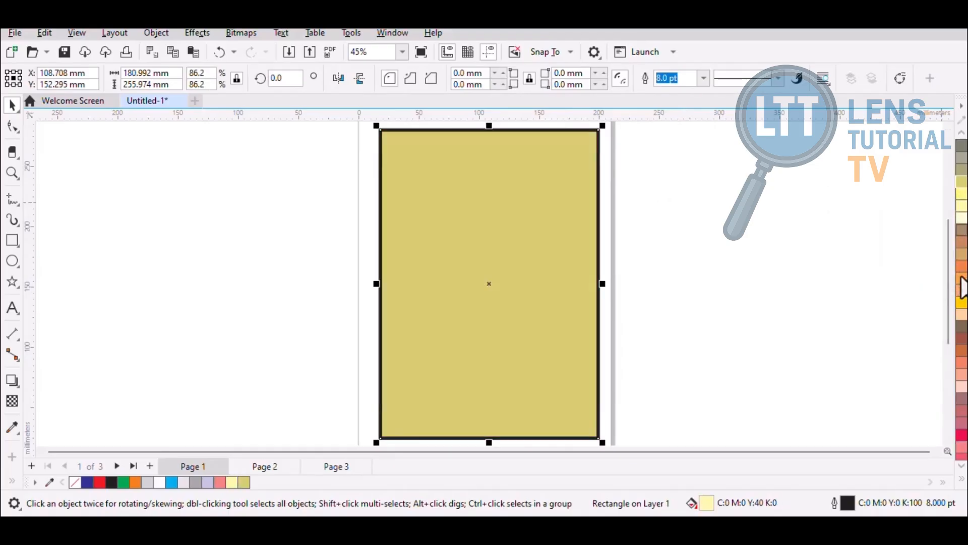
{"action": "left_click", "coordinate": [961, 276]}
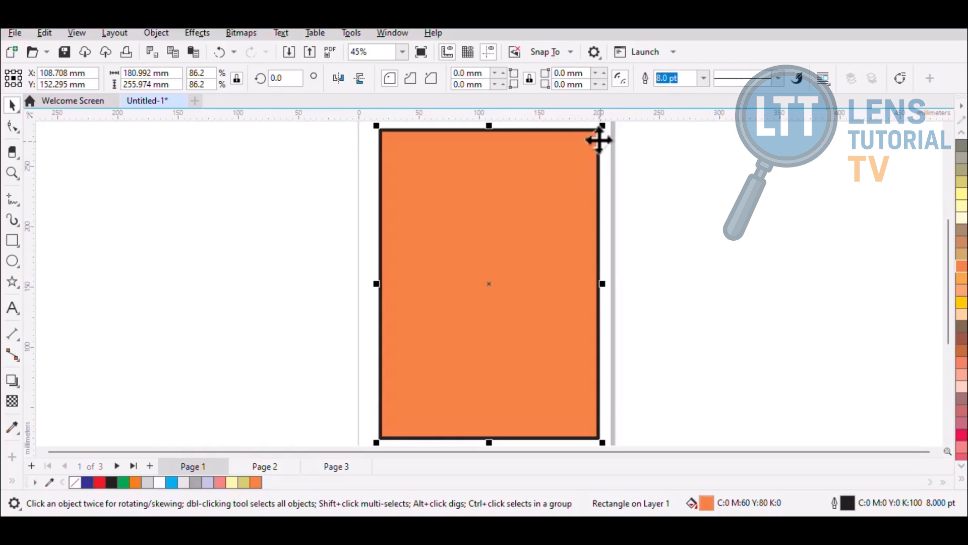
Browse the remaining color swatches further down the default palette.
{"action": "left_click", "coordinate": [961, 466]}
{"action": "left_click", "coordinate": [961, 467]}
{"action": "left_click", "coordinate": [961, 467]}
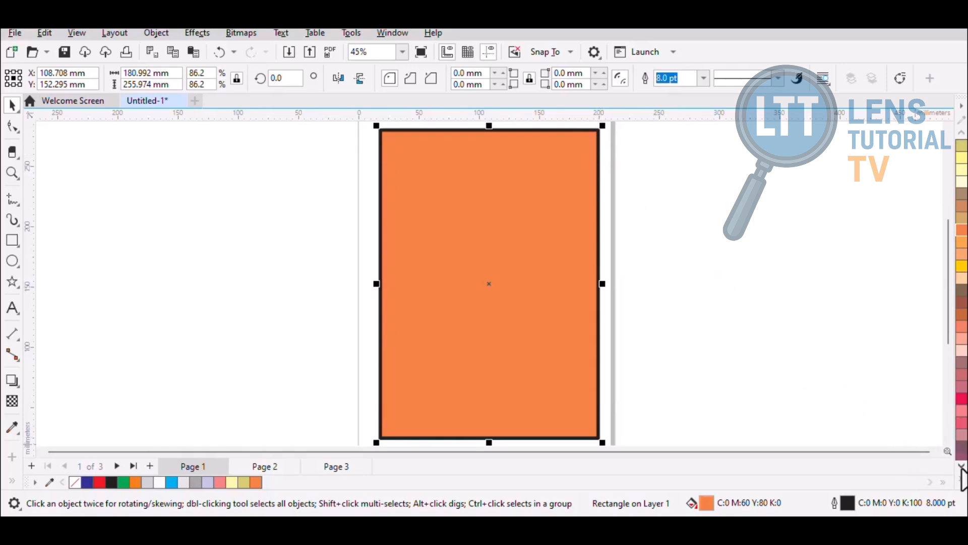
{"action": "left_click", "coordinate": [960, 467]}
{"action": "left_click", "coordinate": [962, 468]}
{"action": "left_click", "coordinate": [962, 468]}
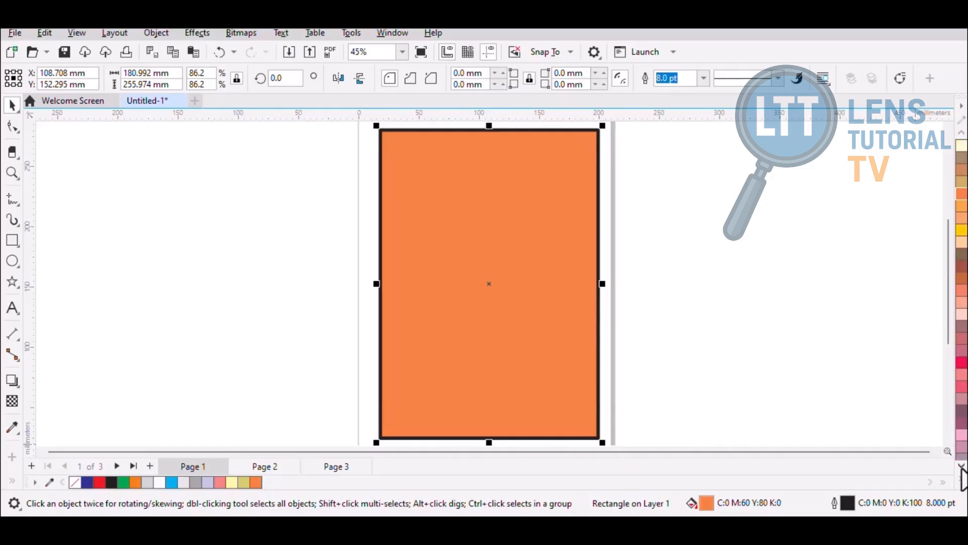
{"action": "left_click", "coordinate": [961, 468]}
{"action": "left_click", "coordinate": [961, 468]}
{"action": "left_click", "coordinate": [961, 468]}
{"action": "left_click", "coordinate": [961, 468]}
{"action": "left_click", "coordinate": [961, 467]}
{"action": "left_click", "coordinate": [961, 468]}
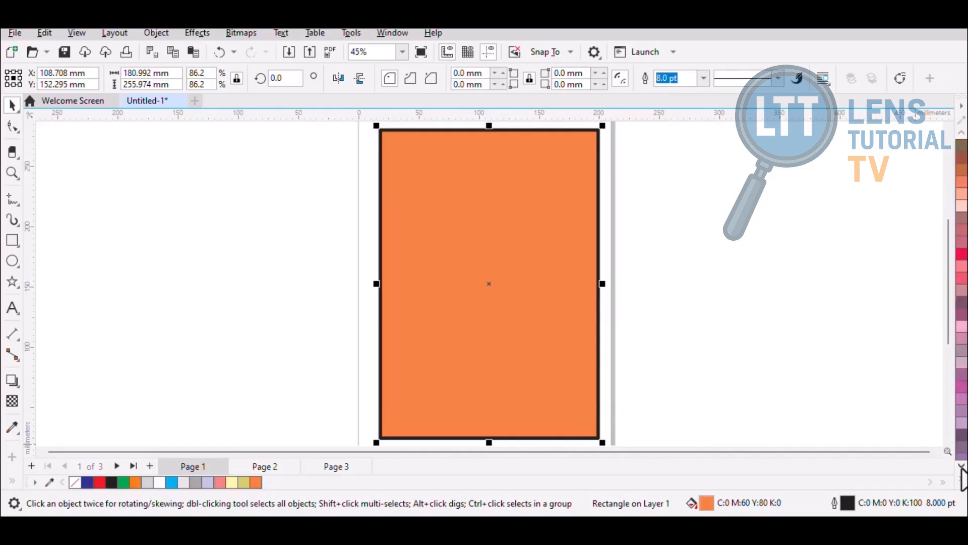
{"action": "left_click", "coordinate": [962, 468]}
{"action": "left_click", "coordinate": [962, 468]}
{"action": "left_click", "coordinate": [961, 468]}
{"action": "left_click", "coordinate": [961, 467]}
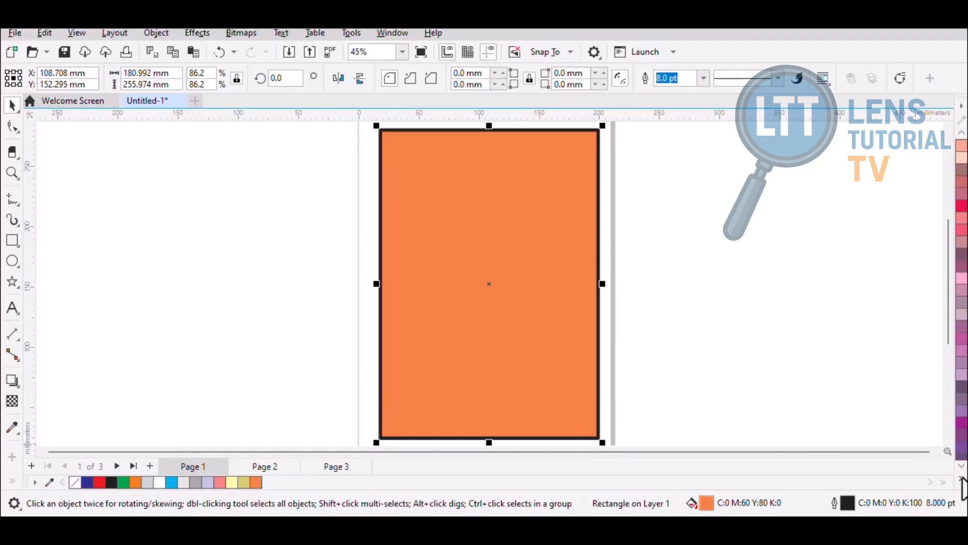
Expand the full color palette and set the rectangle's outline color to blue (C:100 M:100 Y:0 K:0).
{"action": "left_click", "coordinate": [962, 483]}
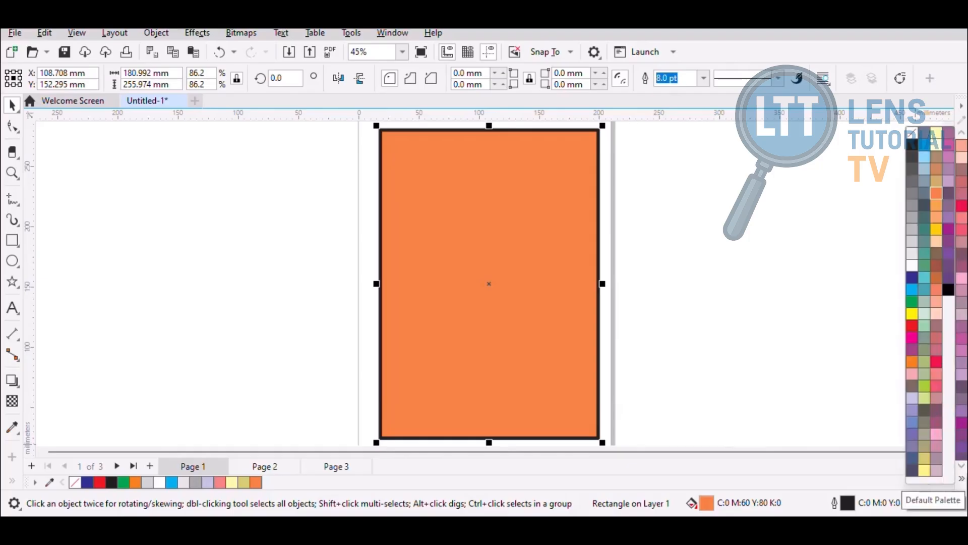
{"action": "left_click", "coordinate": [963, 468]}
{"action": "left_click", "coordinate": [964, 468]}
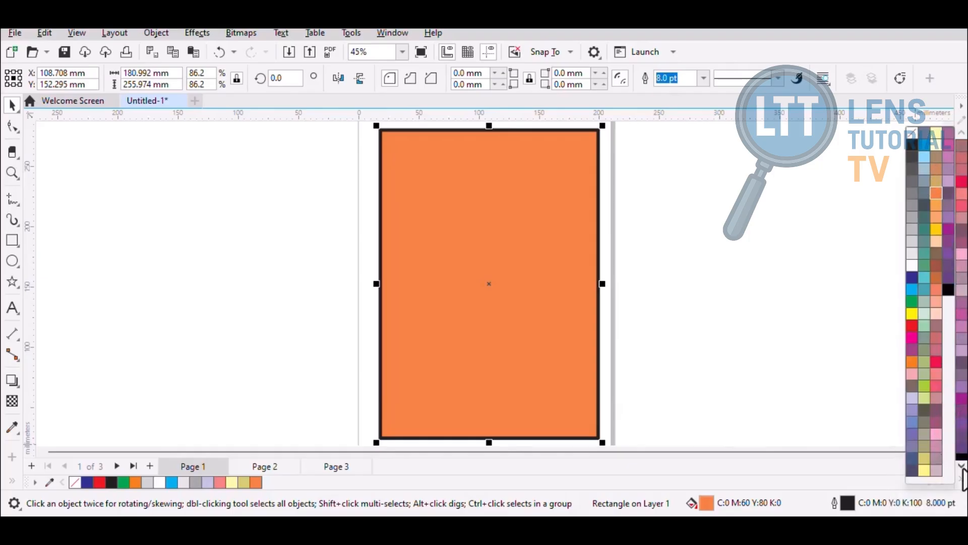
{"action": "left_click", "coordinate": [963, 469]}
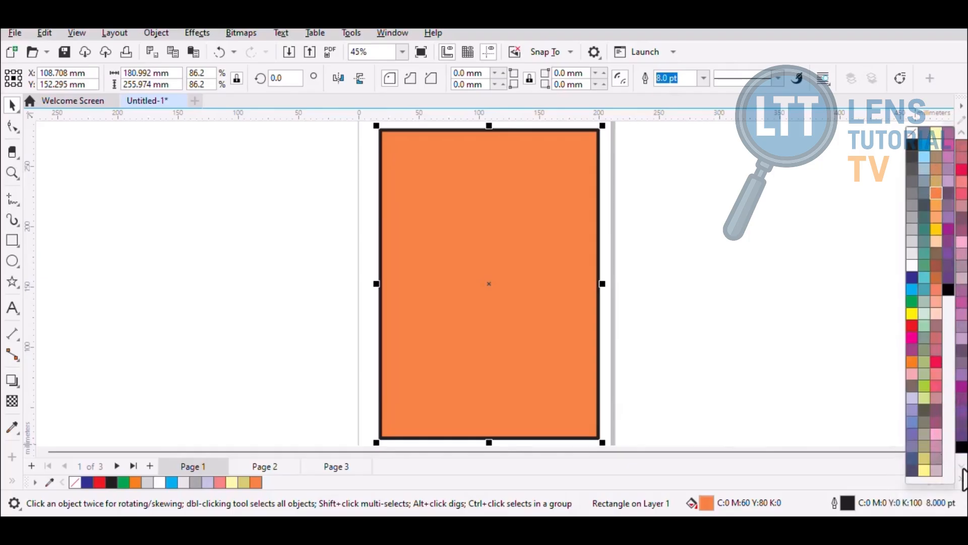
{"action": "right_click", "coordinate": [911, 278]}
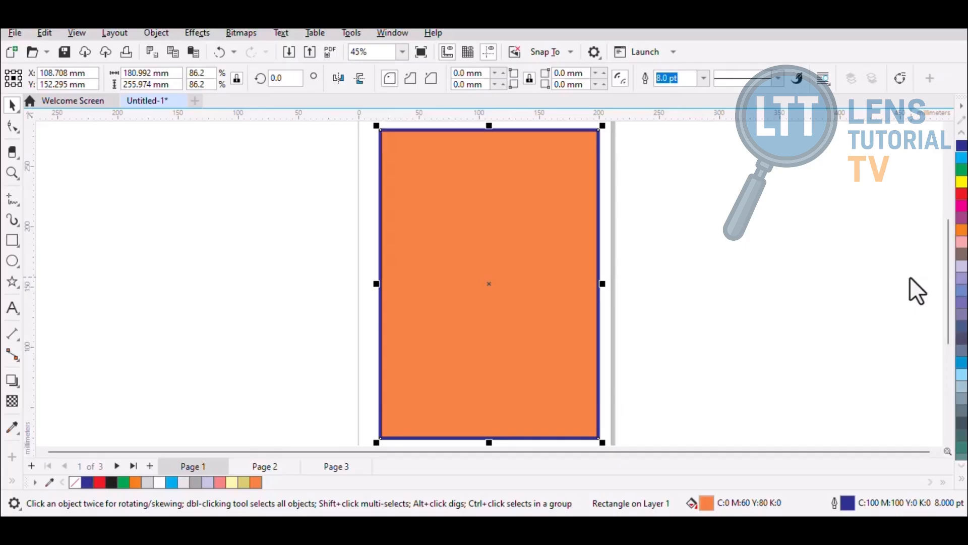
{"action": "left_click", "coordinate": [765, 270]}
Activate the Interactive Fill tool on the orange rectangle and open the Edit Fill dialog.
{"action": "left_click", "coordinate": [536, 262]}
{"action": "left_click", "coordinate": [11, 480]}
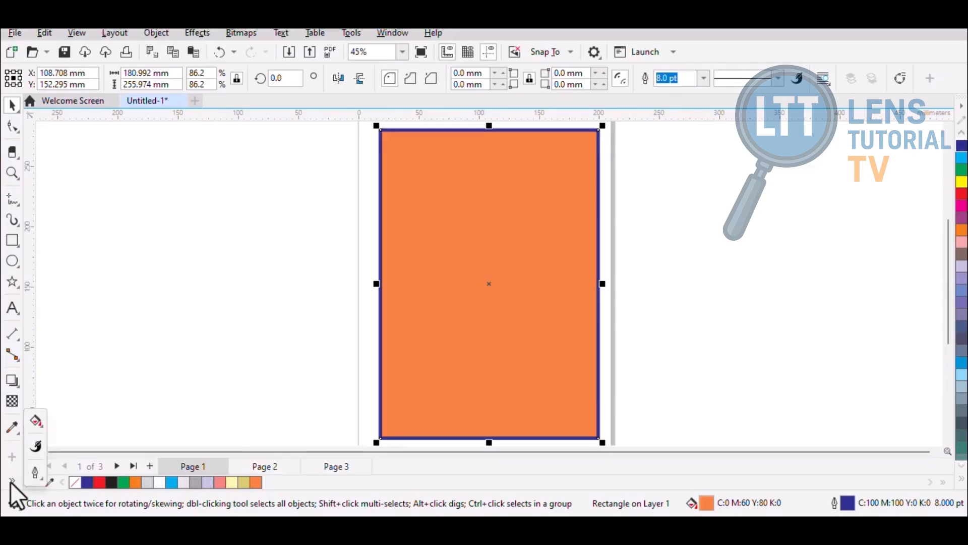
{"action": "left_click", "coordinate": [34, 419]}
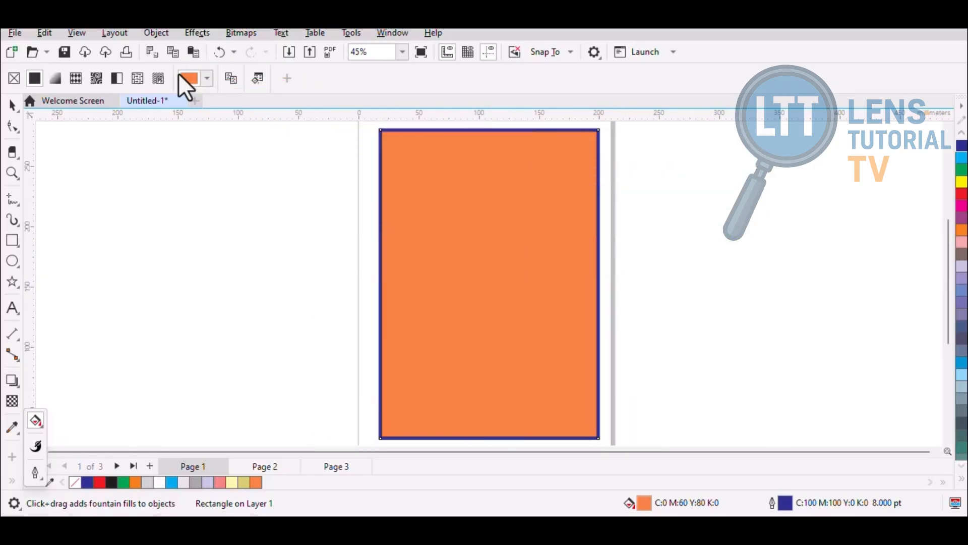
{"action": "key", "text": "F11"}
{"action": "left_click_drag", "start_coordinate": [492, 71], "coordinate": [394, 92]}
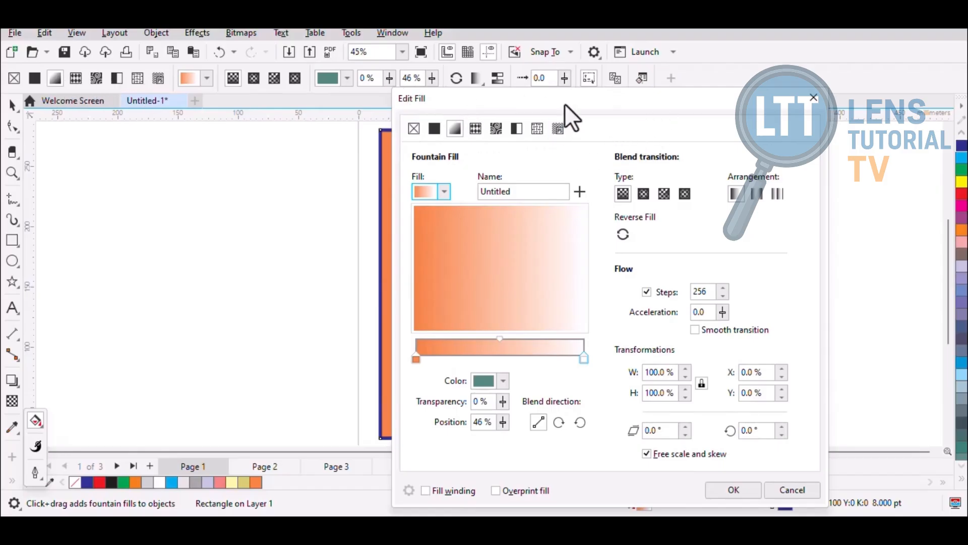
{"action": "left_click_drag", "start_coordinate": [564, 104], "coordinate": [413, 43]}
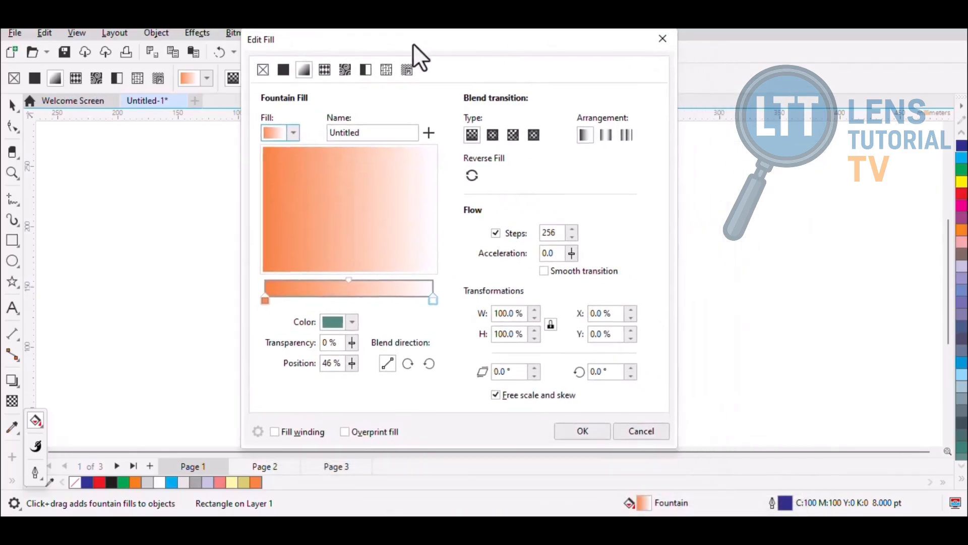
Switch the rectangle's fill type to Uniform Fill and choose the RGB Palette as its color palette.
{"action": "left_click", "coordinate": [282, 69]}
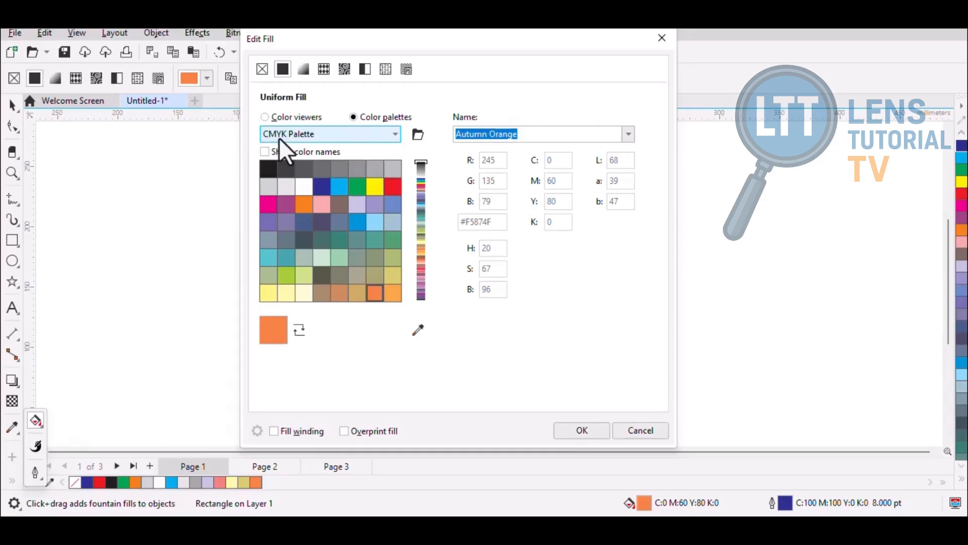
{"action": "left_click", "coordinate": [317, 135]}
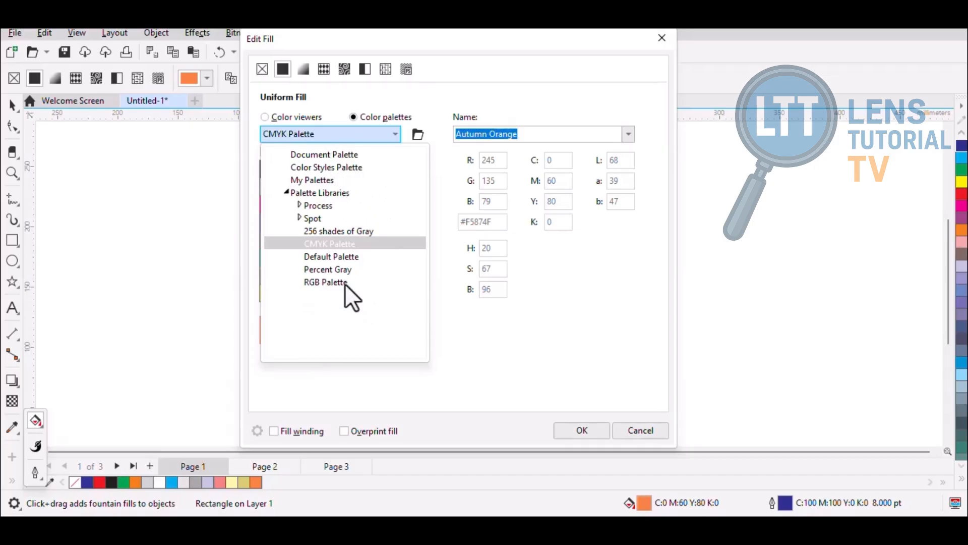
{"action": "left_click", "coordinate": [323, 281]}
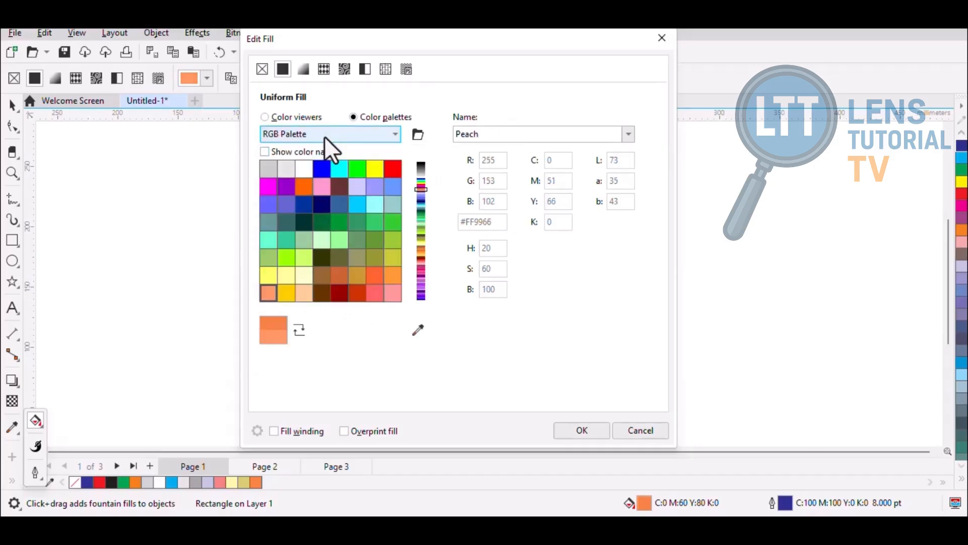
Try the 256 shades of Gray and Percent Gray palettes for the uniform fill, and switch to the CMYK Palette.
{"action": "left_click", "coordinate": [325, 135]}
{"action": "left_click", "coordinate": [331, 231]}
{"action": "left_click", "coordinate": [320, 135]}
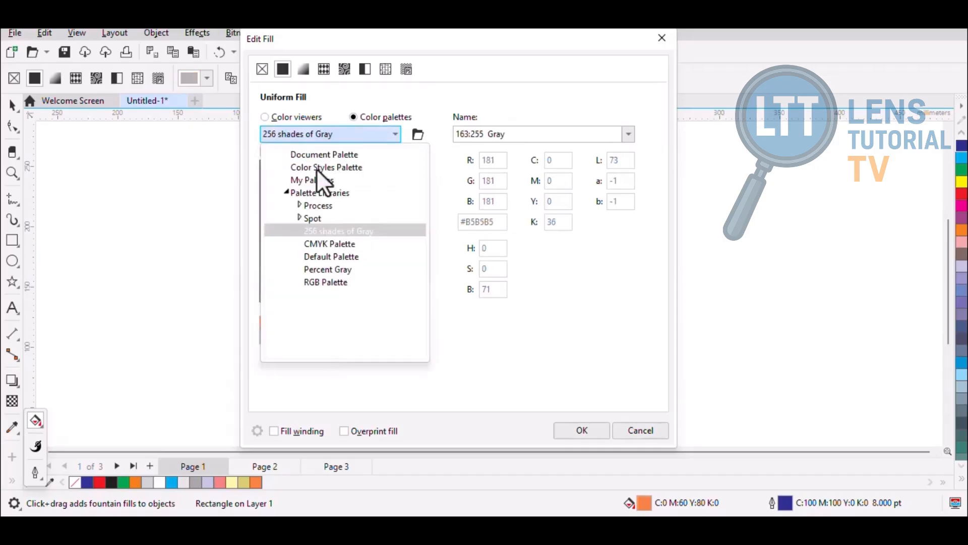
{"action": "left_click", "coordinate": [327, 269]}
{"action": "left_click", "coordinate": [326, 133]}
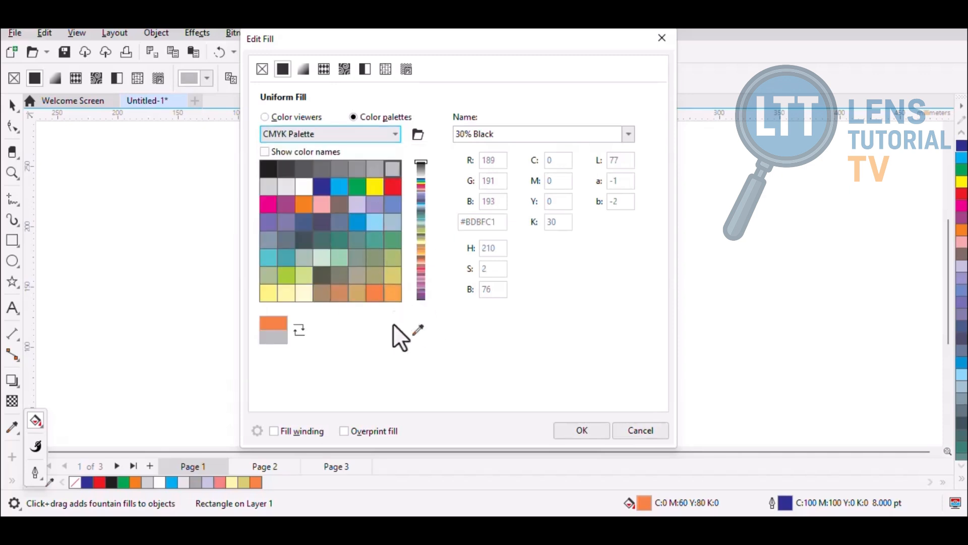
{"action": "left_click_drag", "start_coordinate": [426, 164], "coordinate": [419, 185]}
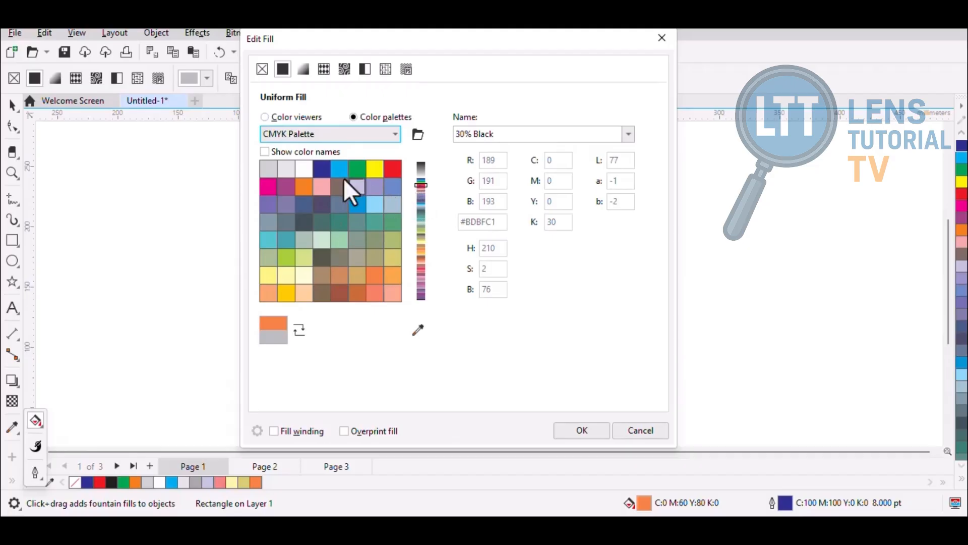
Preview Red, Yellow and Light Green from the CMYK Palette on the rectangle, and close the dialog without applying a color.
{"action": "left_click", "coordinate": [322, 240]}
{"action": "left_click_drag", "start_coordinate": [385, 43], "coordinate": [175, 87]}
{"action": "left_click", "coordinate": [468, 236]}
{"action": "left_click", "coordinate": [477, 183]}
{"action": "left_click", "coordinate": [187, 217]}
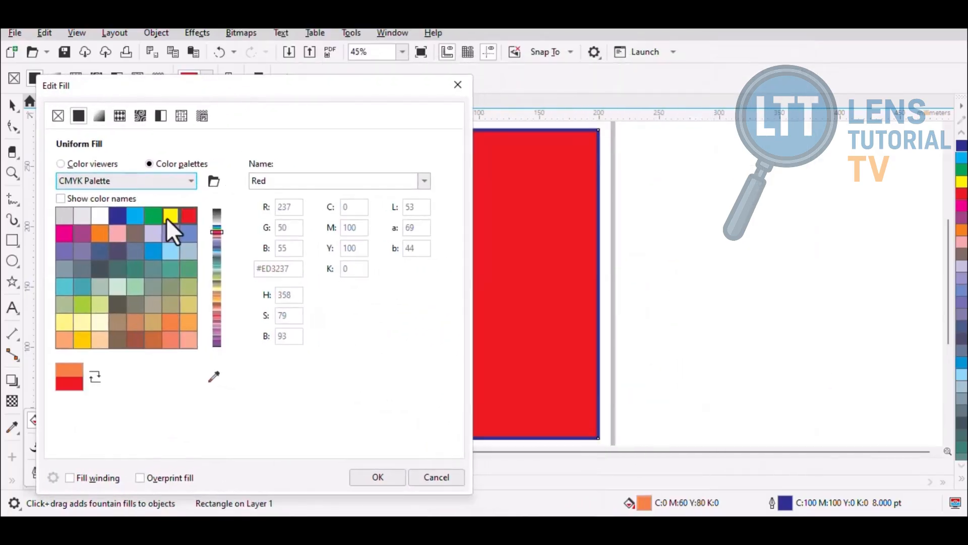
{"action": "left_click", "coordinate": [167, 218]}
{"action": "left_click_drag", "start_coordinate": [278, 93], "coordinate": [251, 93]}
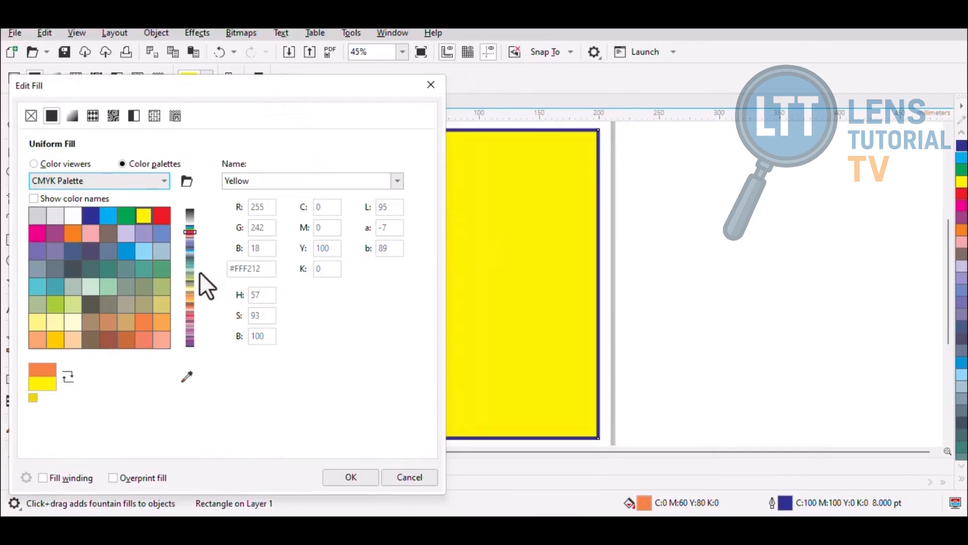
{"action": "left_click", "coordinate": [144, 269]}
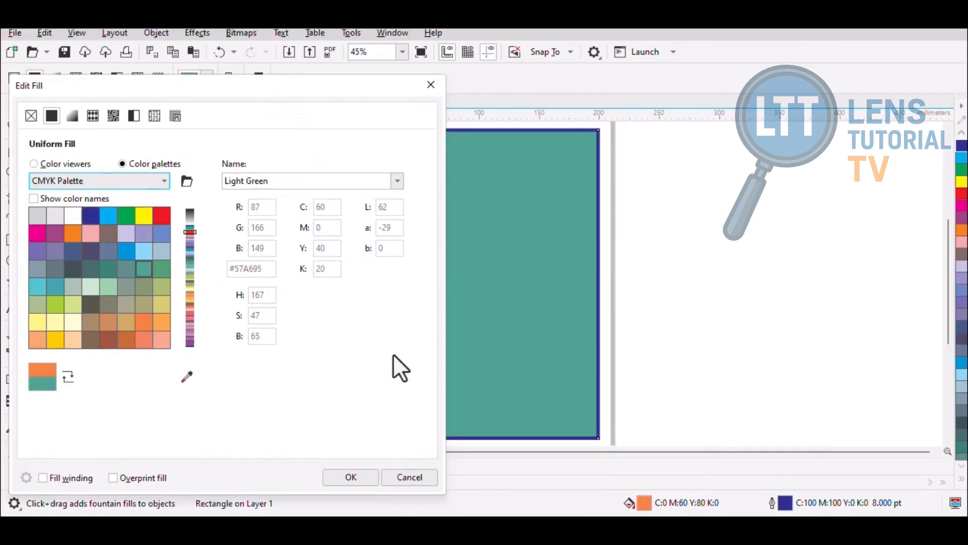
{"action": "left_click", "coordinate": [429, 84]}
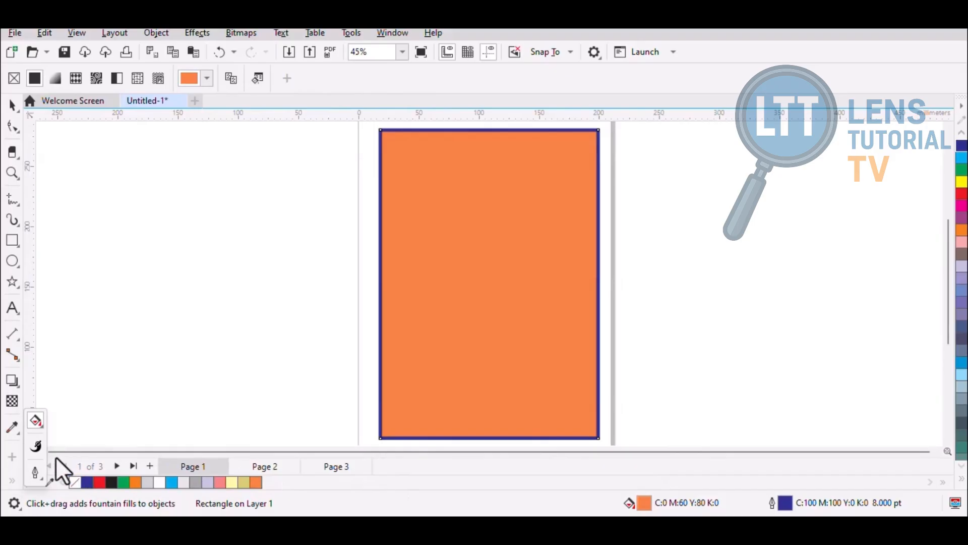
Reopen Edit Fill for the rectangle beside a clear view of it, and set a uniform Green fill from the CMYK Palette.
{"action": "left_click", "coordinate": [93, 438]}
{"action": "left_click", "coordinate": [39, 453]}
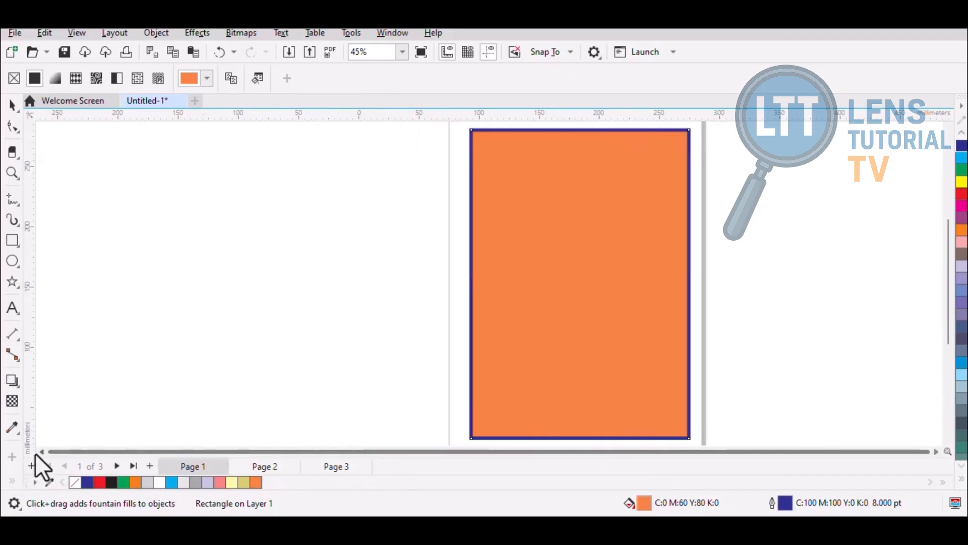
{"action": "left_click", "coordinate": [40, 453]}
{"action": "left_click", "coordinate": [40, 452]}
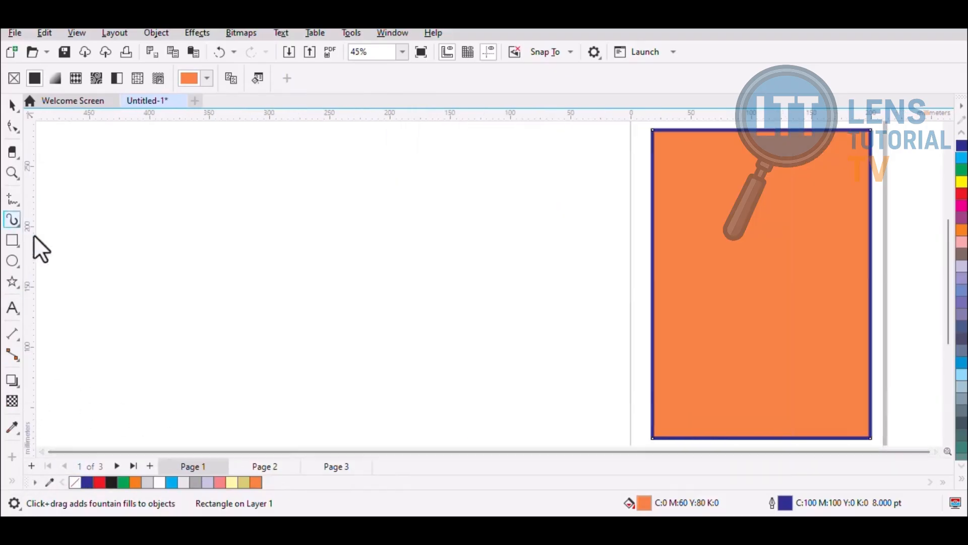
{"action": "key", "text": "F11"}
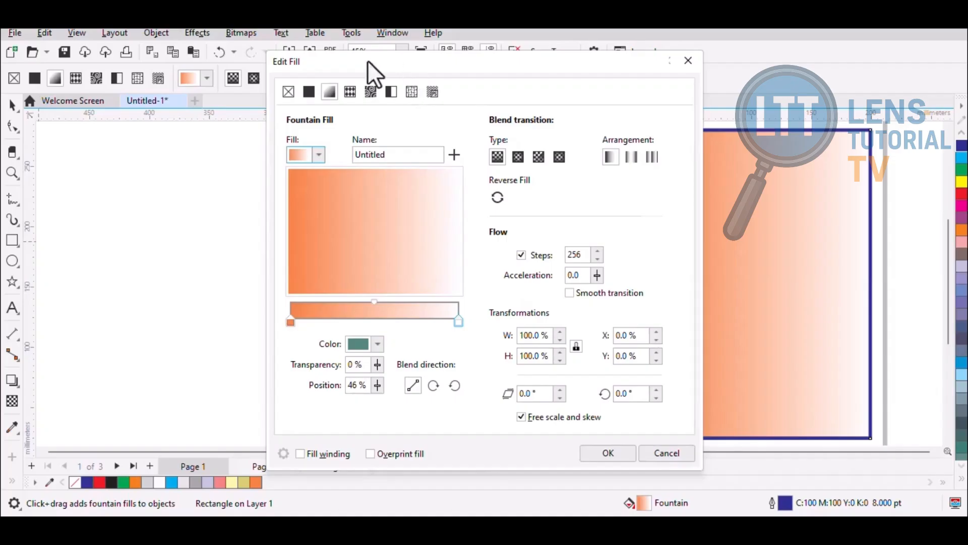
{"action": "left_click_drag", "start_coordinate": [368, 61], "coordinate": [225, 46]}
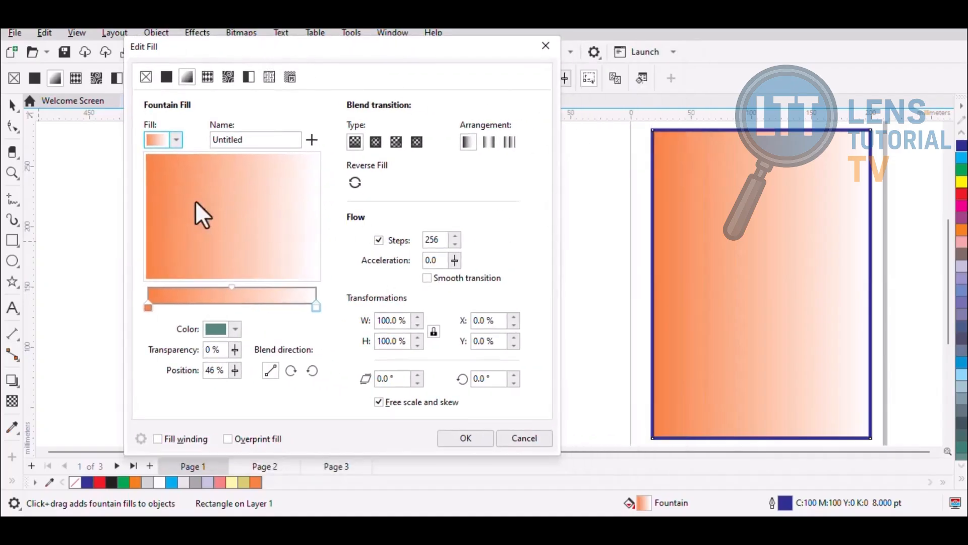
{"action": "left_click", "coordinate": [166, 77]}
{"action": "left_click", "coordinate": [241, 194]}
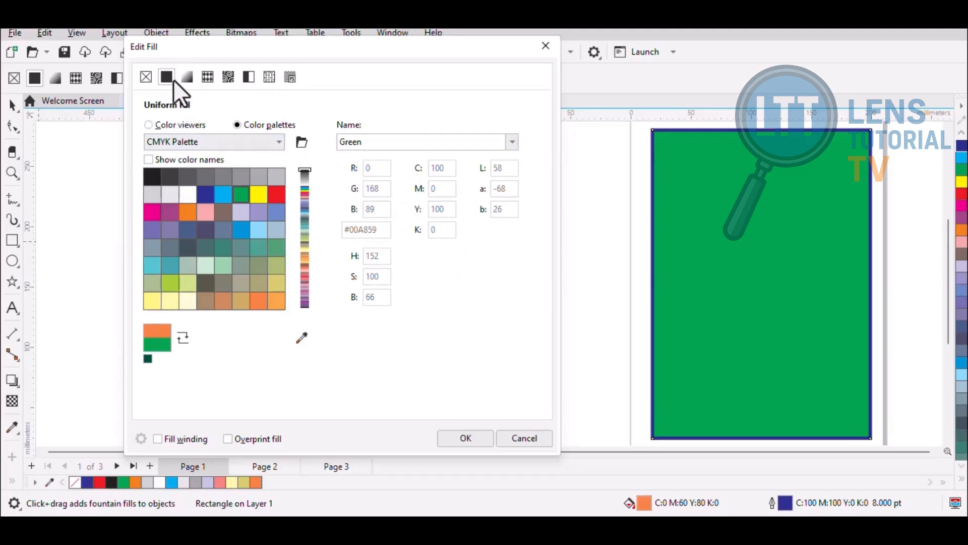
Preview the fountain, no-fill, uniform, vector, bitmap, two-color, texture and PostScript fill types on the rectangle.
{"action": "left_click", "coordinate": [188, 77]}
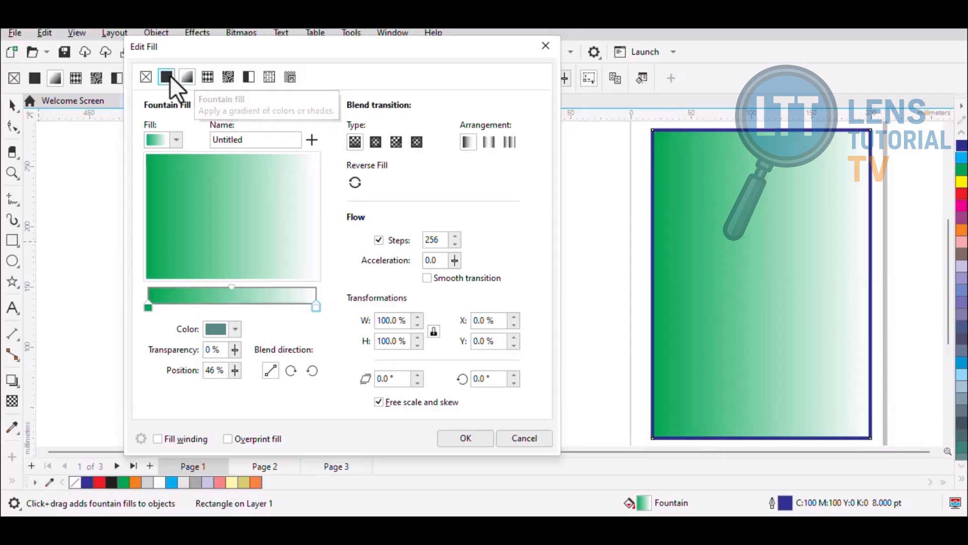
{"action": "left_click", "coordinate": [147, 76]}
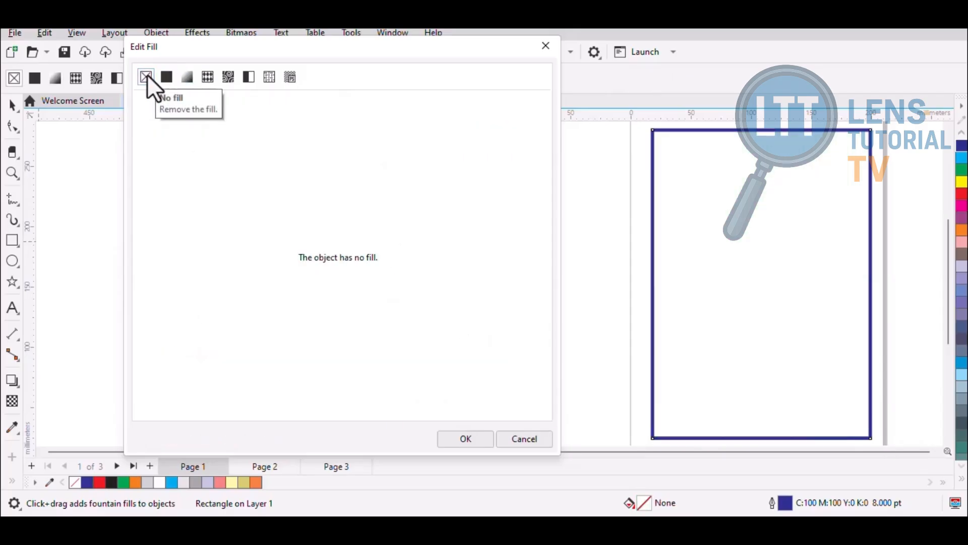
{"action": "left_click", "coordinate": [166, 77]}
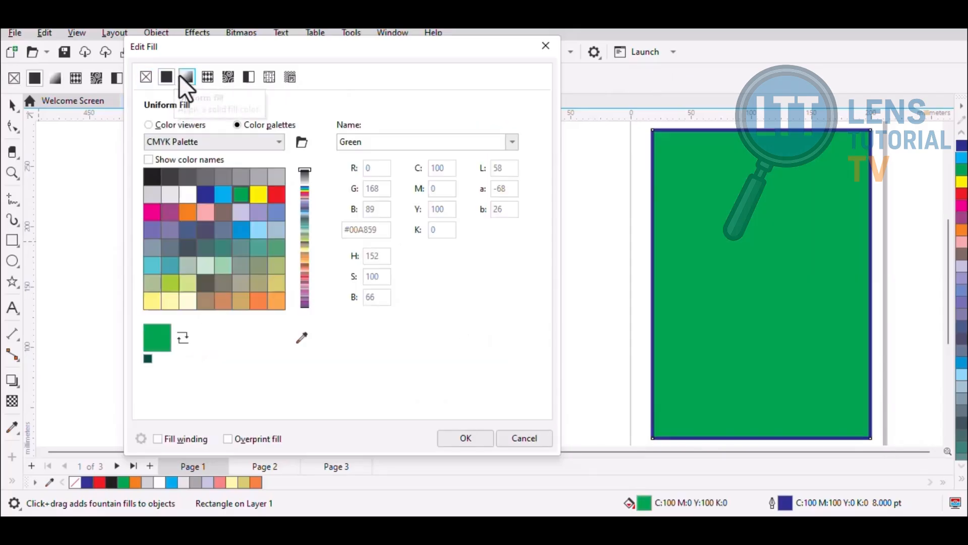
{"action": "left_click", "coordinate": [186, 76]}
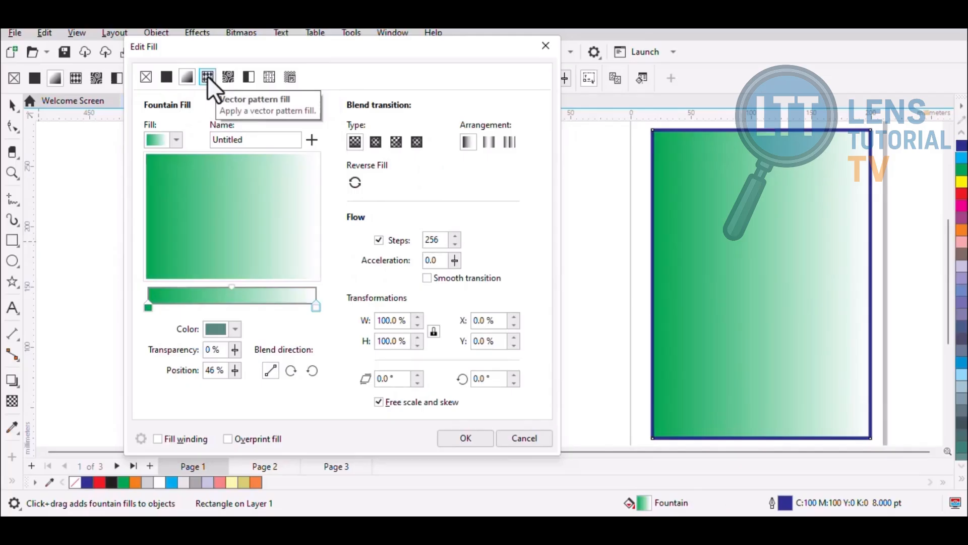
{"action": "left_click", "coordinate": [207, 76]}
{"action": "left_click", "coordinate": [229, 78]}
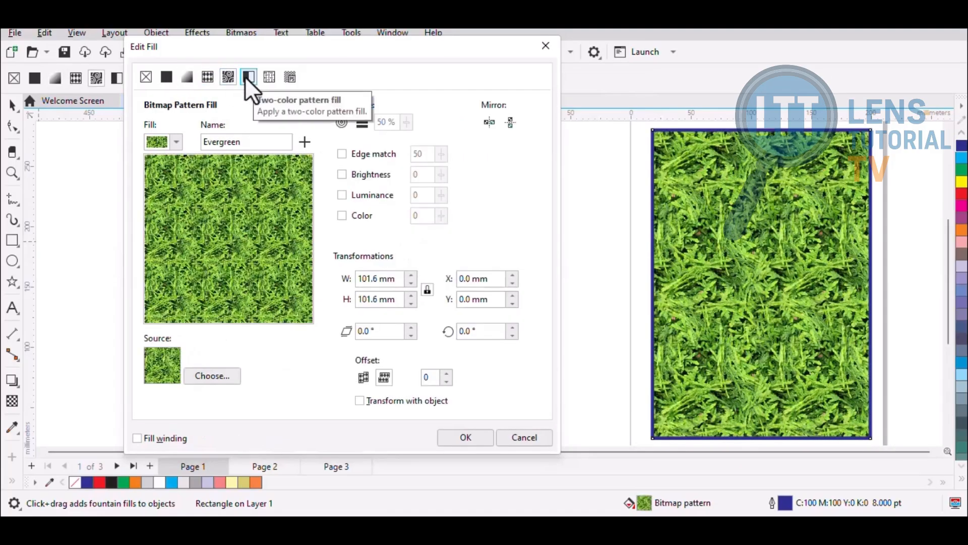
{"action": "left_click", "coordinate": [245, 77]}
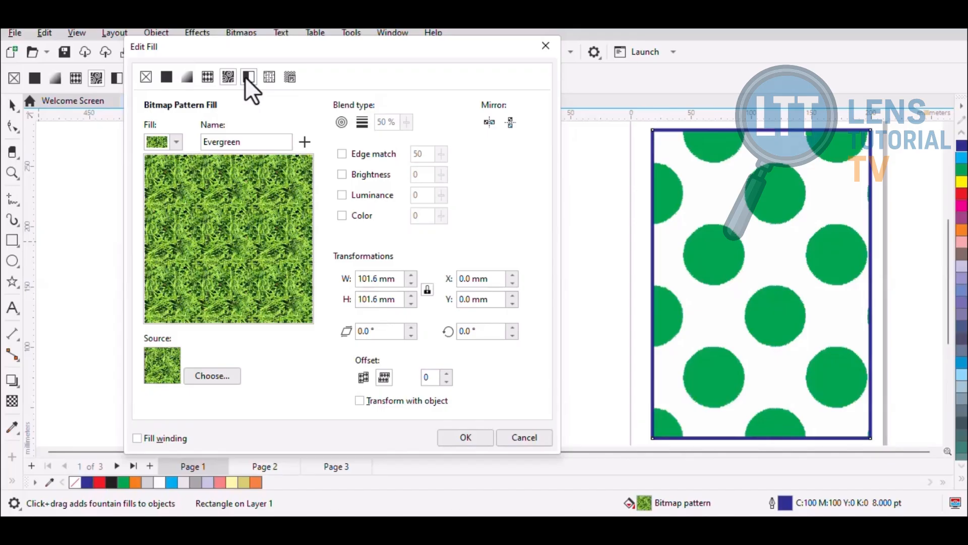
{"action": "left_click", "coordinate": [270, 77]}
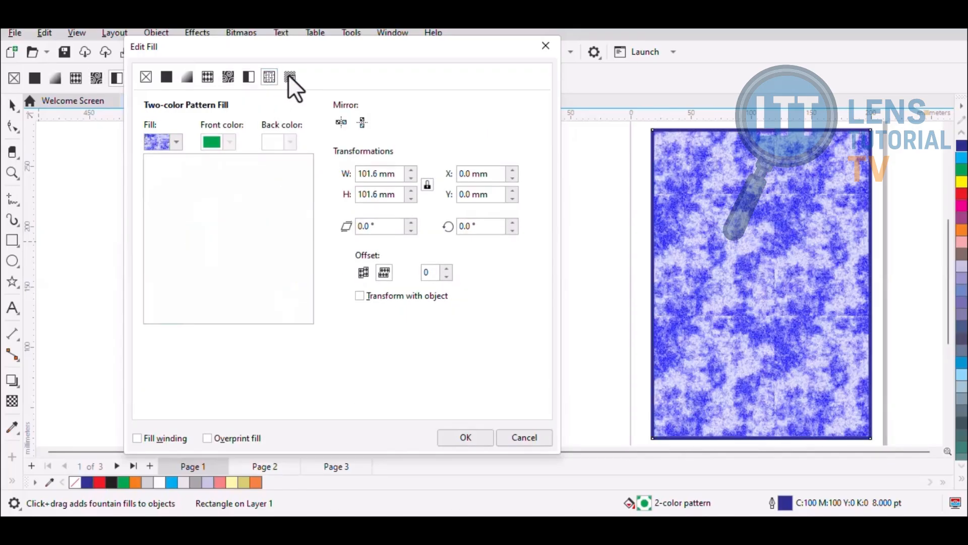
{"action": "left_click", "coordinate": [289, 76]}
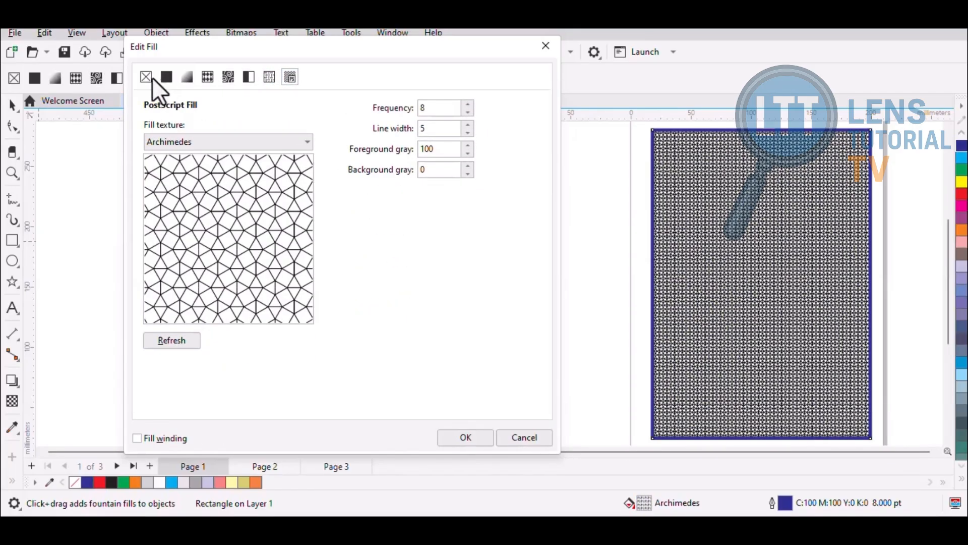
Switch the rectangle to a Fountain Fill and add gradient nodes at 33% and 39%.
{"action": "left_click", "coordinate": [186, 78]}
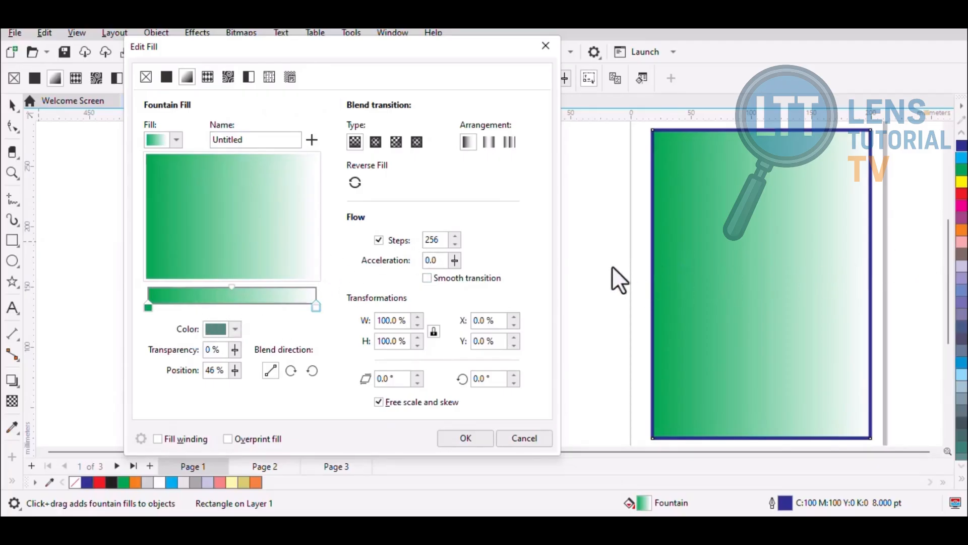
{"action": "double_click", "coordinate": [204, 306]}
{"action": "left_click", "coordinate": [202, 305]}
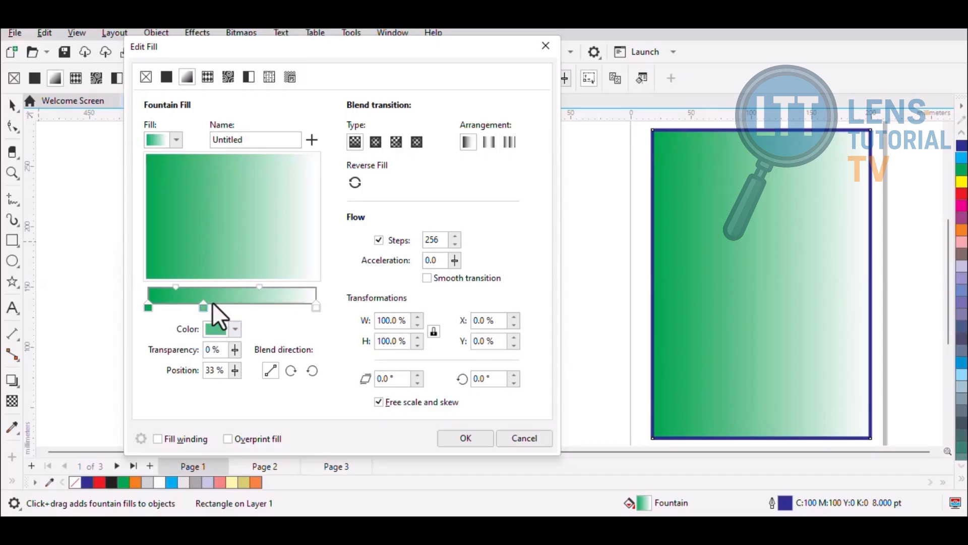
{"action": "double_click", "coordinate": [212, 303]}
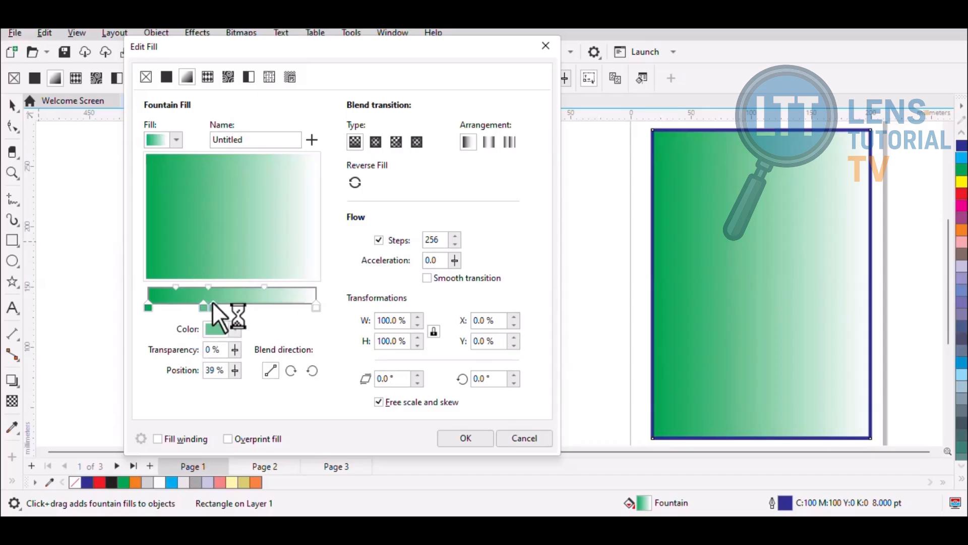
Set the 39% gradient node's color to near-white in the CMYK color picker.
{"action": "left_click", "coordinate": [233, 328]}
{"action": "left_click", "coordinate": [220, 159]}
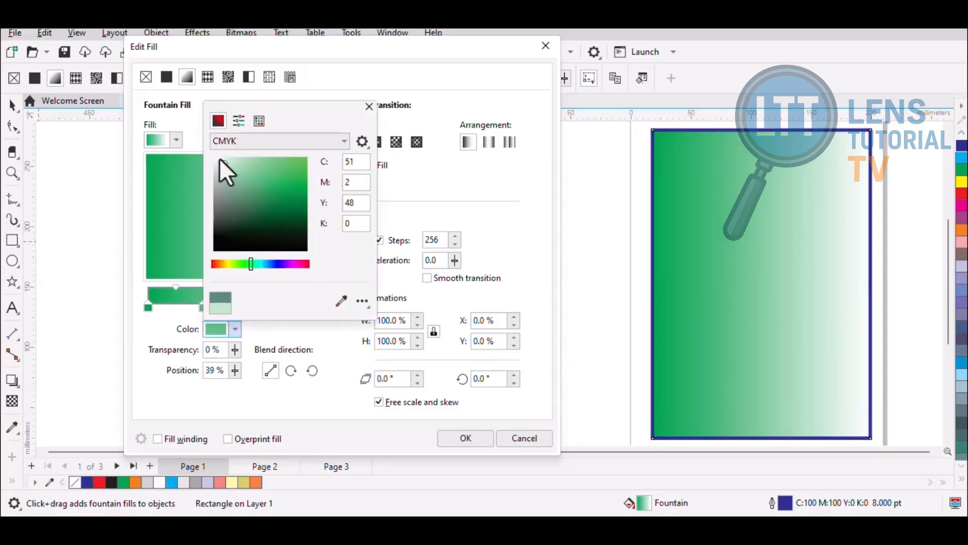
{"action": "left_click", "coordinate": [214, 157]}
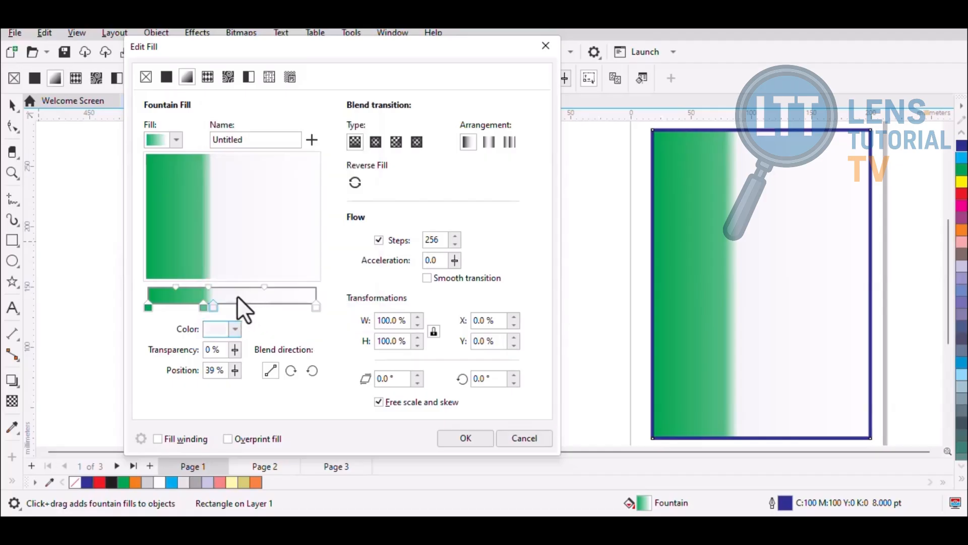
Add two more gradient nodes at 66% and 72% in the near-white part of the gradient.
{"action": "double_click", "coordinate": [247, 304]}
{"action": "left_click_drag", "start_coordinate": [260, 305], "coordinate": [260, 305]}
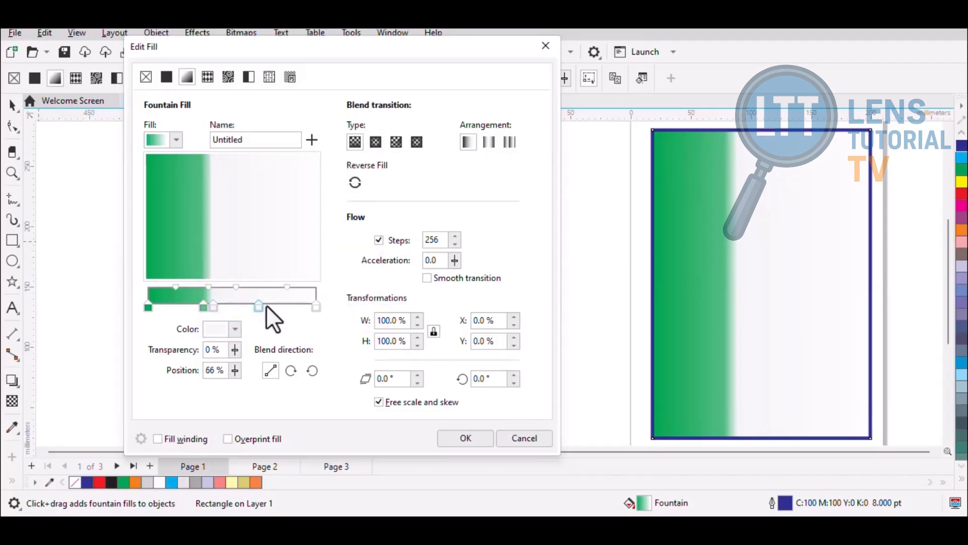
{"action": "left_click", "coordinate": [265, 305]}
{"action": "double_click", "coordinate": [272, 305]}
{"action": "left_click_drag", "start_coordinate": [271, 307], "coordinate": [268, 305]}
Sample green from the gradient preview for the 72% node, and set the gradient's end node to green as well.
{"action": "left_click", "coordinate": [235, 329]}
{"action": "left_click", "coordinate": [331, 343]}
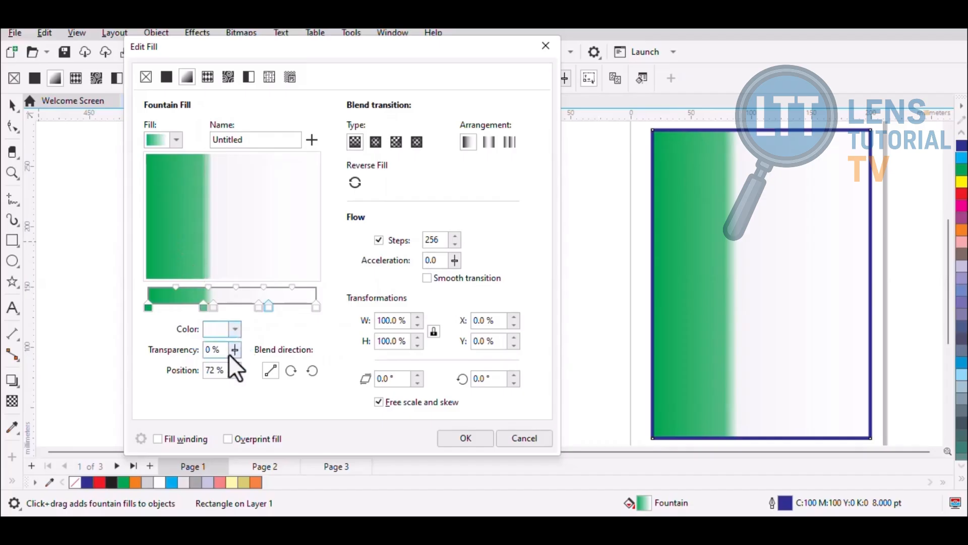
{"action": "left_click", "coordinate": [232, 331]}
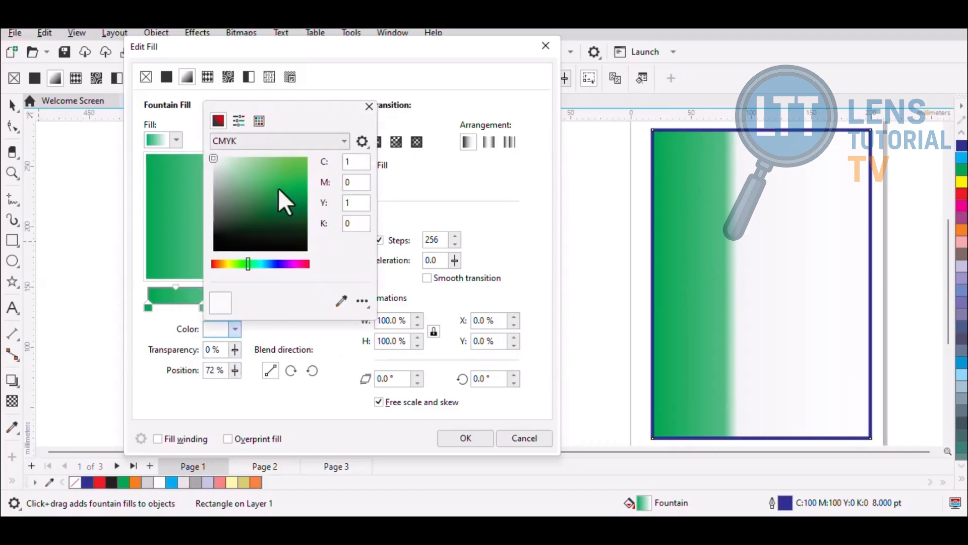
{"action": "left_click", "coordinate": [340, 386]}
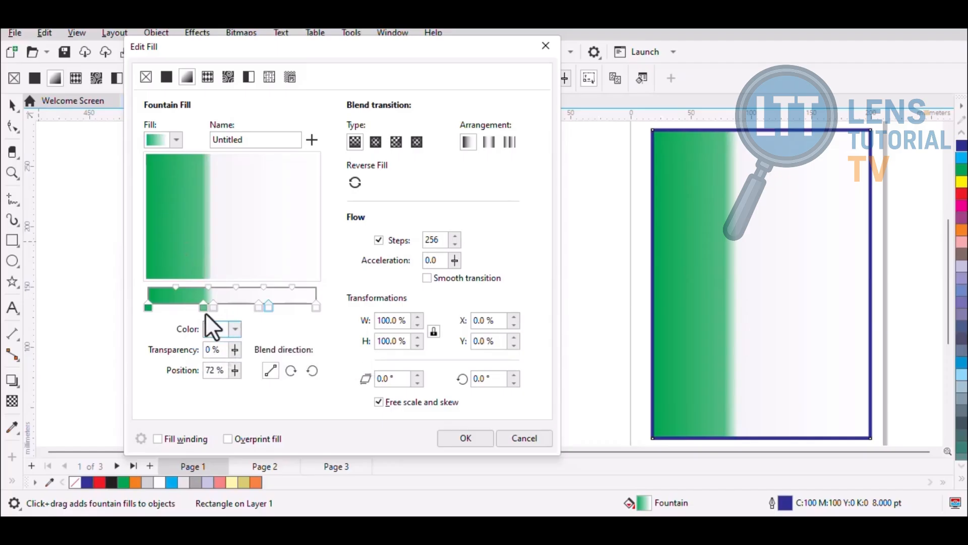
{"action": "left_click", "coordinate": [234, 328]}
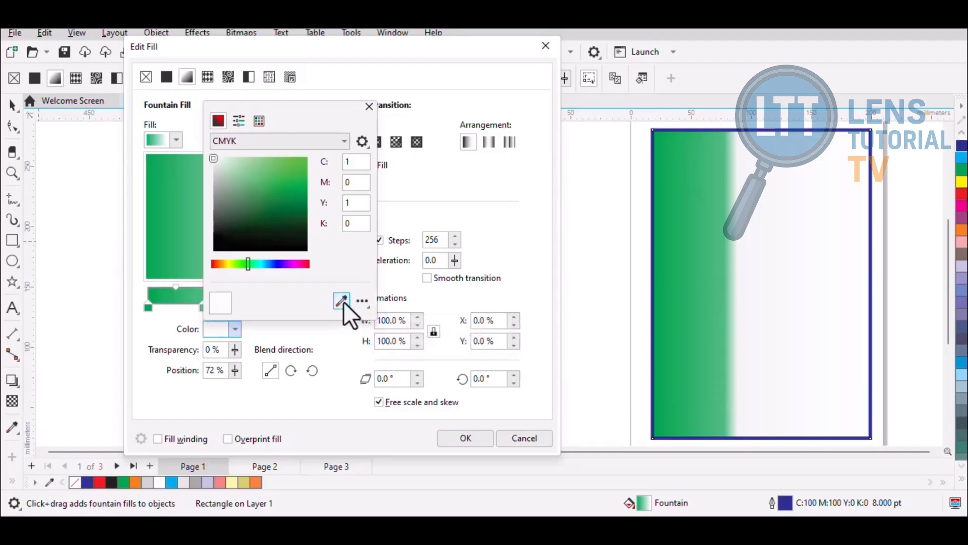
{"action": "left_click", "coordinate": [343, 301]}
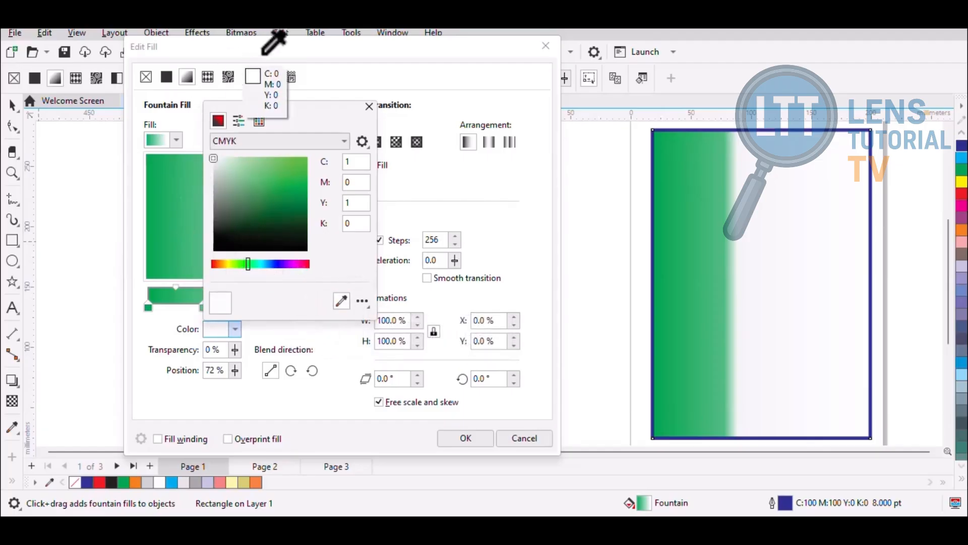
{"action": "left_click", "coordinate": [158, 163]}
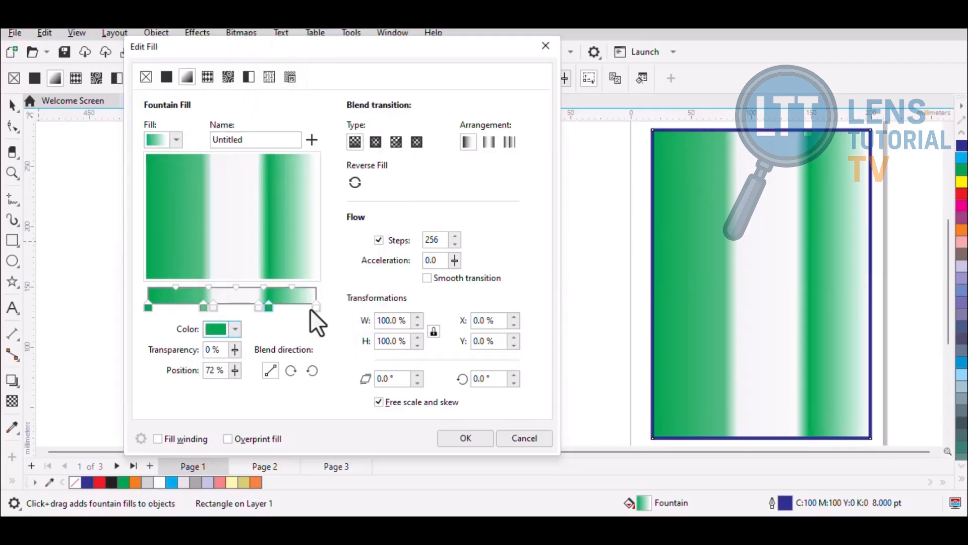
{"action": "left_click", "coordinate": [316, 304]}
{"action": "left_click", "coordinate": [229, 330]}
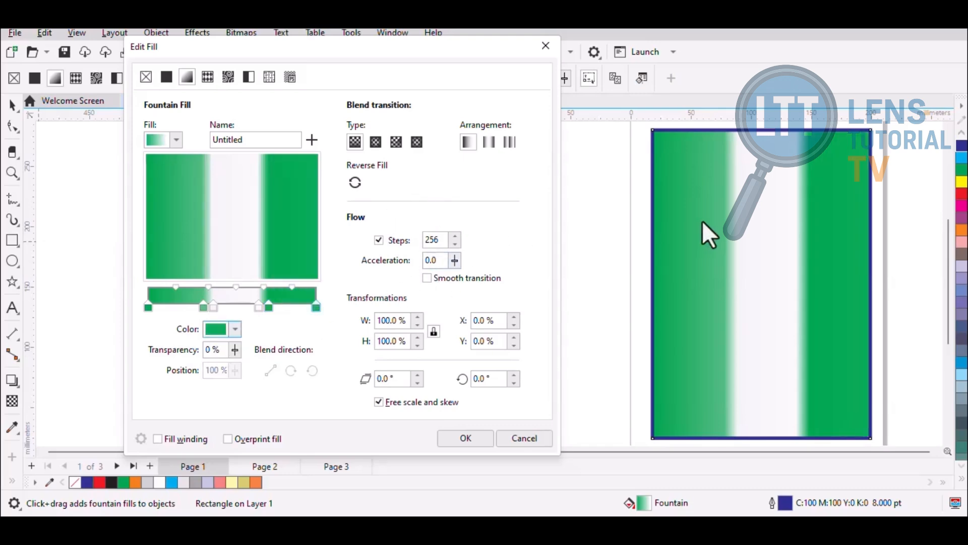
Sharpen the band edges by moving the 39% near-white node to 34% and the 72% green node up against the 66% node.
{"action": "left_click", "coordinate": [213, 308]}
{"action": "left_click_drag", "start_coordinate": [211, 307], "coordinate": [205, 306]}
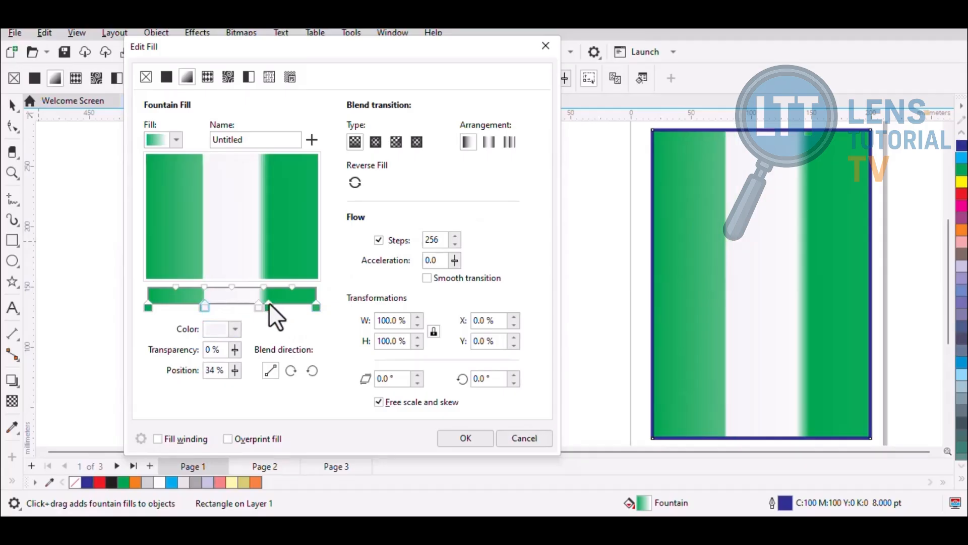
{"action": "left_click", "coordinate": [268, 306]}
{"action": "mouse_move", "coordinate": [269, 304]}
{"action": "left_mouse_down"}
{"action": "mouse_move", "coordinate": [283, 305]}
{"action": "mouse_move", "coordinate": [249, 308]}
{"action": "mouse_move", "coordinate": [261, 309]}
{"action": "left_mouse_up"}
{"action": "left_click", "coordinate": [256, 306]}
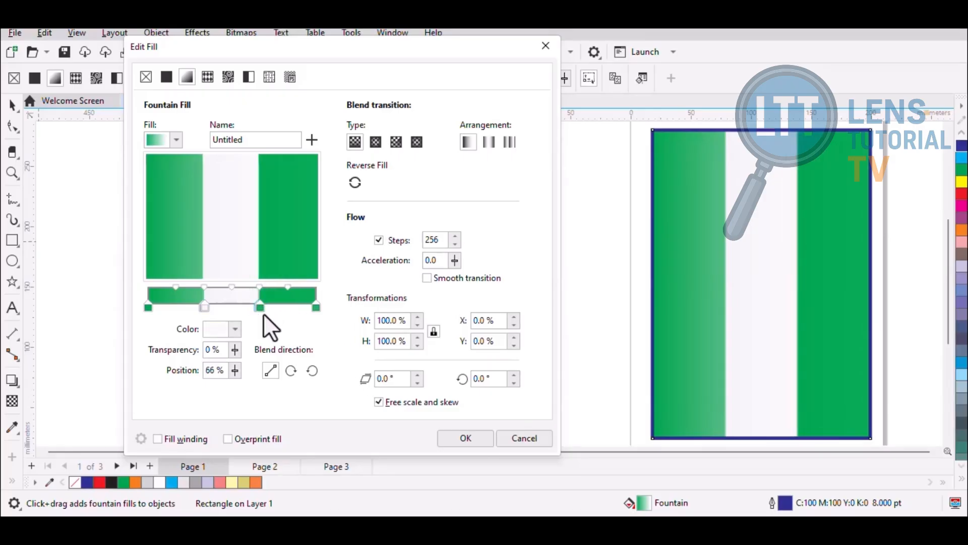
Apply the green-white-green fountain fill to the rectangle, and reopen the rectangle's fill for editing.
{"action": "left_click", "coordinate": [460, 439]}
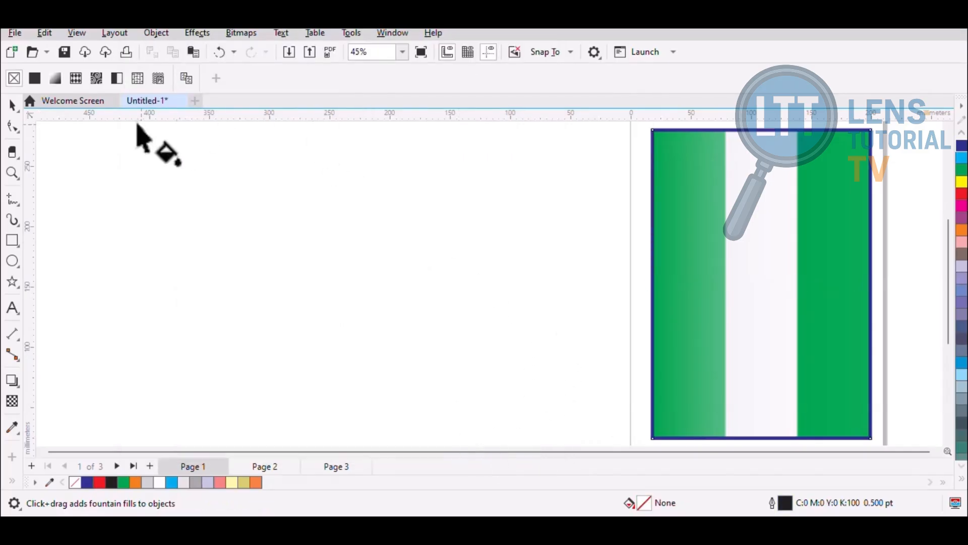
{"action": "left_click", "coordinate": [54, 79]}
{"action": "key", "text": "Escape"}
{"action": "left_click", "coordinate": [719, 364]}
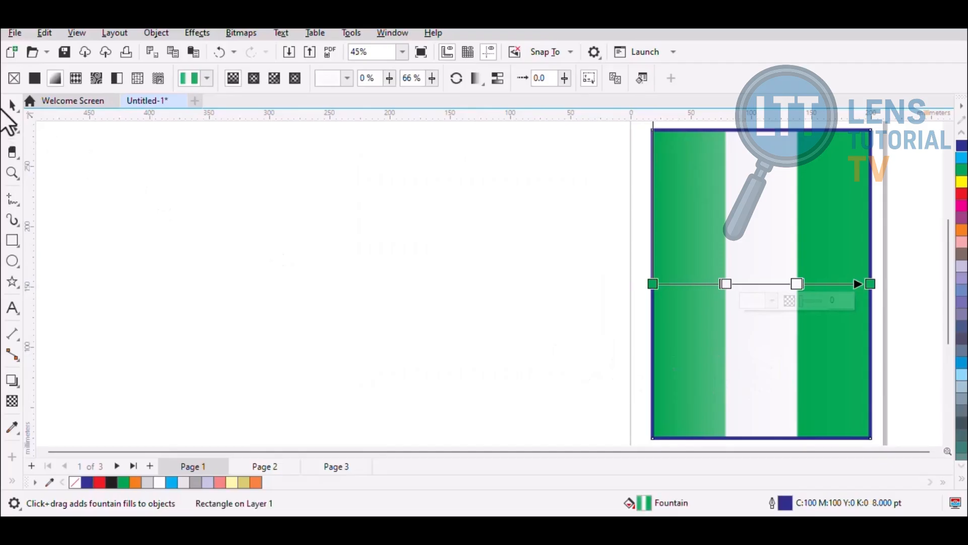
{"action": "key", "text": "space"}
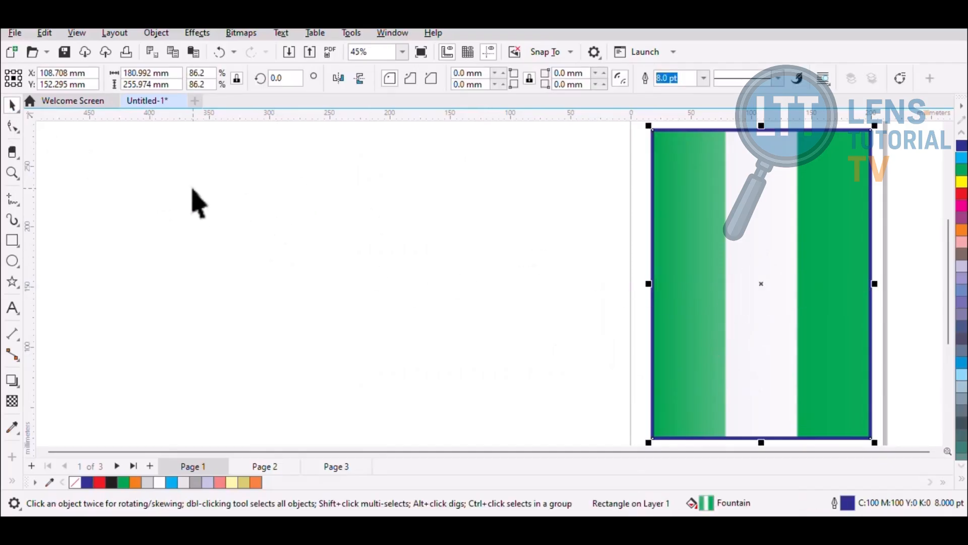
{"action": "key", "text": "F11"}
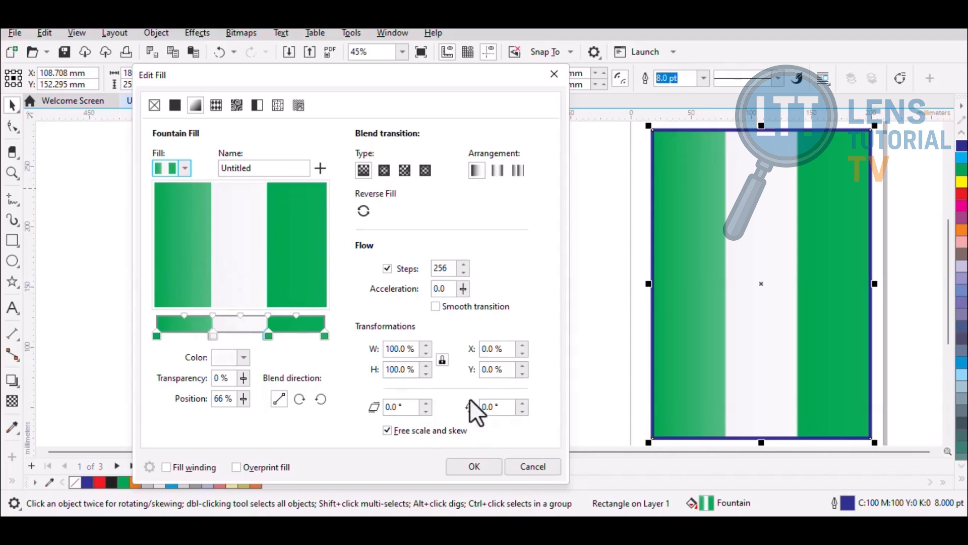
Rotate the fountain fill to 123.8° so the white band runs diagonally across the rectangle.
{"action": "left_click", "coordinate": [523, 402]}
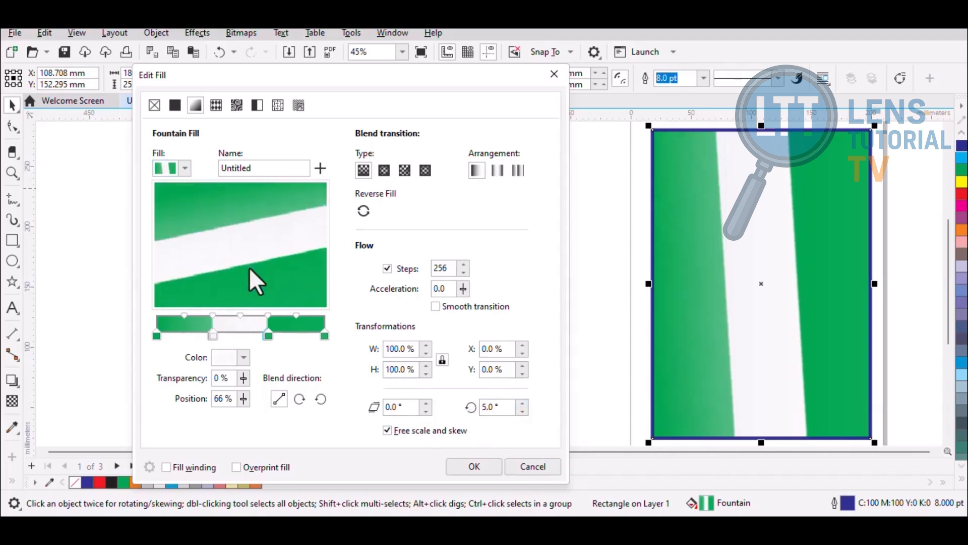
{"action": "left_click_drag", "start_coordinate": [242, 271], "coordinate": [283, 275]}
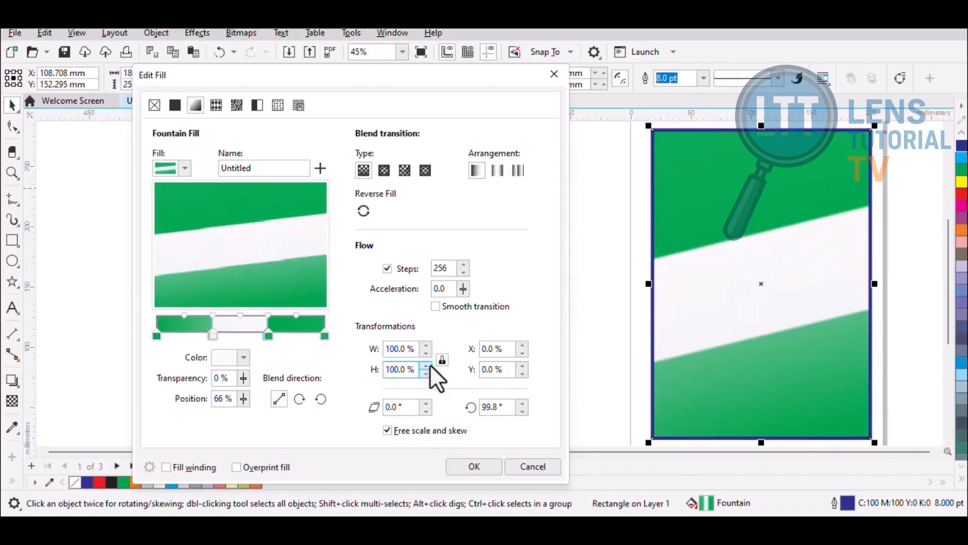
{"action": "left_click", "coordinate": [522, 403]}
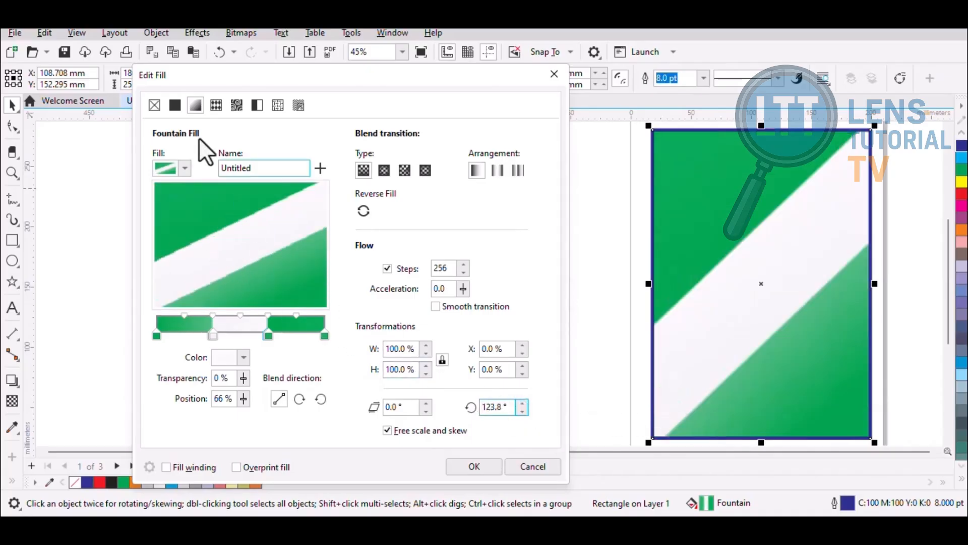
Try the elliptical fountain type with different arrangements, and return to the linear type with the default arrangement.
{"action": "left_click", "coordinate": [363, 170]}
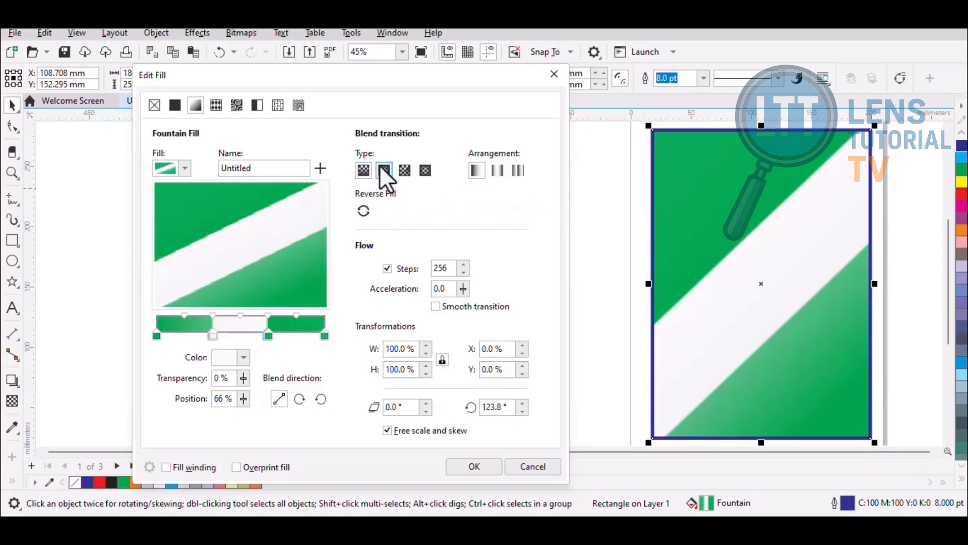
{"action": "left_click", "coordinate": [382, 169]}
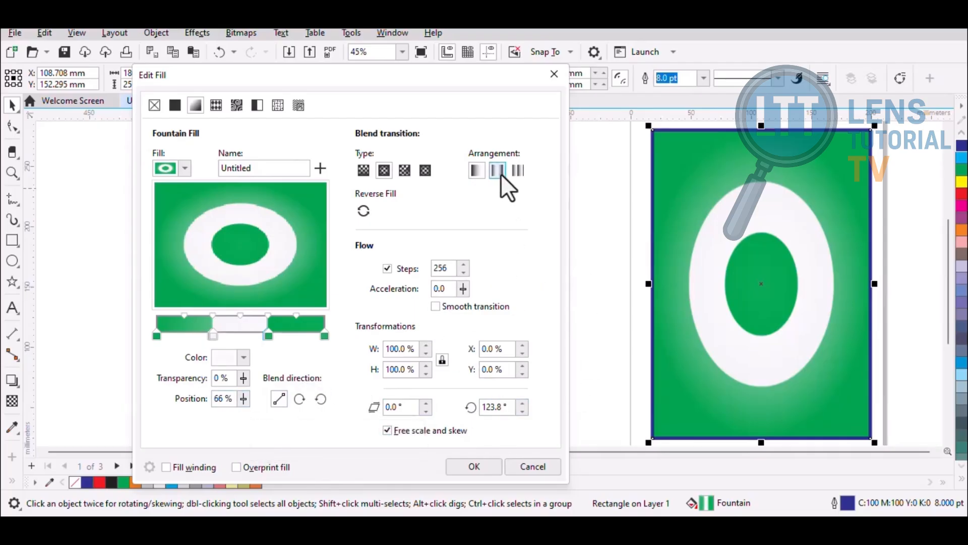
{"action": "left_click", "coordinate": [472, 172]}
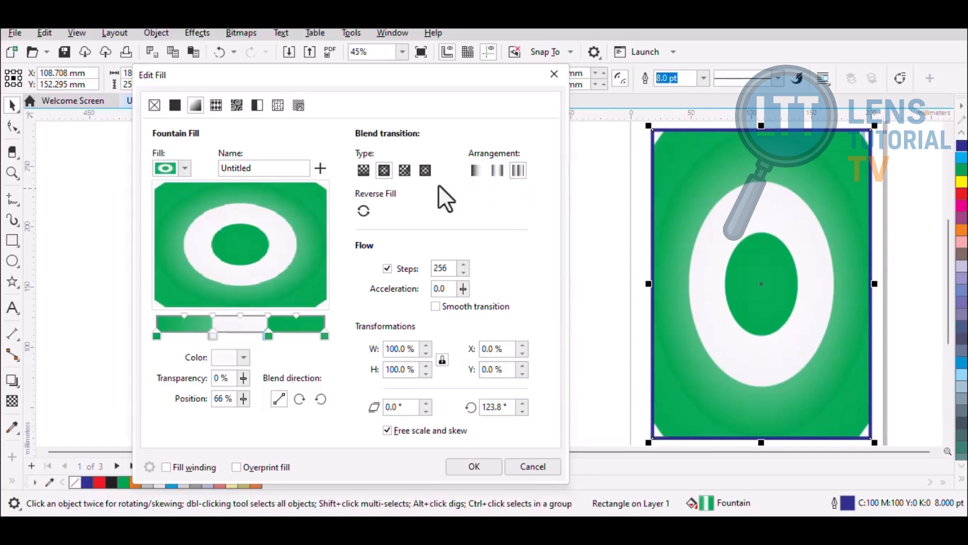
{"action": "left_click", "coordinate": [358, 171]}
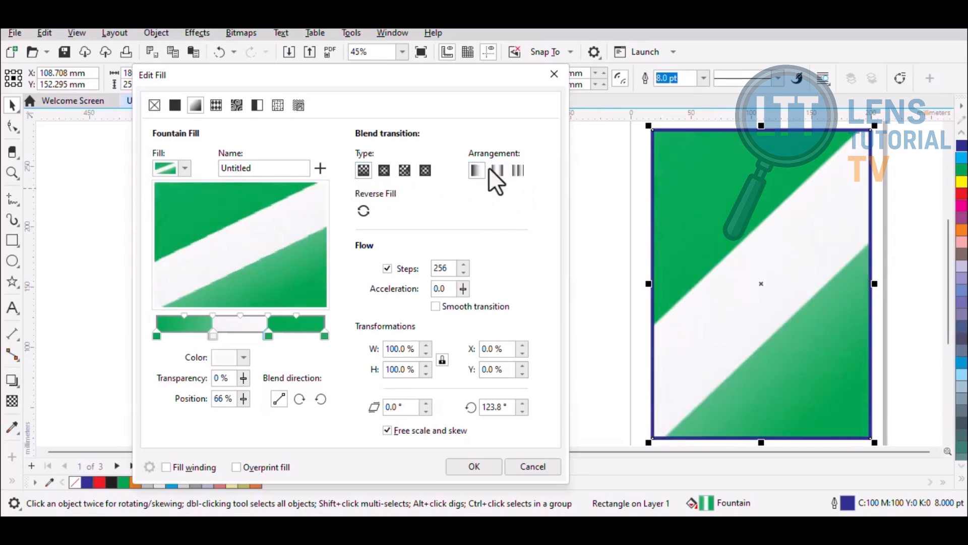
Set the fountain fill's arrangement to Repeat and its type to conical.
{"action": "left_click", "coordinate": [496, 170]}
{"action": "left_click", "coordinate": [517, 169]}
{"action": "left_click", "coordinate": [381, 172]}
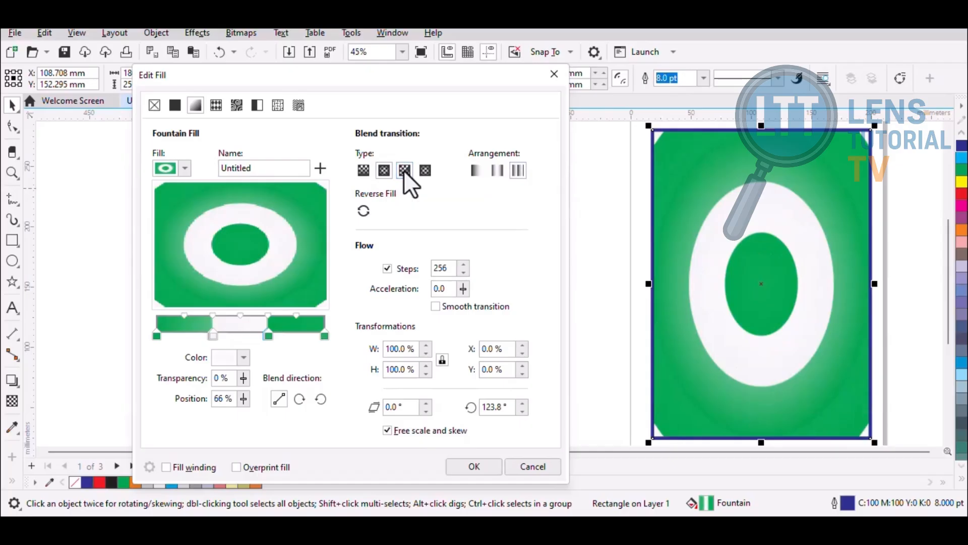
{"action": "left_click", "coordinate": [404, 171]}
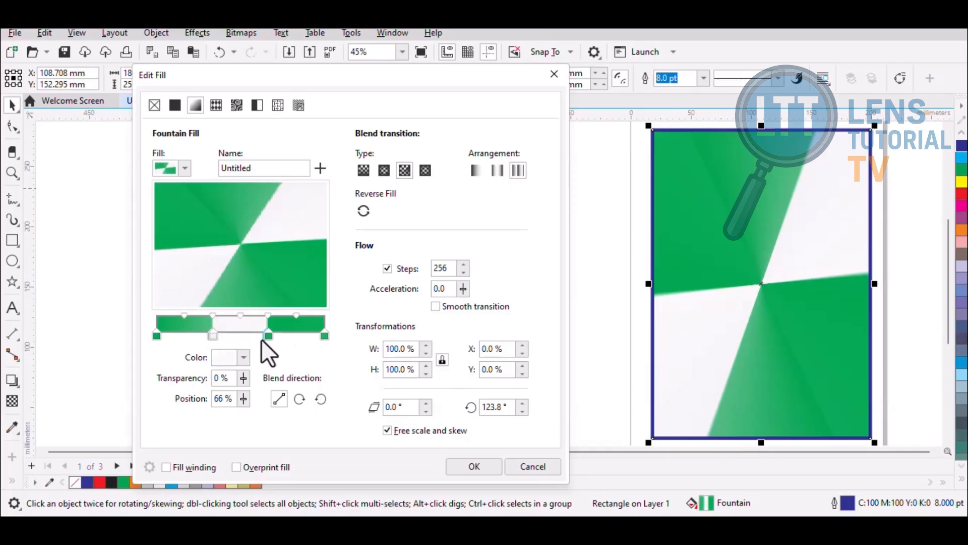
Remove all intermediate gradient nodes, leaving only the green start and end nodes.
{"action": "left_click_drag", "start_coordinate": [213, 335], "coordinate": [267, 336]}
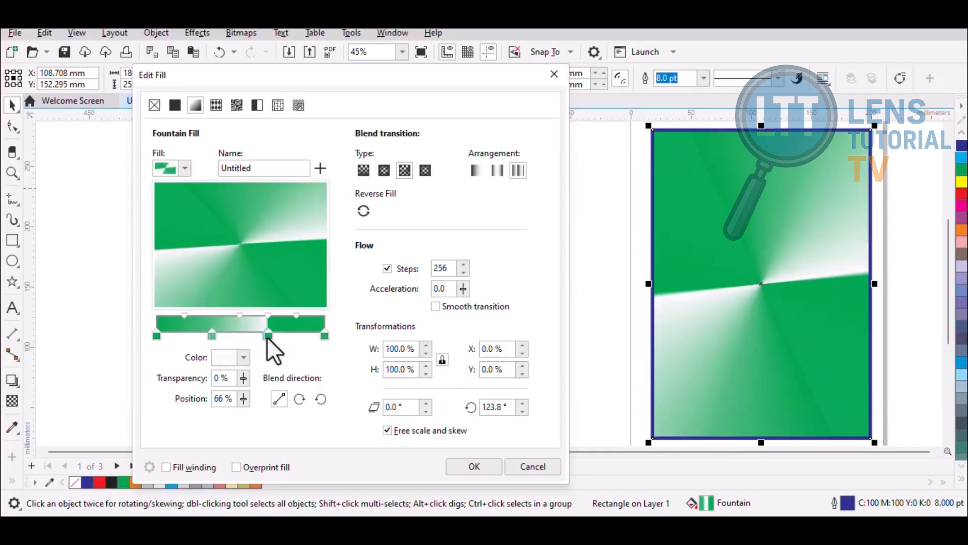
{"action": "double_click", "coordinate": [267, 335]}
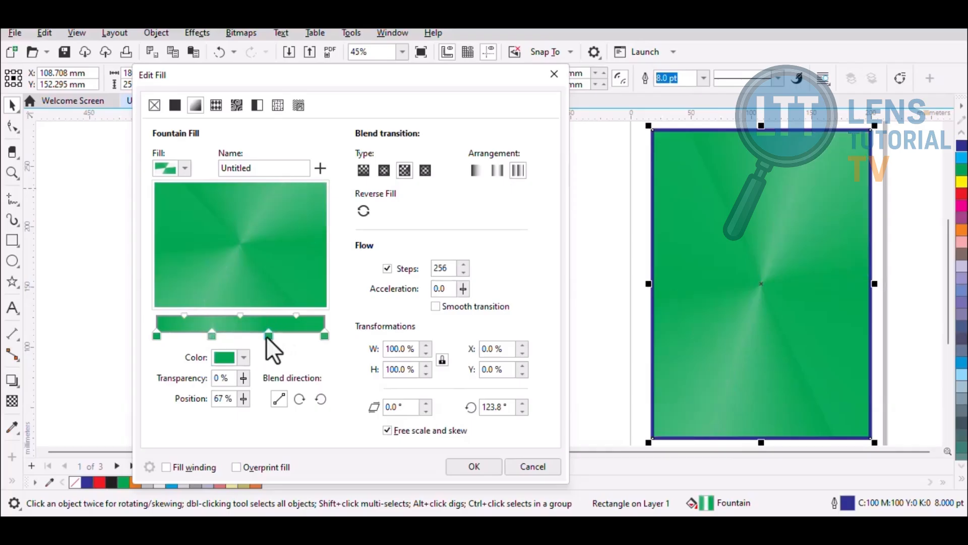
{"action": "double_click", "coordinate": [212, 335]}
Change the gradient's end node color to white in the CMYK color picker.
{"action": "left_click", "coordinate": [325, 336]}
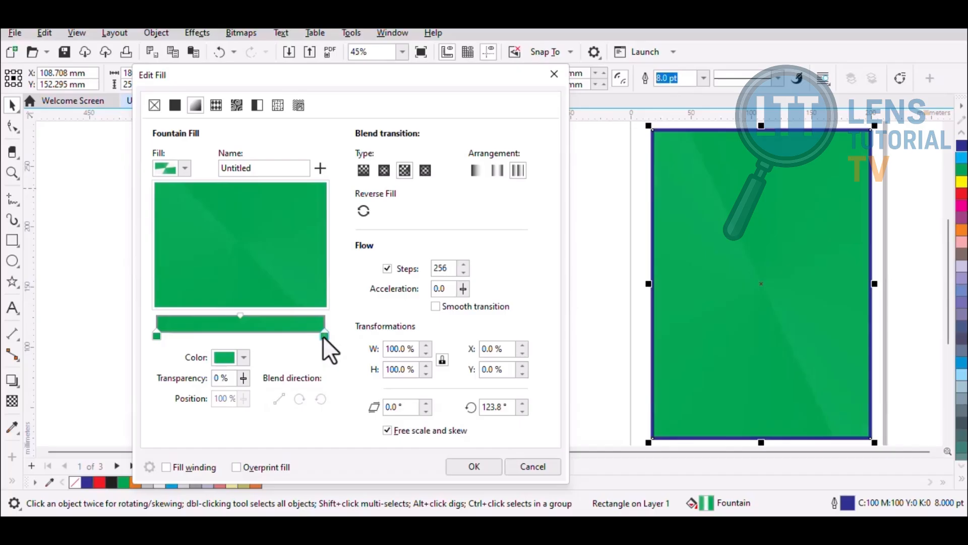
{"action": "left_click", "coordinate": [239, 356]}
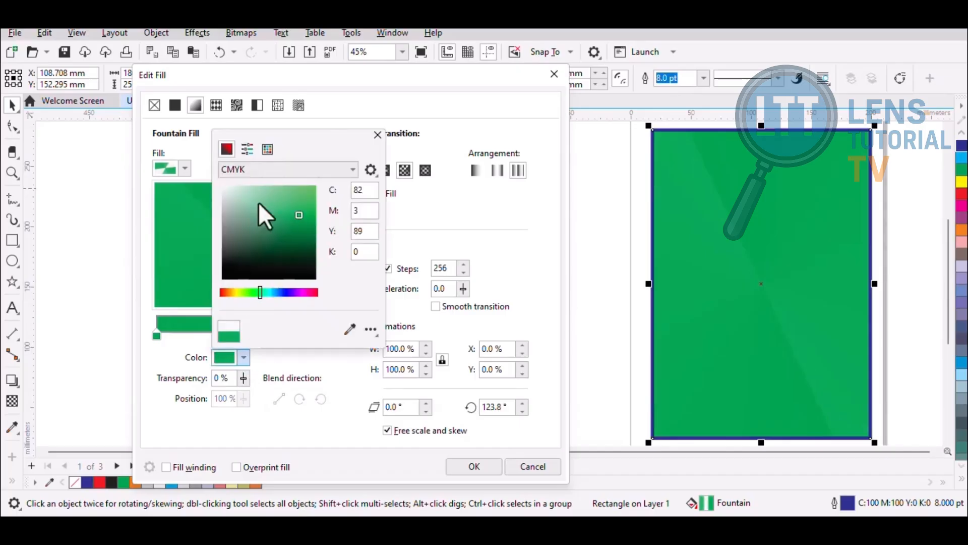
{"action": "left_click_drag", "start_coordinate": [244, 201], "coordinate": [200, 177]}
Choose the rectangular fountain type, set the fill rotation to 0°, and apply the fill.
{"action": "left_click", "coordinate": [425, 170]}
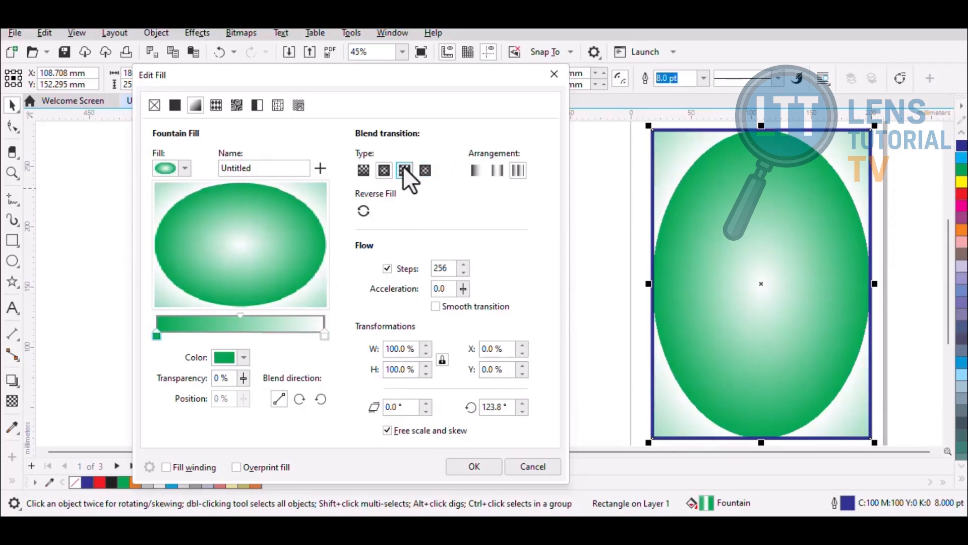
{"action": "left_click", "coordinate": [403, 168]}
{"action": "left_click", "coordinate": [420, 167]}
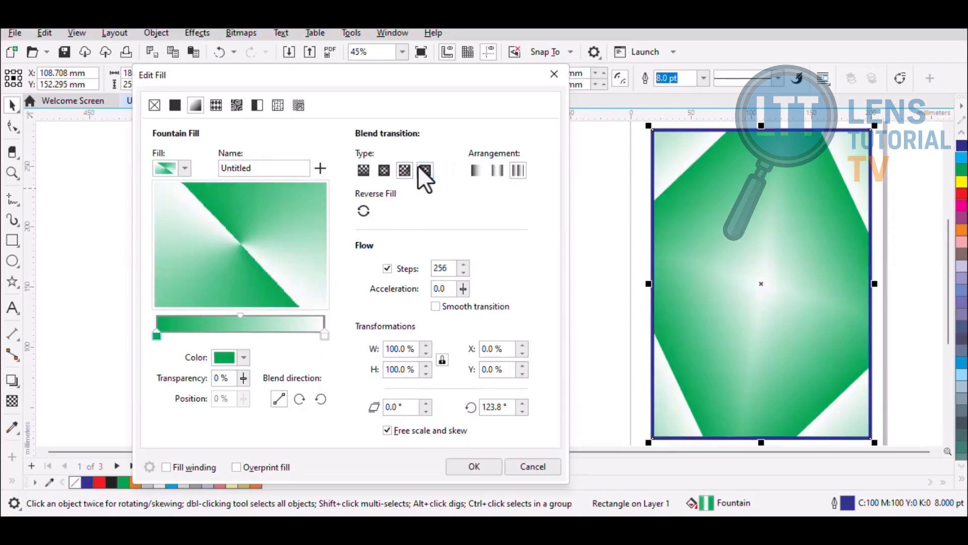
{"action": "double_click", "coordinate": [505, 406]}
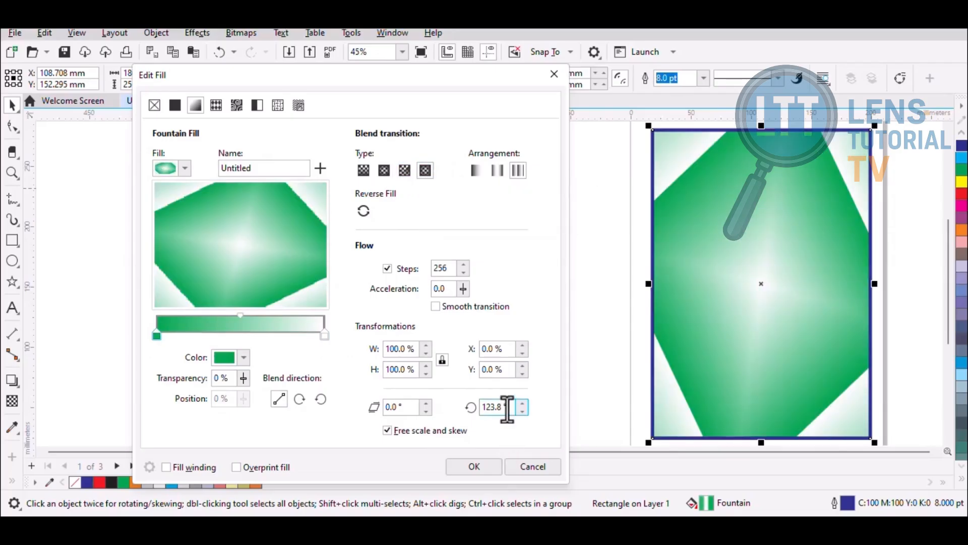
{"action": "type", "text": "0"}
{"action": "key", "text": "Return"}
Reopen the rectangle's fill for editing and change the fountain type to conical, keeping the rectangle in view.
{"action": "key", "text": "F11"}
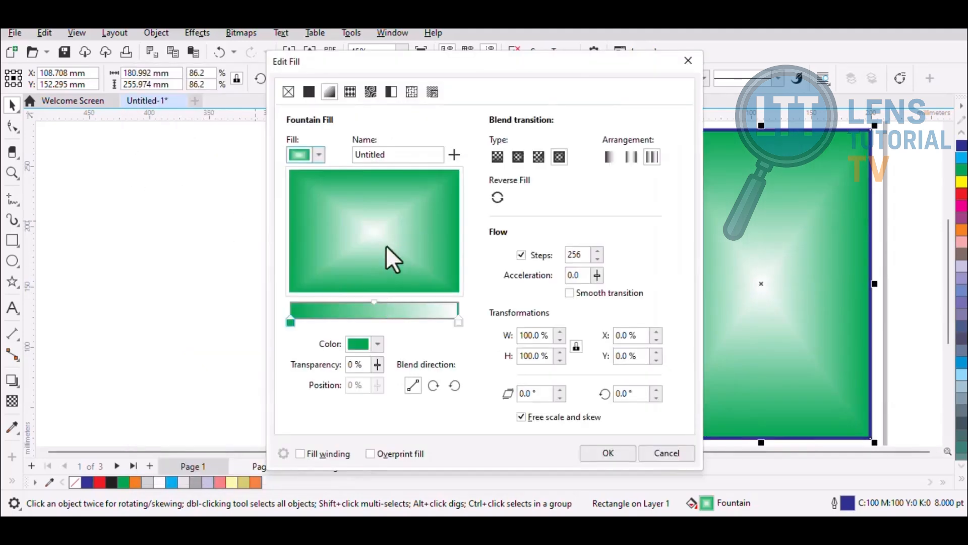
{"action": "left_click", "coordinate": [539, 156]}
{"action": "left_click_drag", "start_coordinate": [531, 69], "coordinate": [328, 85]}
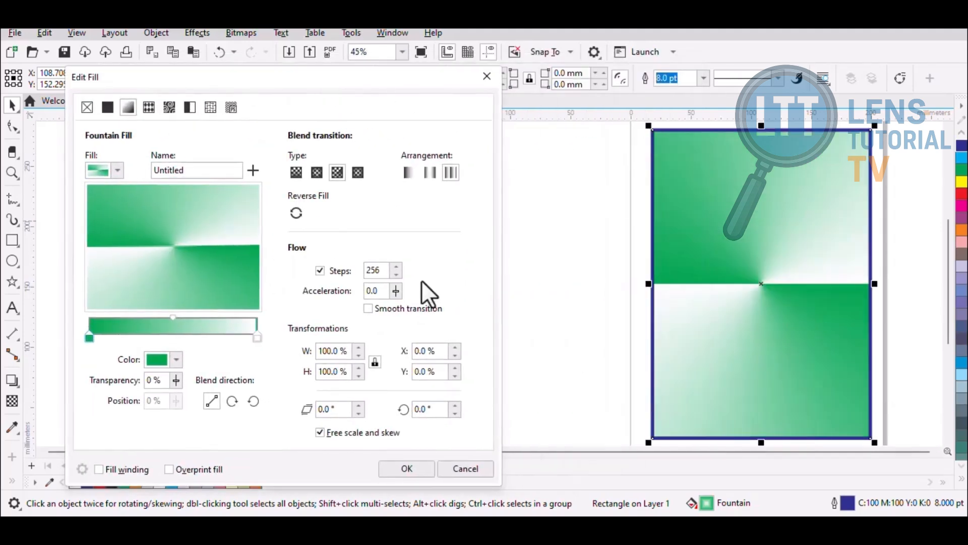
Switch the rectangle to a vector pattern fill and try the preset patterns, including Bumble Bees, Candy Polka Dot and Sun Rise.
{"action": "left_click", "coordinate": [147, 107]}
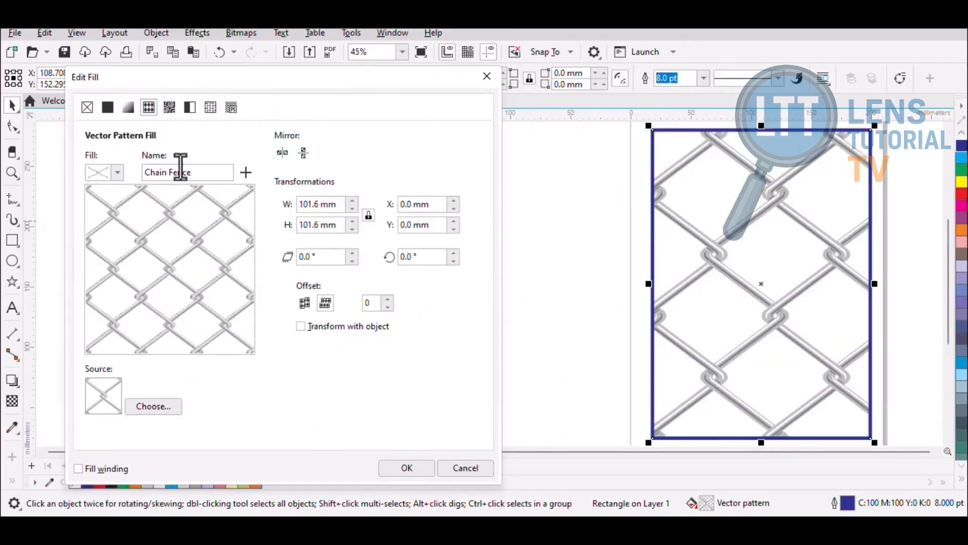
{"action": "left_click", "coordinate": [116, 171]}
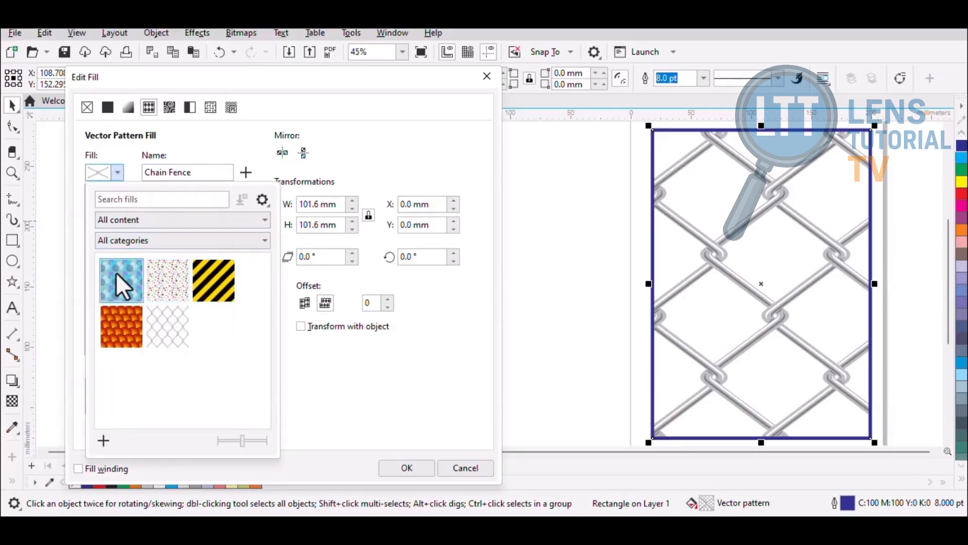
{"action": "left_click", "coordinate": [117, 275]}
{"action": "left_click", "coordinate": [148, 273]}
{"action": "left_click", "coordinate": [195, 277]}
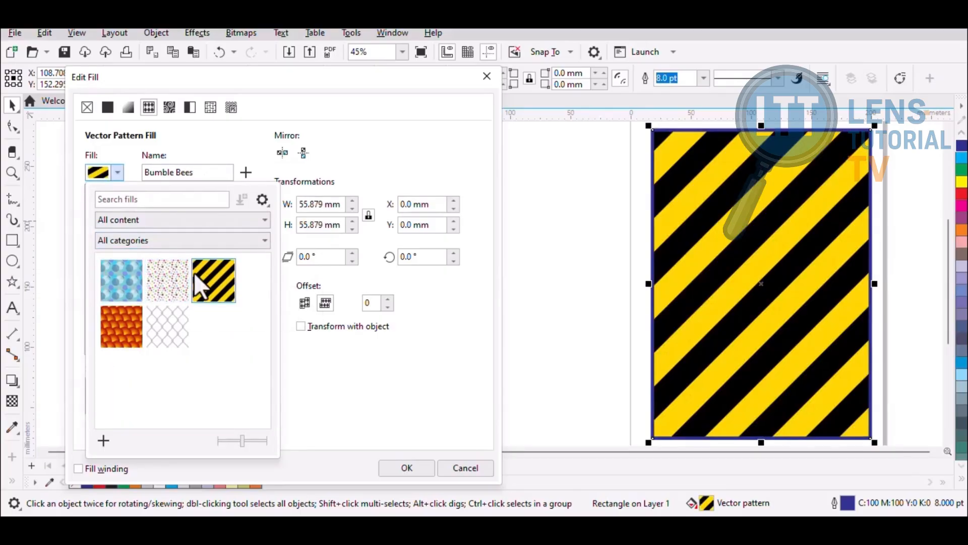
{"action": "left_click", "coordinate": [160, 280]}
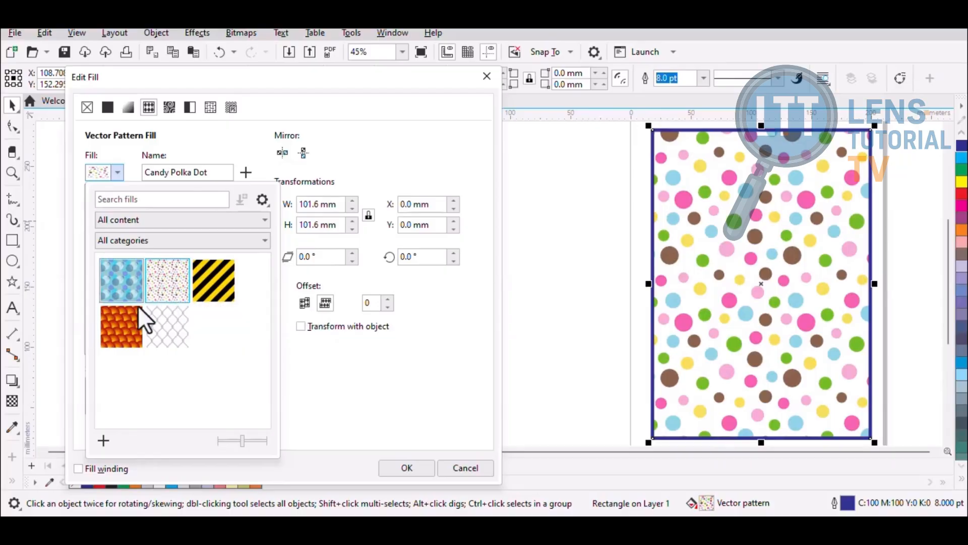
{"action": "left_click", "coordinate": [121, 318]}
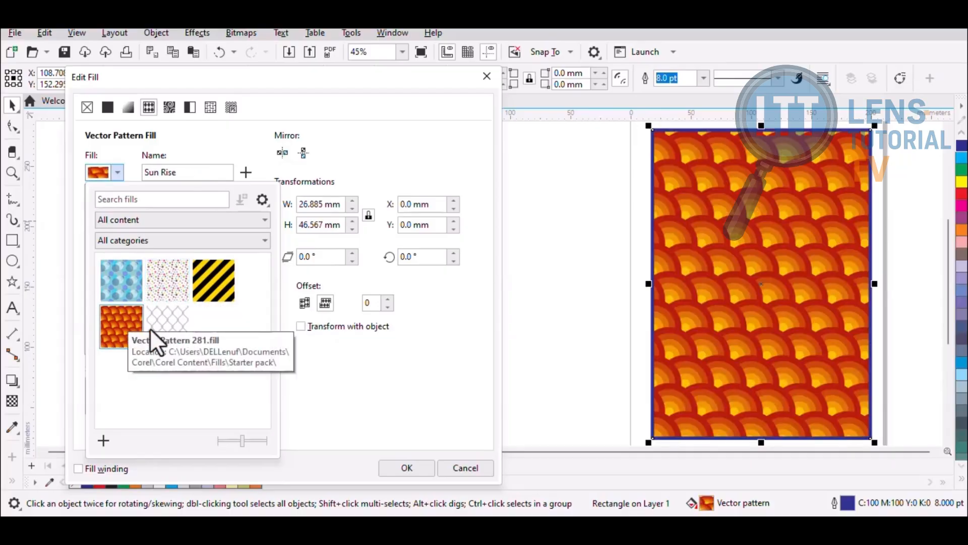
{"action": "left_click", "coordinate": [164, 327]}
Choose the Candy Polka Dot vector pattern and offset its tile rows by 21.
{"action": "left_click", "coordinate": [154, 280]}
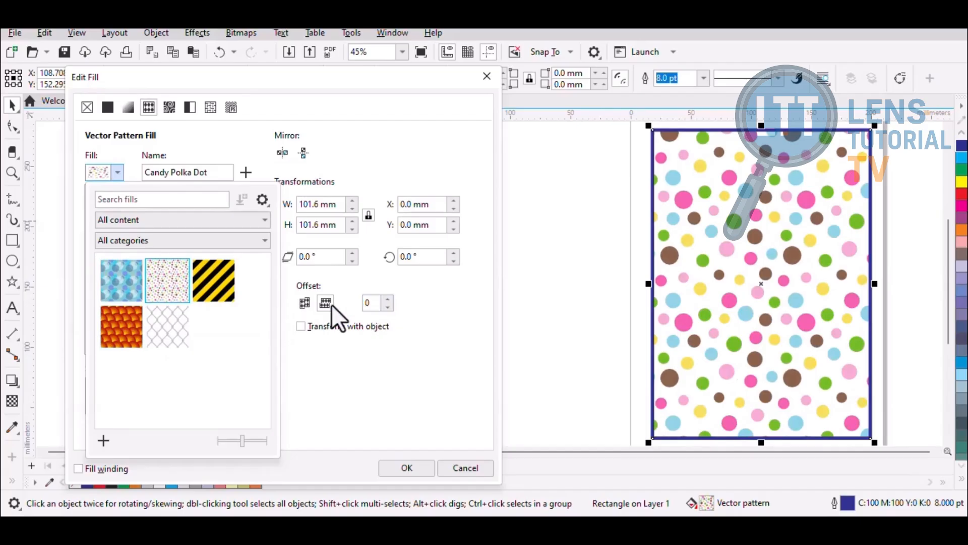
{"action": "left_click", "coordinate": [298, 301]}
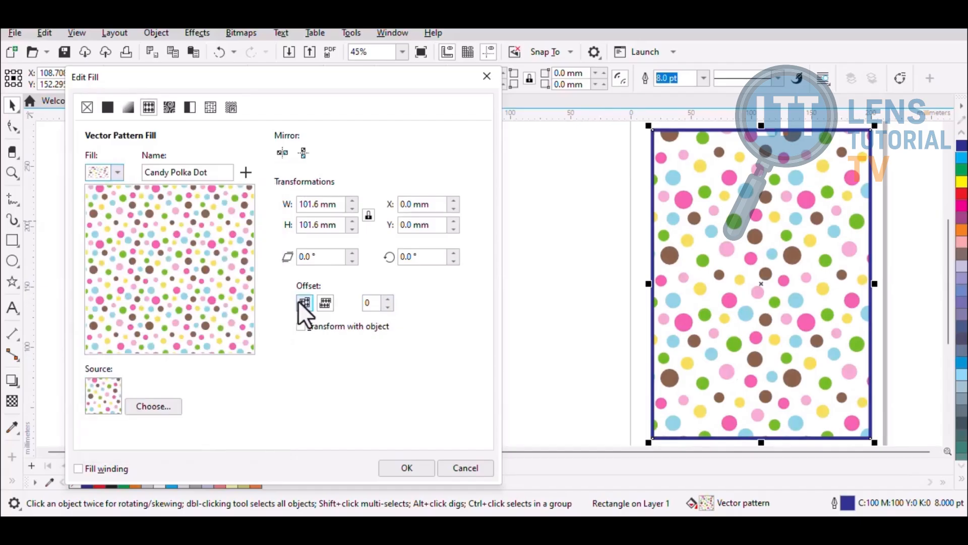
{"action": "left_click", "coordinate": [390, 299]}
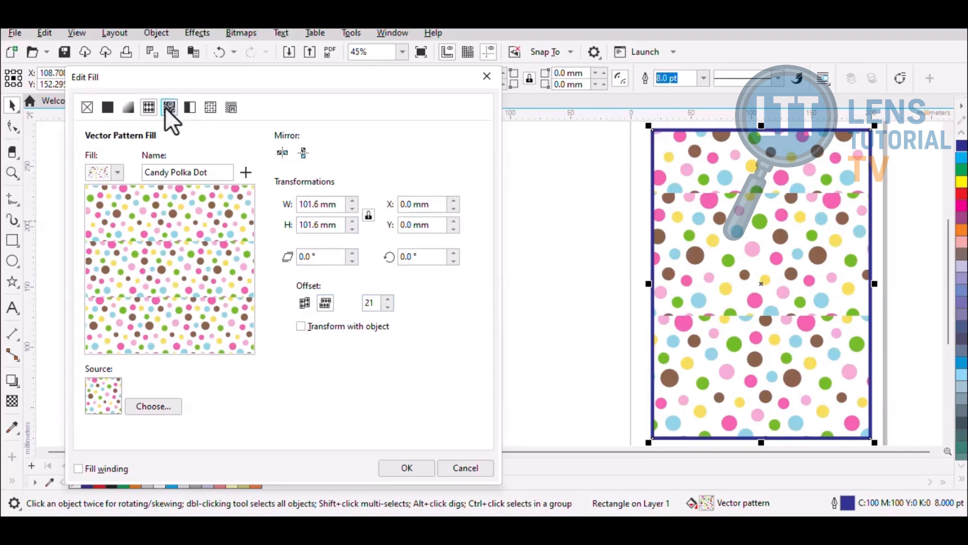
Switch the rectangle to a bitmap pattern fill, try presets such as Brushed Steel and Evergreen, and choose Bricks.
{"action": "left_click", "coordinate": [149, 107]}
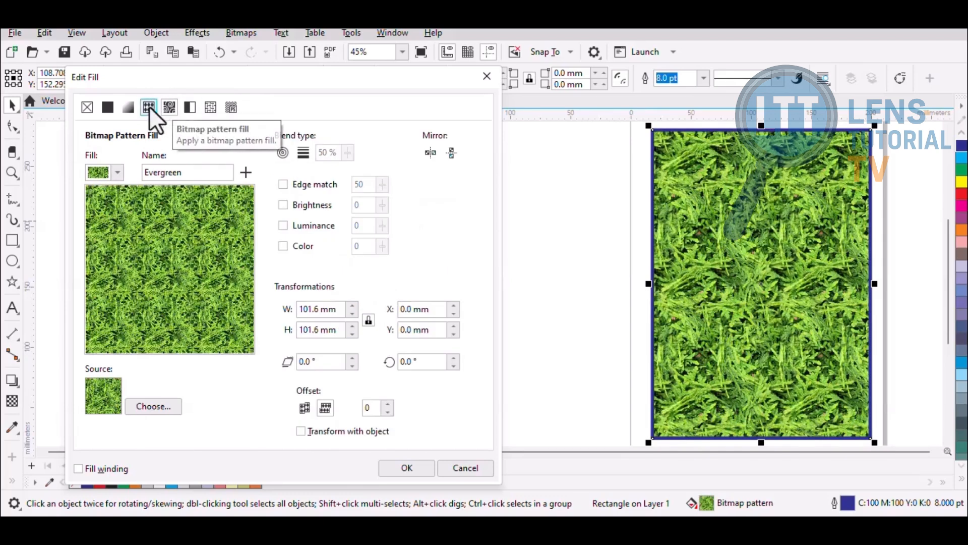
{"action": "left_click", "coordinate": [117, 172]}
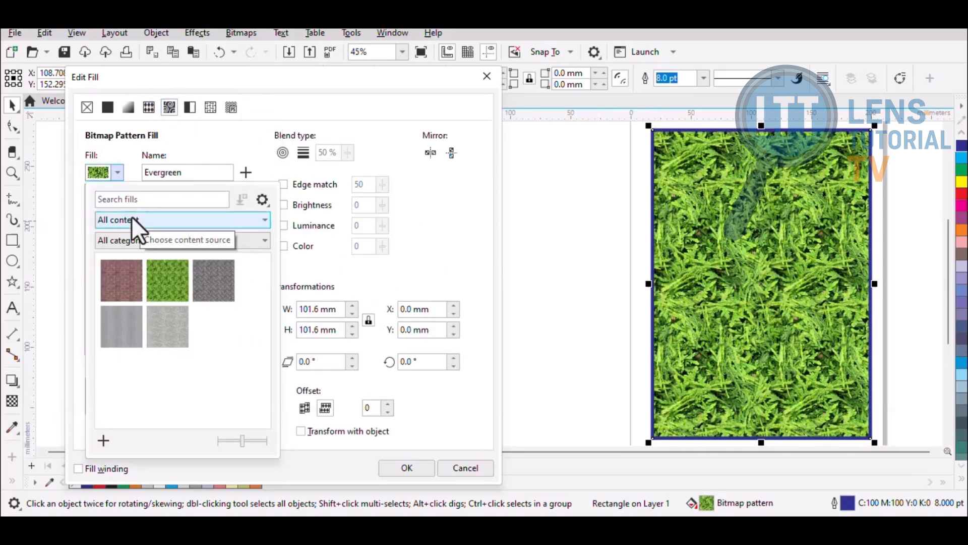
{"action": "left_click", "coordinate": [124, 327]}
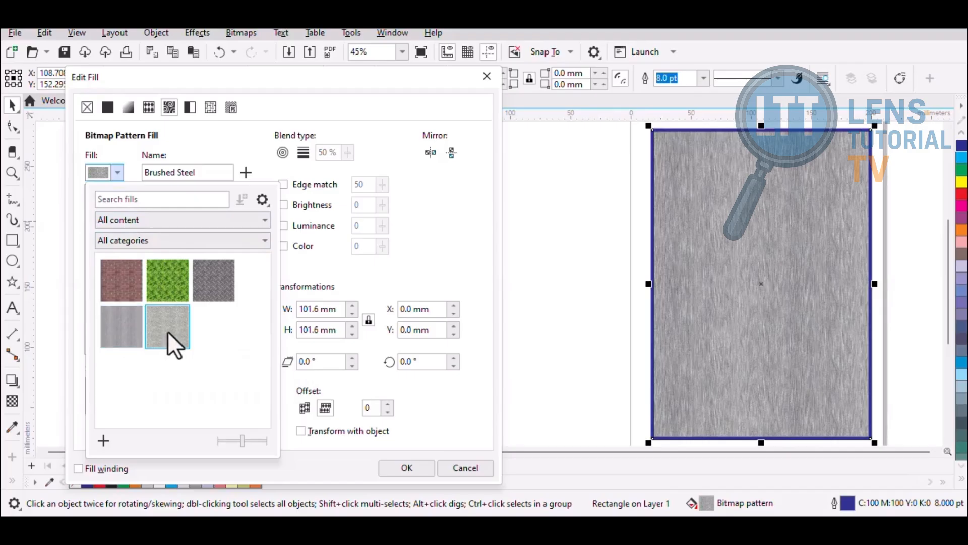
{"action": "left_click", "coordinate": [161, 292]}
{"action": "left_click", "coordinate": [126, 273]}
{"action": "left_click", "coordinate": [162, 281]}
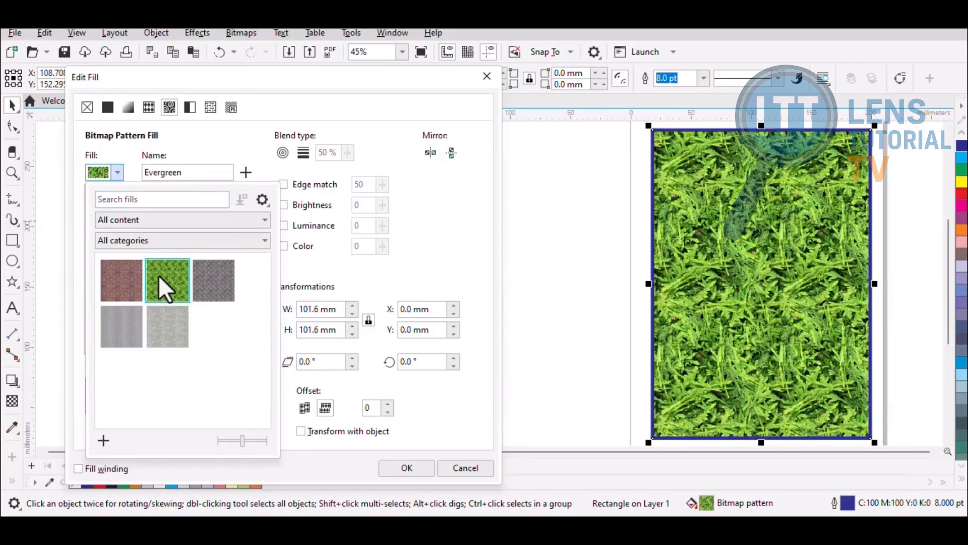
{"action": "left_click", "coordinate": [129, 271]}
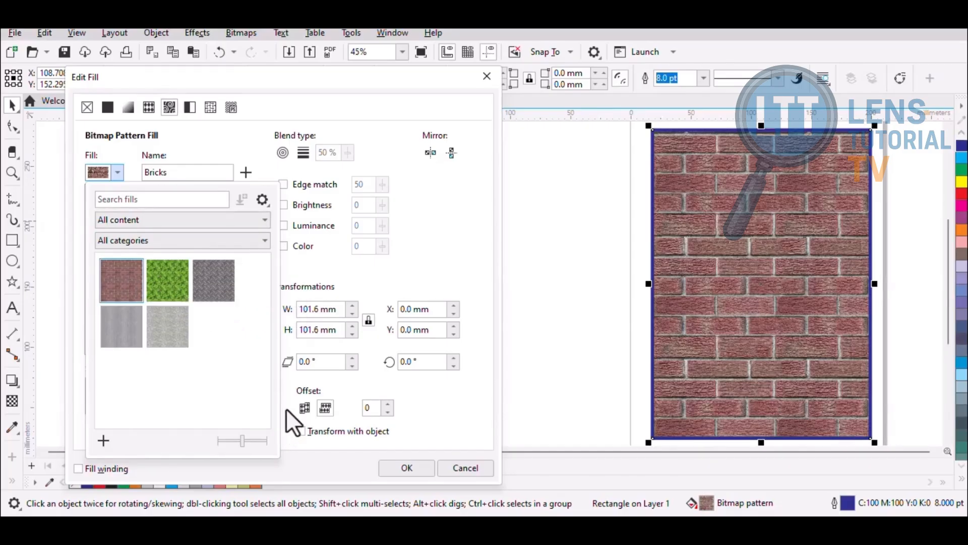
Apply the Bricks fill, shorten the rectangle from its upper edge to about 128 mm high and reposition it within the page.
{"action": "left_click", "coordinate": [406, 463]}
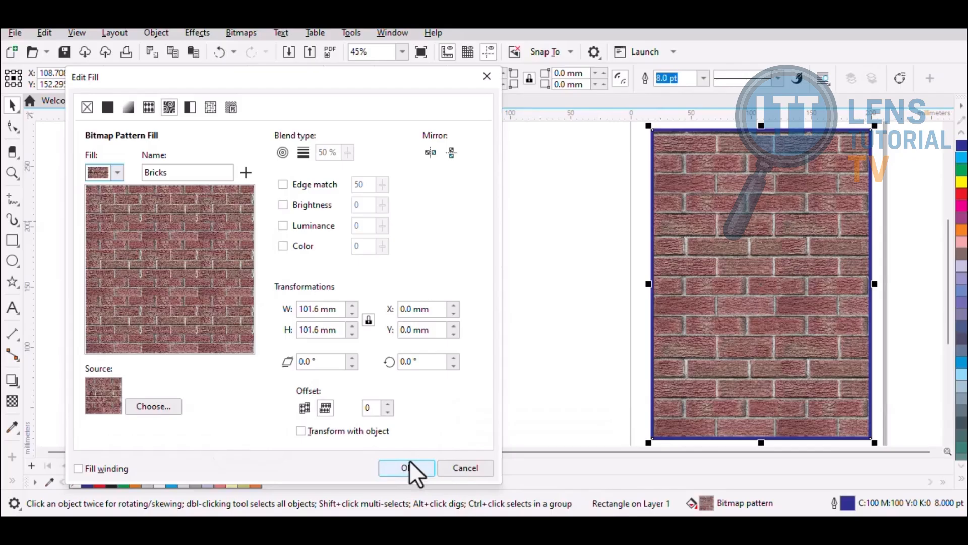
{"action": "left_click", "coordinate": [406, 467]}
{"action": "left_click_drag", "start_coordinate": [643, 242], "coordinate": [750, 256]}
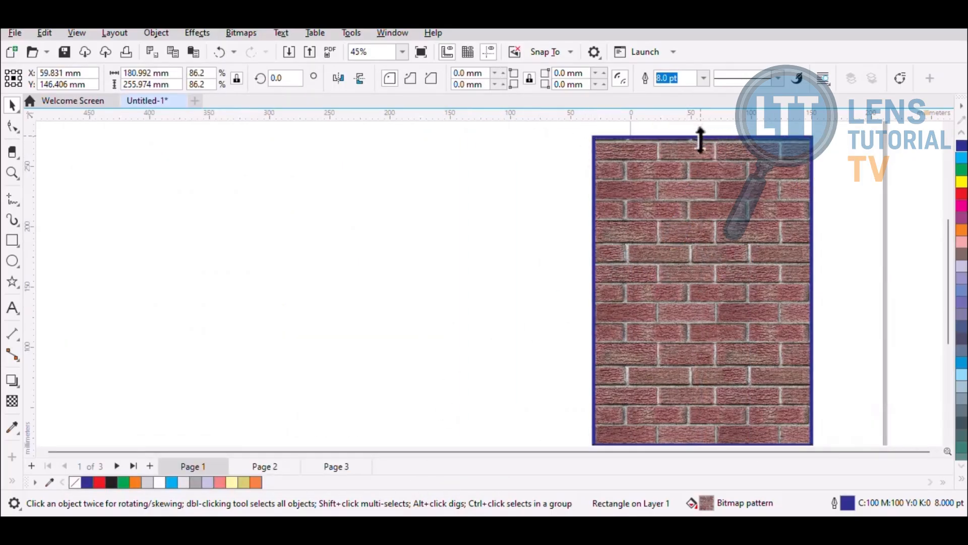
{"action": "left_click_drag", "start_coordinate": [701, 140], "coordinate": [701, 292]}
{"action": "left_click_drag", "start_coordinate": [696, 329], "coordinate": [760, 272]}
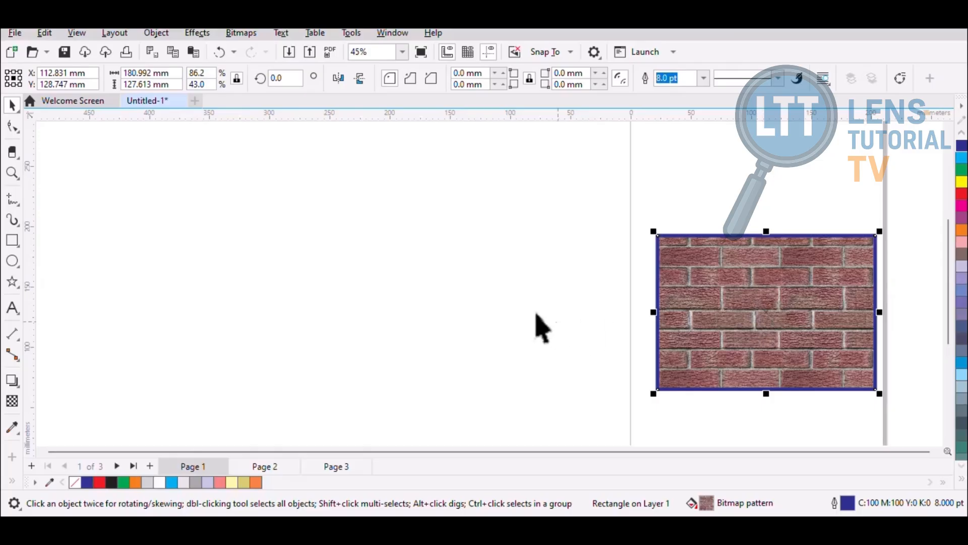
{"action": "mouse_move", "coordinate": [713, 335]}
{"action": "left_mouse_down"}
{"action": "mouse_move", "coordinate": [672, 326]}
{"action": "mouse_move", "coordinate": [715, 326]}
{"action": "left_mouse_up"}
{"action": "left_click", "coordinate": [578, 291]}
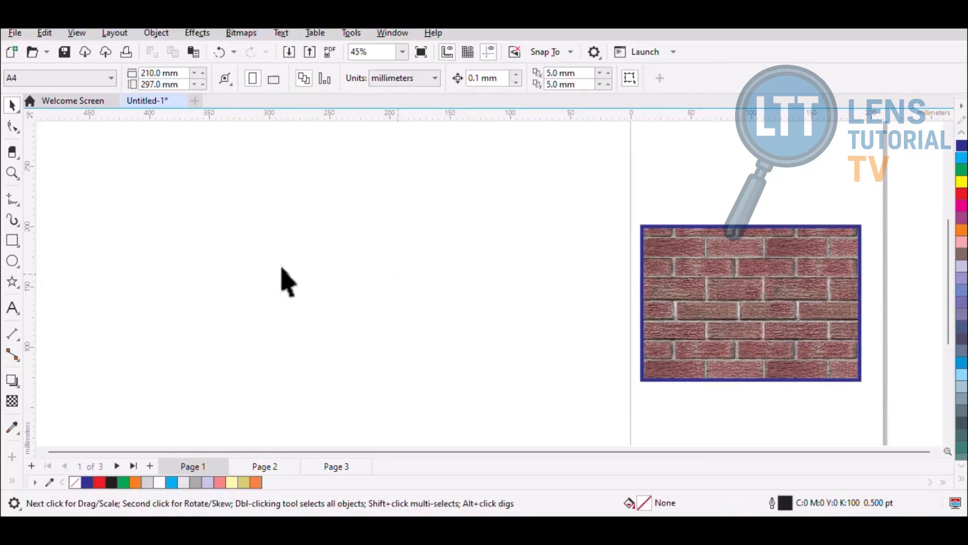
Draw a door rectangle about 43 × 81 mm at the middle of the wall's lower edge and fill it with C20 M80 Y0 K20.
{"action": "left_click", "coordinate": [12, 240]}
{"action": "mouse_move", "coordinate": [729, 280]}
{"action": "left_mouse_down"}
{"action": "mouse_move", "coordinate": [768, 393]}
{"action": "mouse_move", "coordinate": [780, 377]}
{"action": "left_mouse_up"}
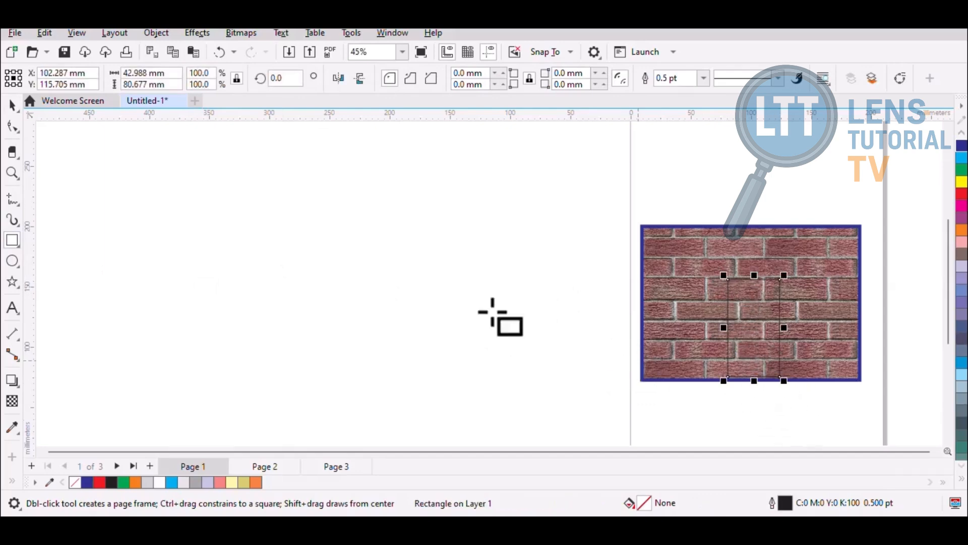
{"action": "key", "text": "space"}
{"action": "left_click", "coordinate": [962, 217]}
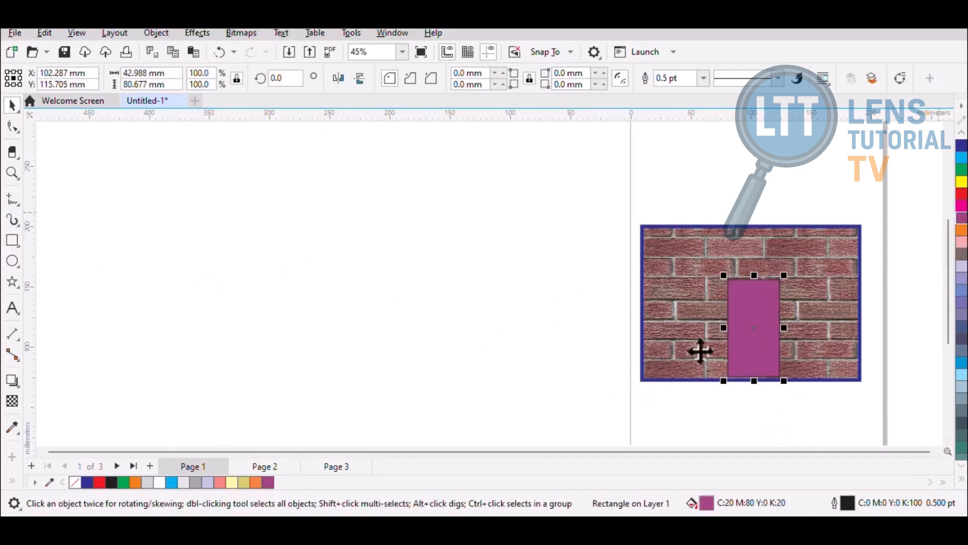
{"action": "left_click", "coordinate": [192, 305]}
Draw window rectangles about 39 × 26.5 mm and 34 × 25 mm on either side of the door, filled with C20 M20 Y0 K0.
{"action": "left_click", "coordinate": [11, 239]}
{"action": "left_click_drag", "start_coordinate": [658, 257], "coordinate": [713, 297]}
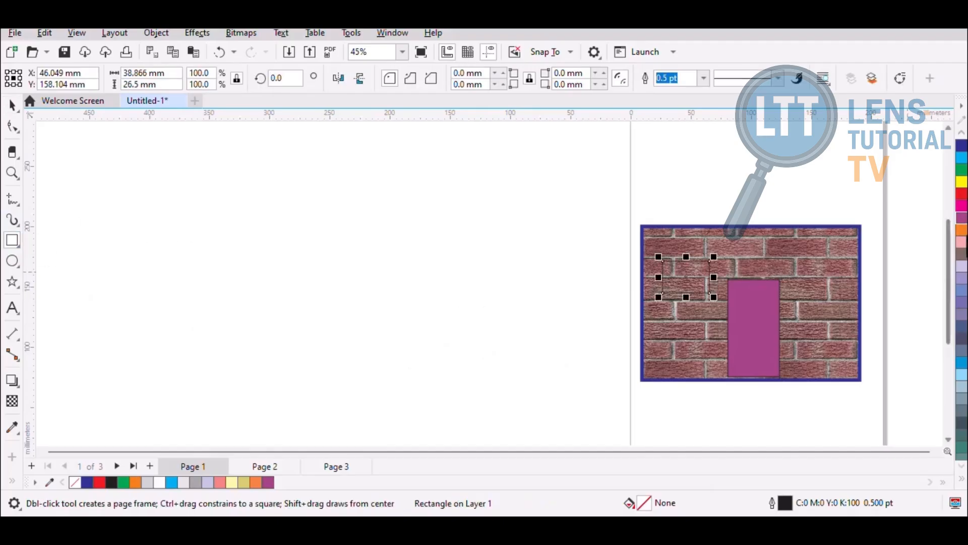
{"action": "left_click", "coordinate": [962, 267]}
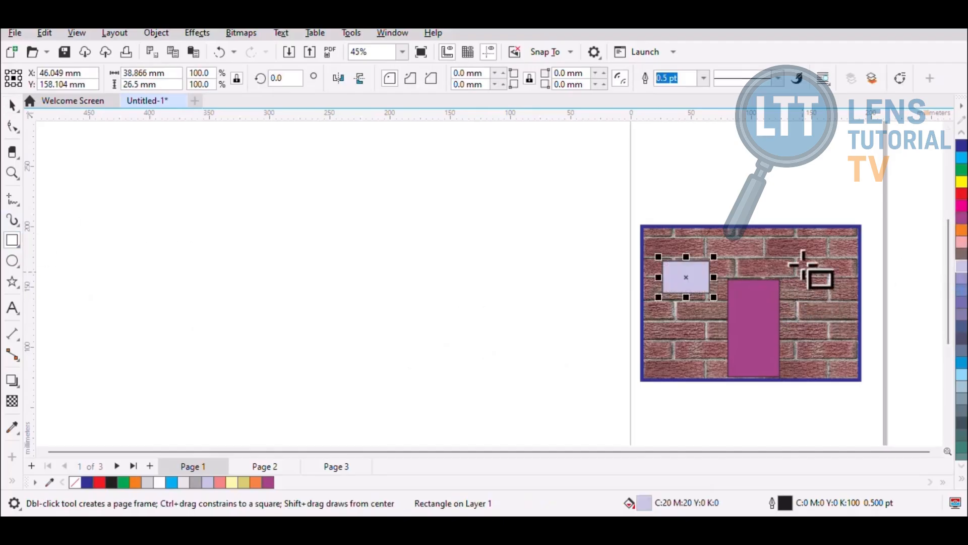
{"action": "left_click_drag", "start_coordinate": [800, 258], "coordinate": [850, 297]}
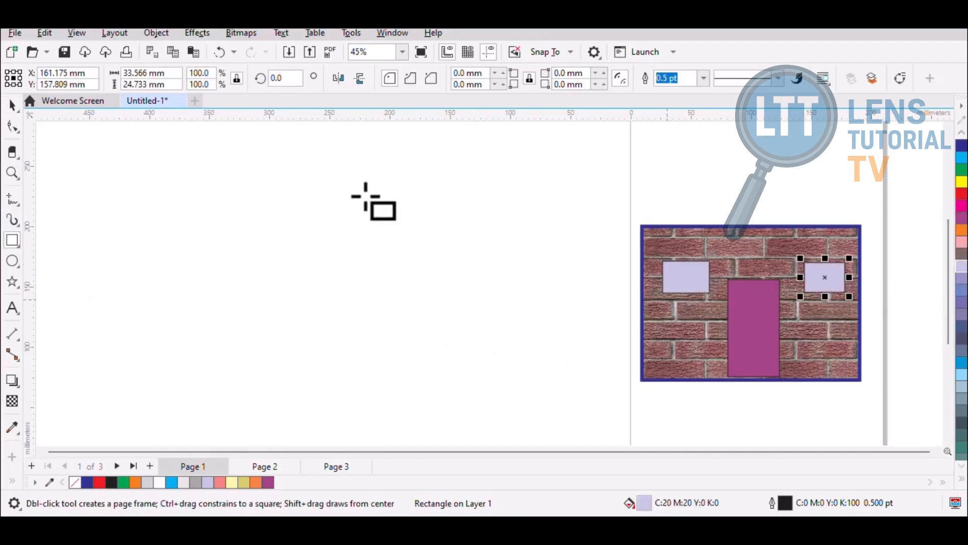
Stretch the door rectangle upward to about 116 mm high.
{"action": "left_click", "coordinate": [11, 105]}
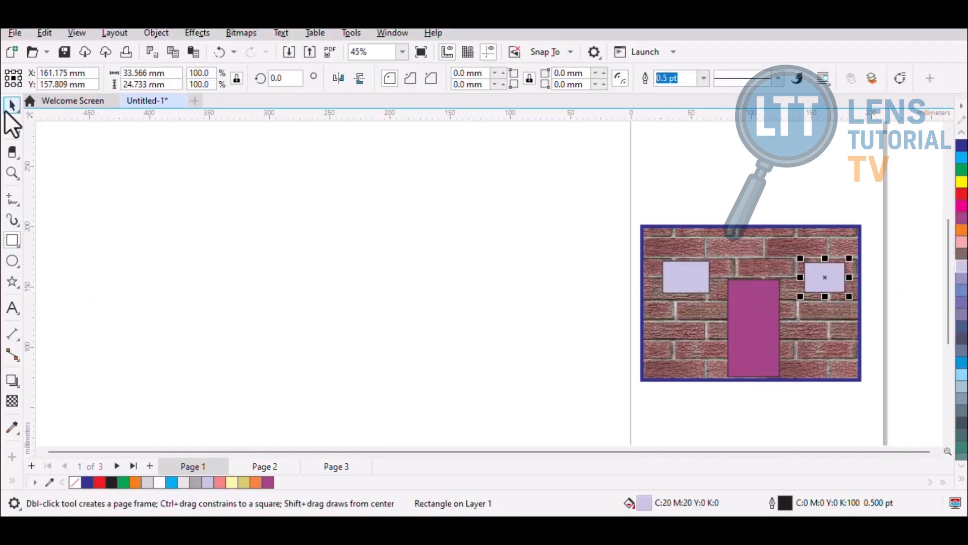
{"action": "left_click", "coordinate": [772, 320]}
{"action": "left_click_drag", "start_coordinate": [754, 279], "coordinate": [748, 225]}
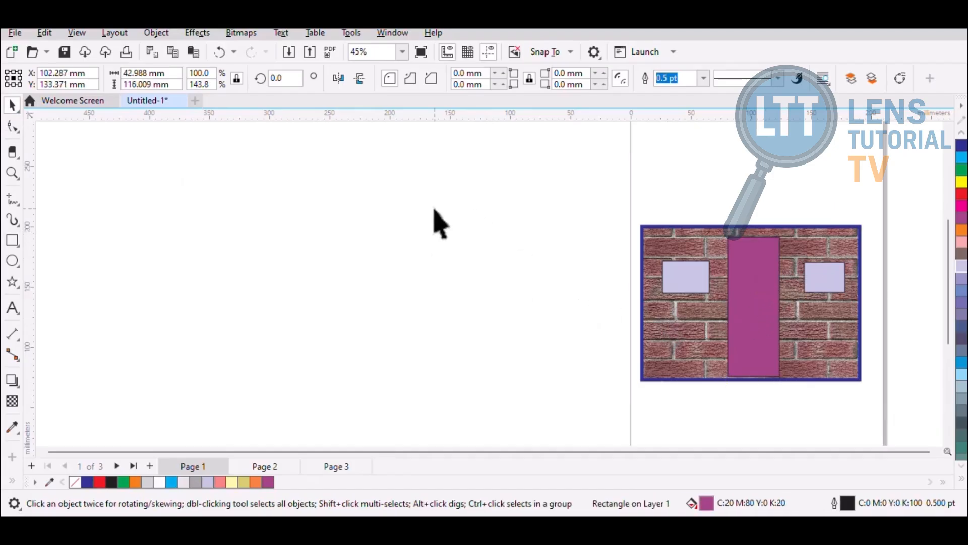
{"action": "left_click", "coordinate": [588, 359]}
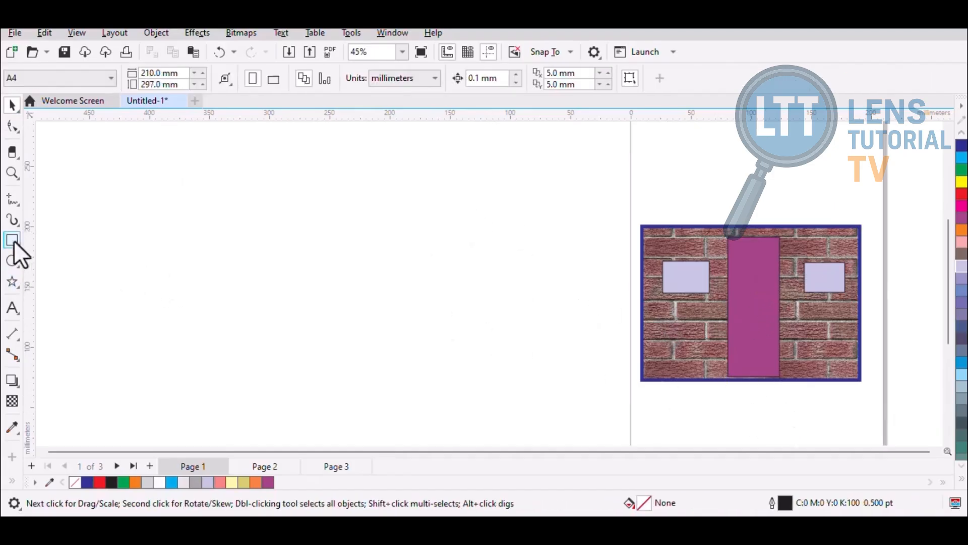
Draw a three-sided polygon about 203 × 57 mm as a roof resting on the brick wall.
{"action": "left_click", "coordinate": [18, 266]}
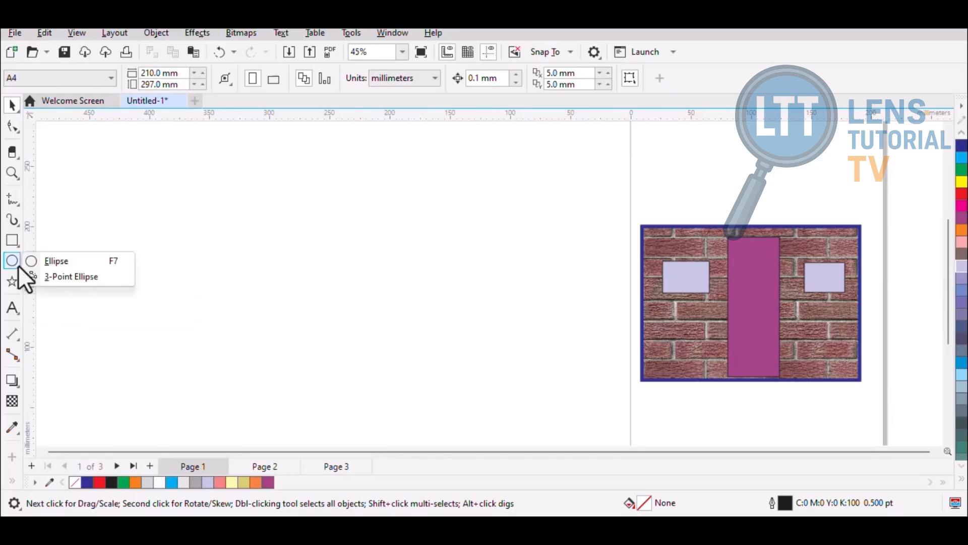
{"action": "left_click", "coordinate": [18, 284]}
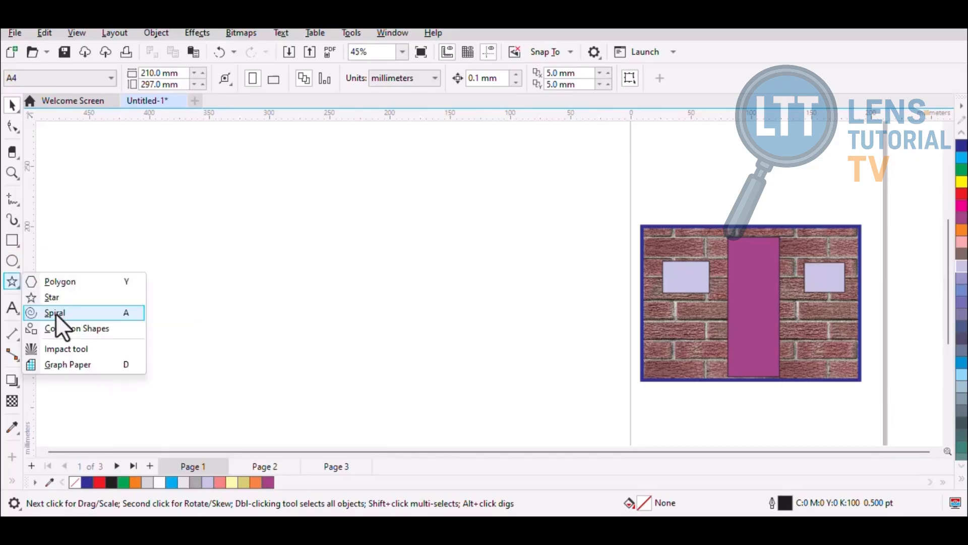
{"action": "left_click", "coordinate": [46, 282]}
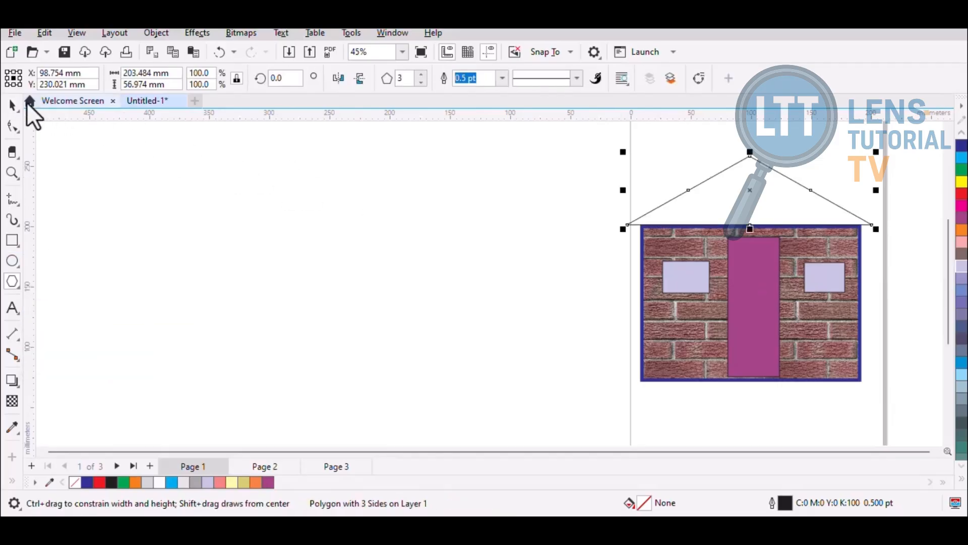
{"action": "left_click", "coordinate": [12, 105]}
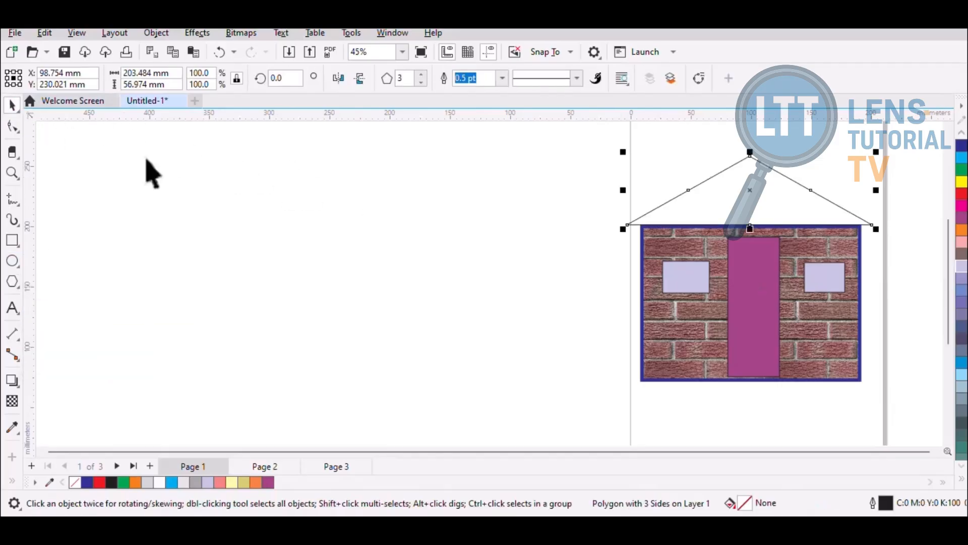
{"action": "left_click", "coordinate": [258, 216]}
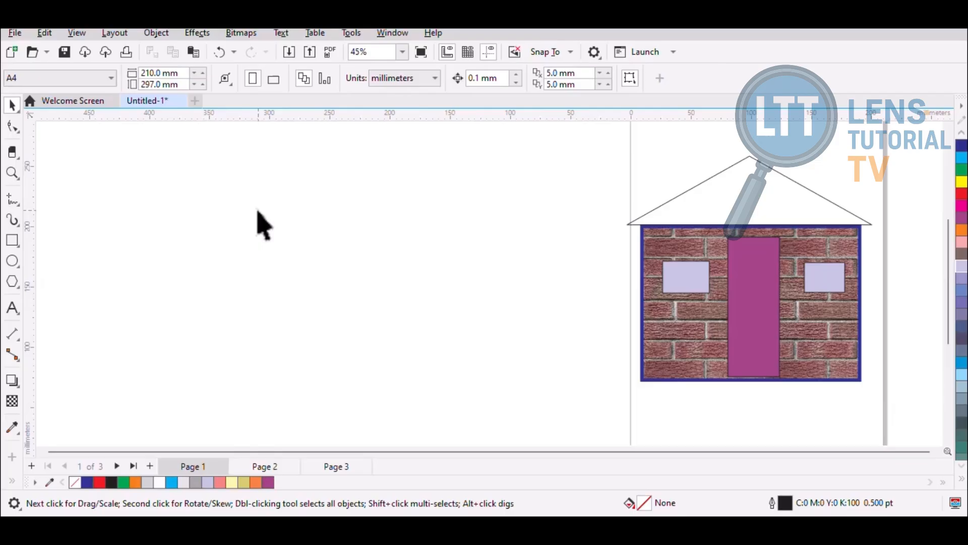
Select the roof triangle and open its fill for editing.
{"action": "left_click", "coordinate": [732, 204]}
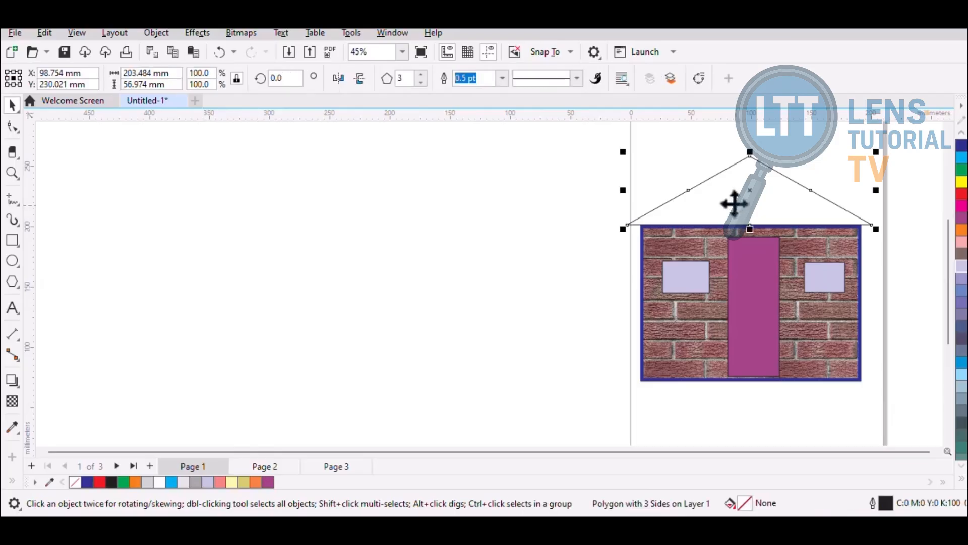
{"action": "left_click", "coordinate": [558, 194]}
{"action": "left_click", "coordinate": [714, 216]}
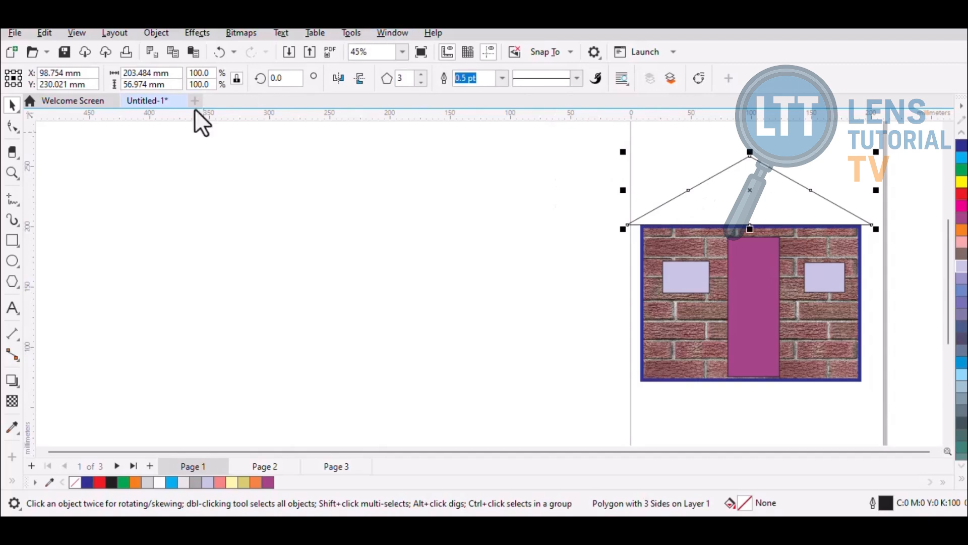
{"action": "key", "text": "F11"}
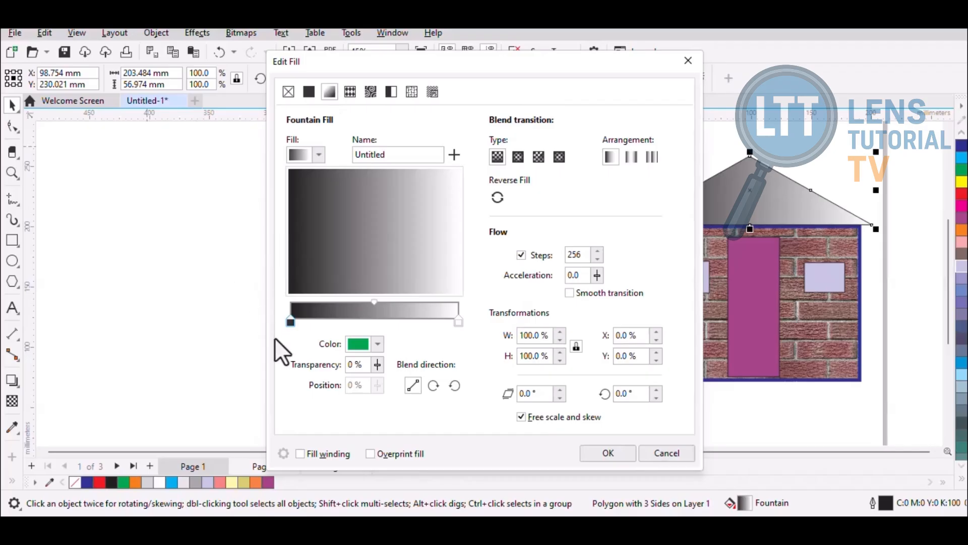
Try a fountain fill with an added colour node at 12%, the Bricks bitmap pattern and the Aerial clouds texture on the roof.
{"action": "left_click", "coordinate": [290, 321]}
{"action": "double_click", "coordinate": [311, 311]}
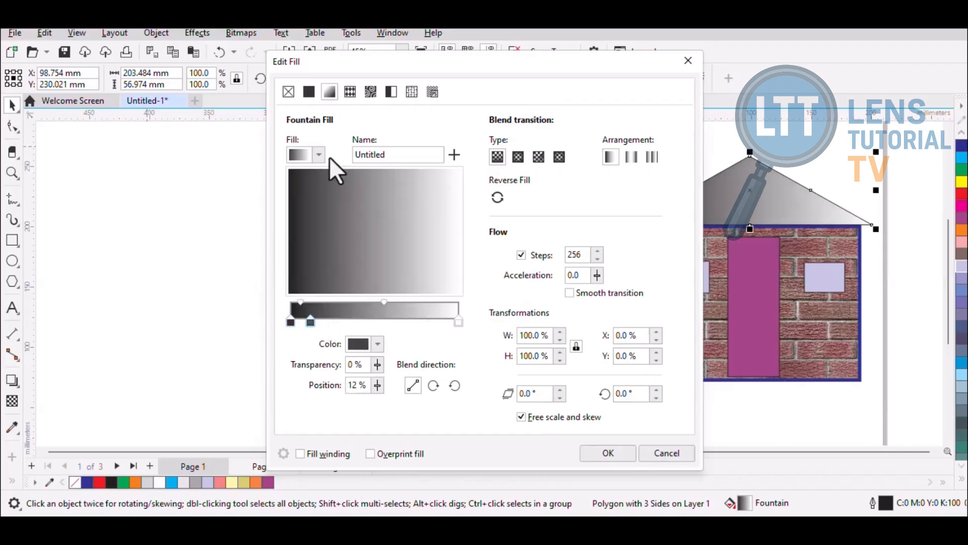
{"action": "left_click", "coordinate": [403, 91]}
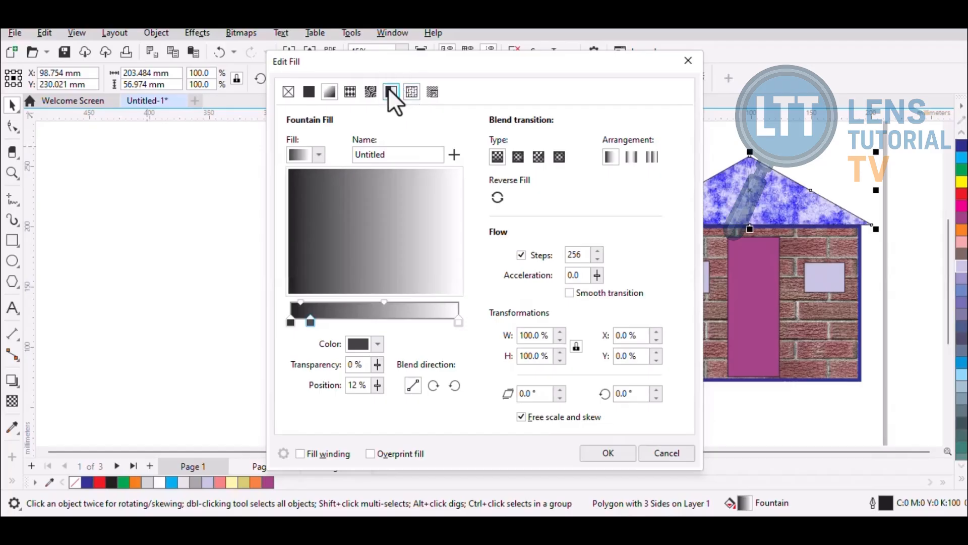
{"action": "left_click", "coordinate": [372, 90]}
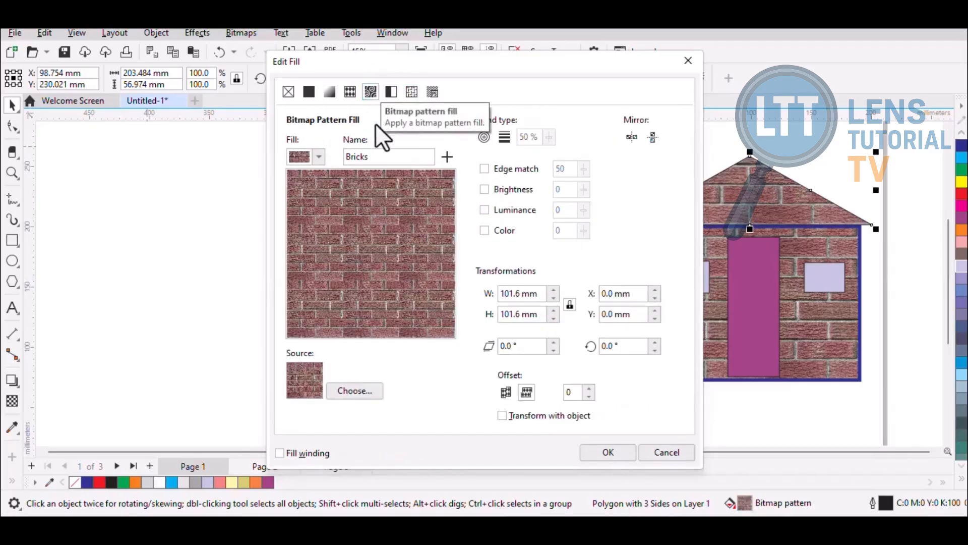
{"action": "left_click", "coordinate": [407, 92]}
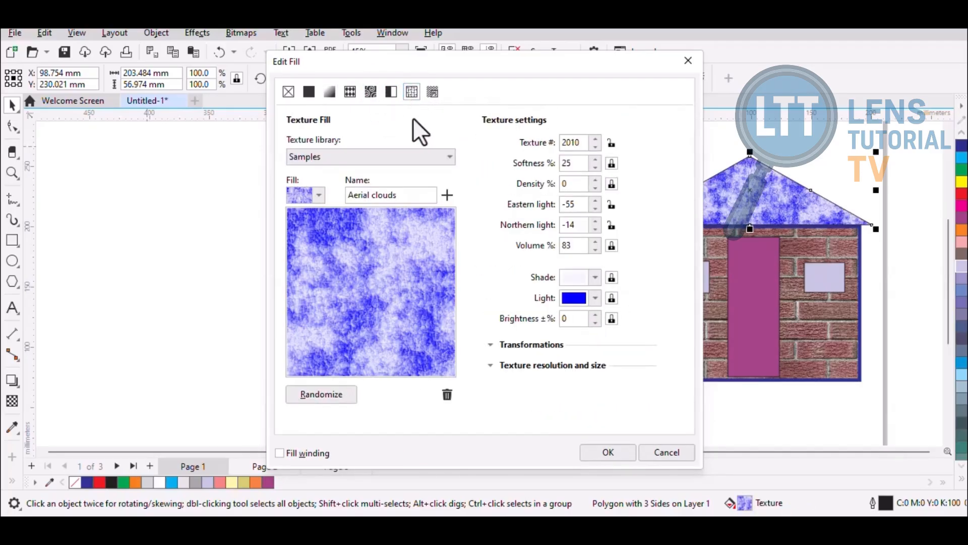
{"action": "left_click", "coordinate": [444, 158]}
Give the roof a two-color pattern fill of vertical stripes rotated 34° and apply it.
{"action": "left_click", "coordinate": [394, 89]}
{"action": "left_click", "coordinate": [392, 91]}
{"action": "left_click", "coordinate": [319, 157]}
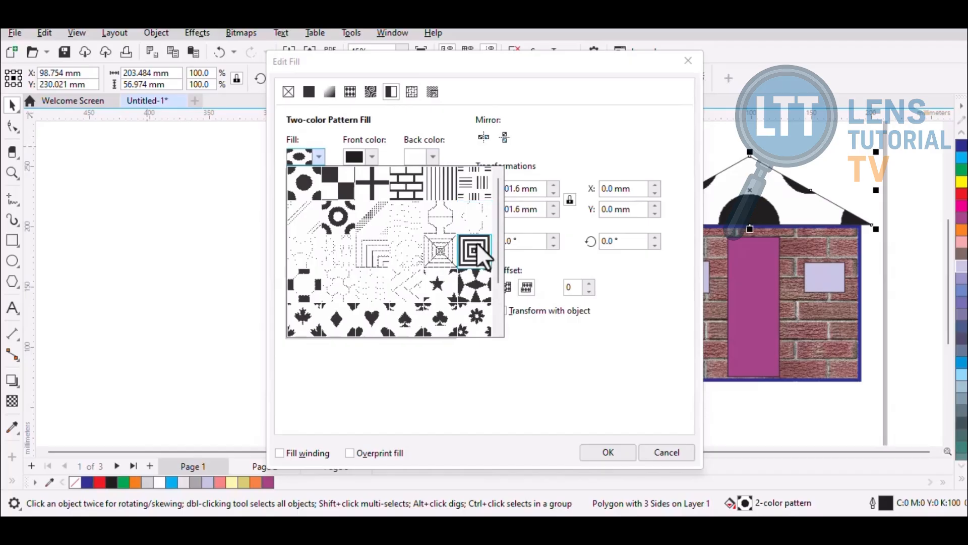
{"action": "left_click", "coordinate": [447, 183]}
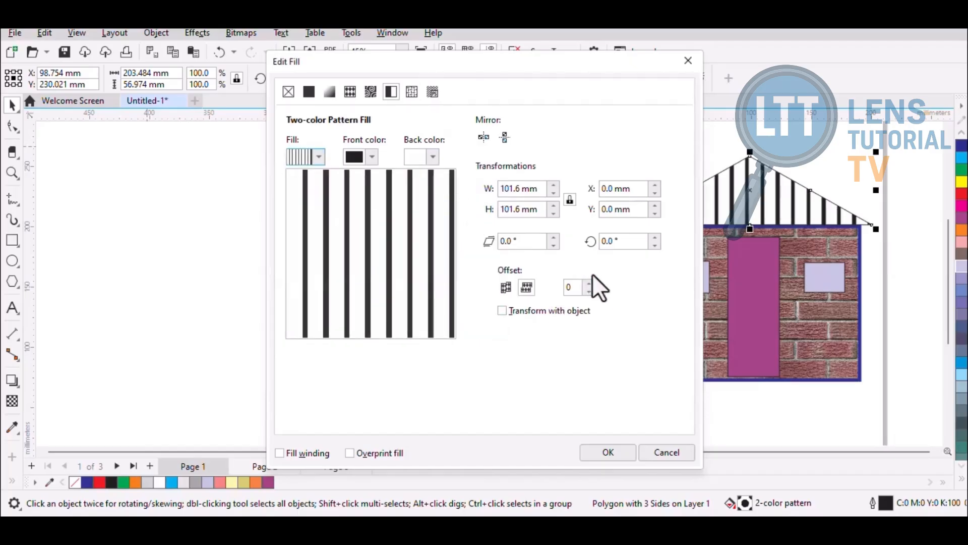
{"action": "left_click", "coordinate": [653, 237]}
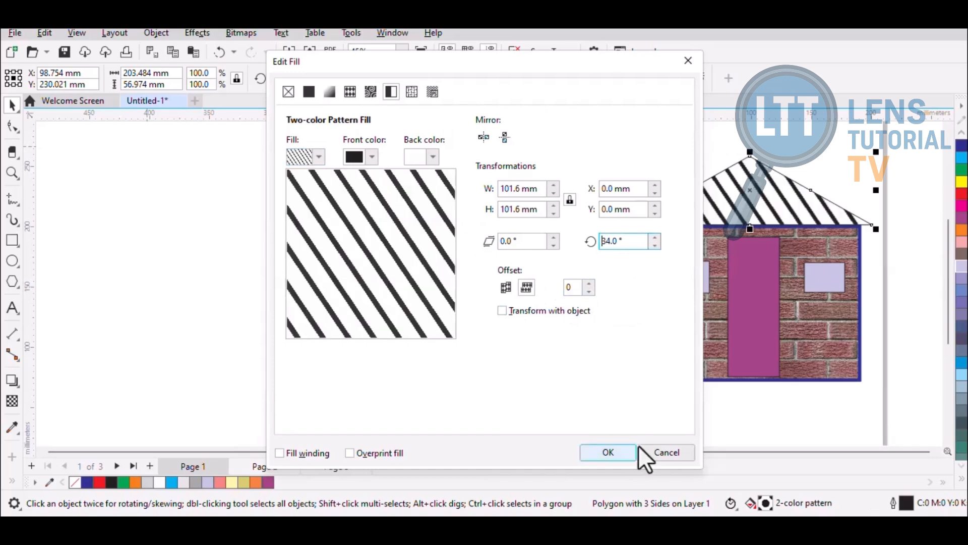
{"action": "left_click", "coordinate": [605, 450]}
{"action": "left_click", "coordinate": [553, 396]}
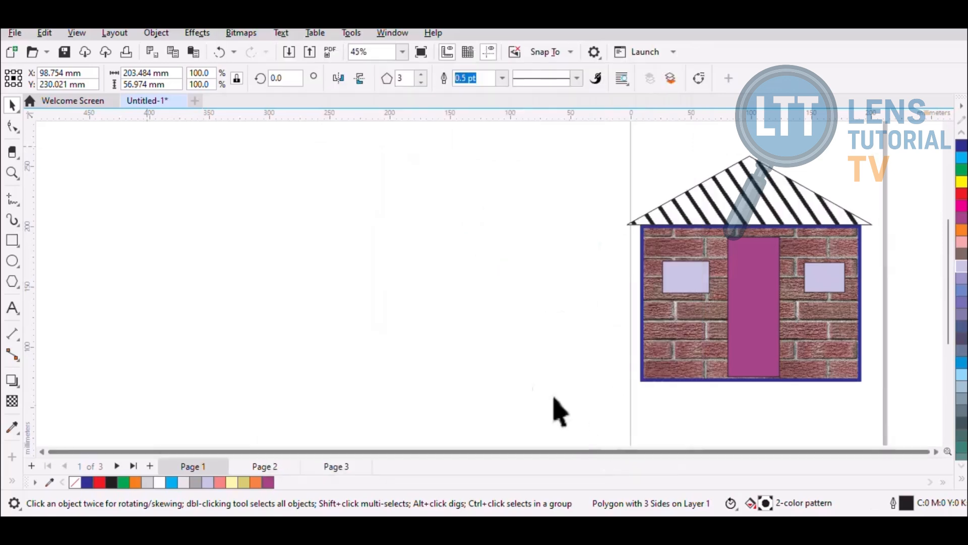
Widen the roof triangle on both sides to about 231 mm so it overhangs the wall.
{"action": "left_click", "coordinate": [937, 451]}
{"action": "left_click", "coordinate": [936, 450]}
{"action": "left_click", "coordinate": [613, 214]}
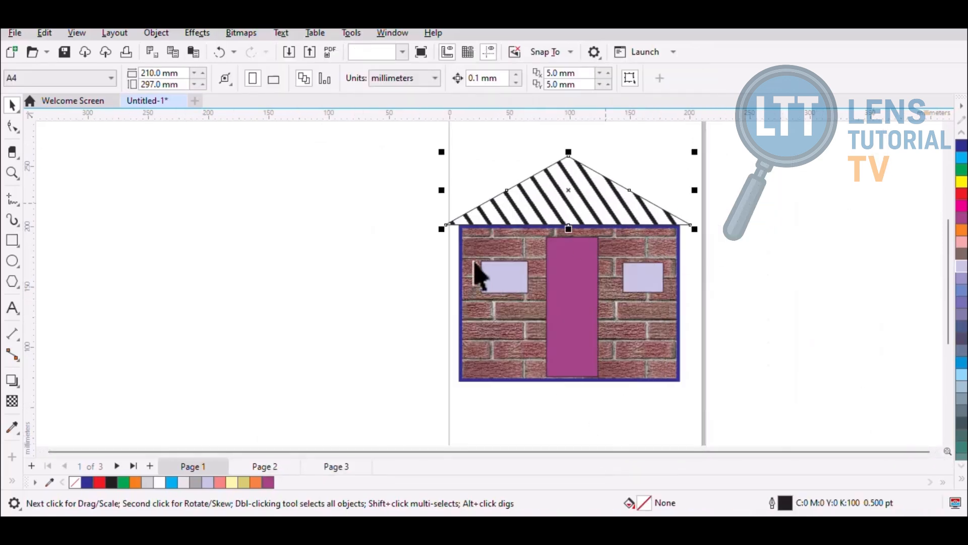
{"action": "left_click_drag", "start_coordinate": [441, 190], "coordinate": [412, 190]}
{"action": "left_click_drag", "start_coordinate": [694, 186], "coordinate": [698, 187]}
Nudge the roof slightly to the right to centre it over the brick wall, and deselect it.
{"action": "key", "text": "Right"}
{"action": "key", "text": "Right"}
{"action": "key", "text": "Right"}
{"action": "key", "text": "Right"}
{"action": "key", "text": "Right"}
{"action": "key", "text": "Right"}
{"action": "key", "text": "Right"}
{"action": "key", "text": "Right"}
{"action": "key", "text": "Right"}
{"action": "key", "text": "Right"}
{"action": "key", "text": "Right"}
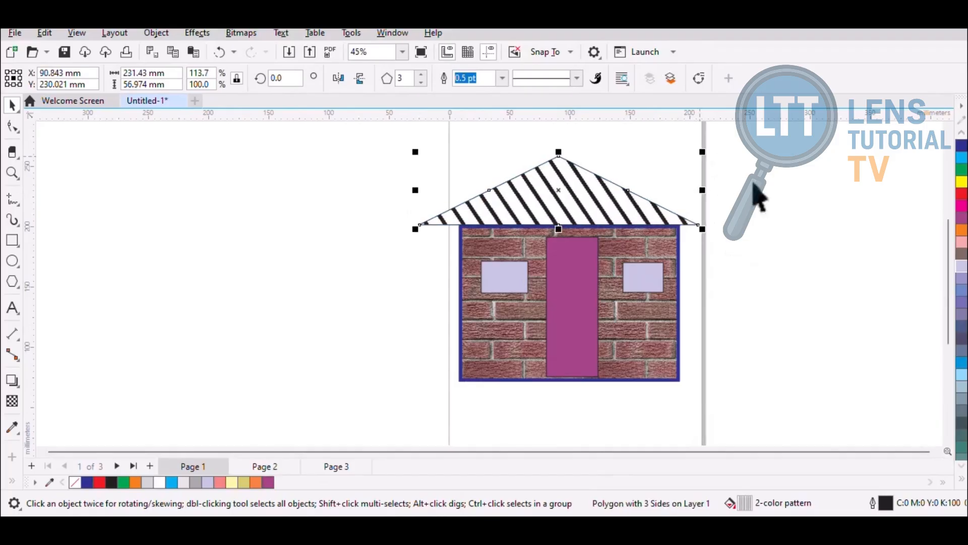
{"action": "key", "text": "Right"}
{"action": "key", "text": "Right"}
{"action": "key", "text": "Right"}
{"action": "key", "text": "Right"}
{"action": "key", "text": "Right"}
{"action": "key", "text": "Right"}
{"action": "key", "text": "Right"}
{"action": "key", "text": "Right"}
{"action": "key", "text": "Right"}
{"action": "key", "text": "Right"}
{"action": "key", "text": "Right"}
{"action": "key", "text": "Right"}
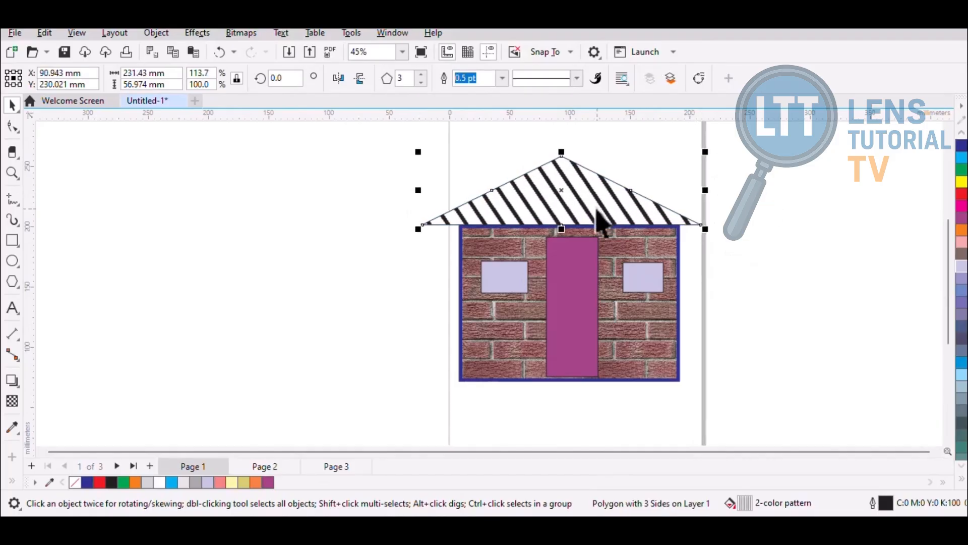
{"action": "left_click", "coordinate": [717, 252]}
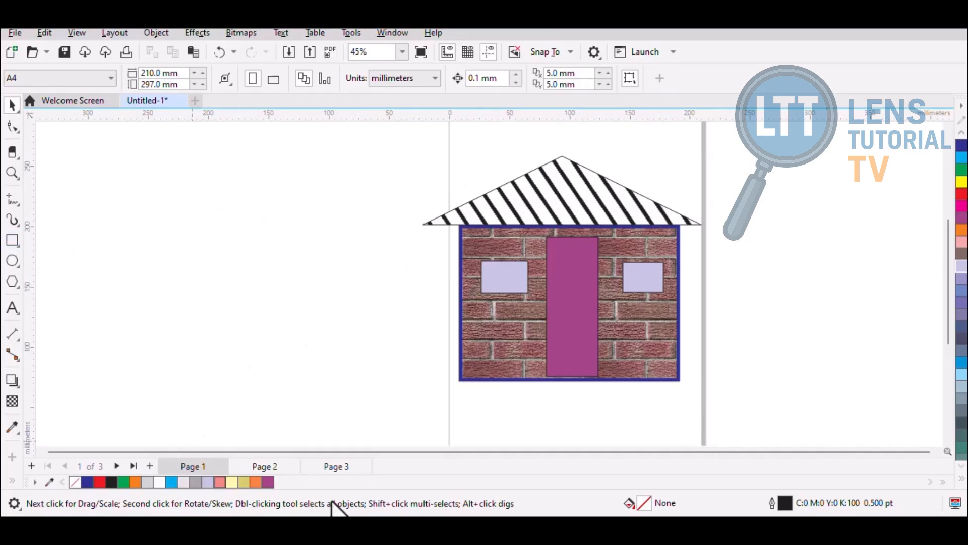
Insert a new page after Page 1 and draw a rectangle about 195 × 158 mm on it.
{"action": "left_click", "coordinate": [149, 465]}
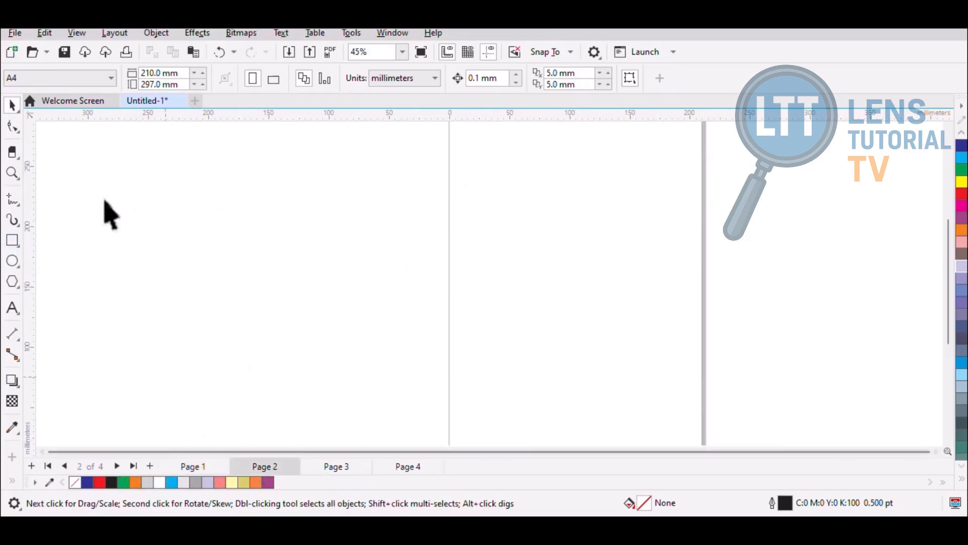
{"action": "left_click", "coordinate": [12, 240]}
{"action": "left_click_drag", "start_coordinate": [462, 159], "coordinate": [698, 349]}
{"action": "left_click", "coordinate": [12, 105]}
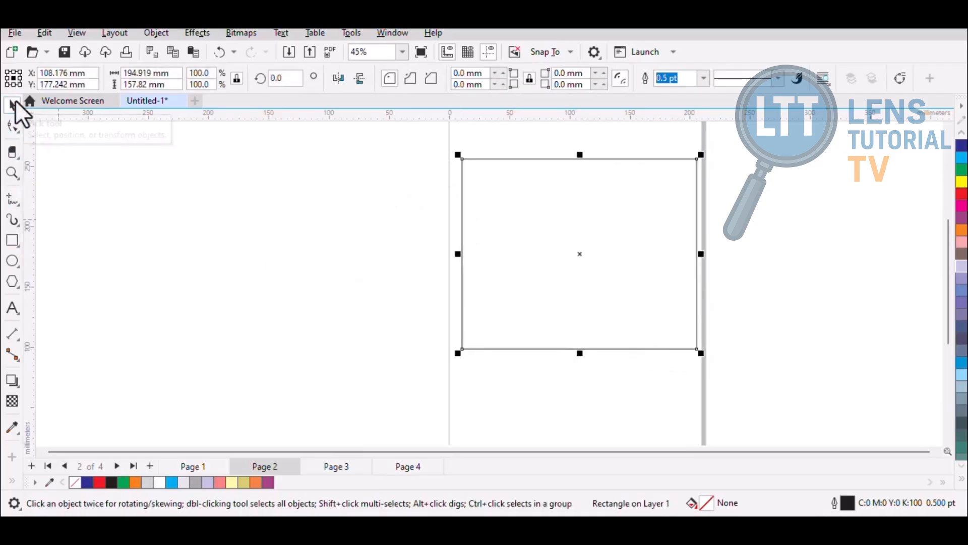
Fill the rectangle with the two-color brick pattern and apply it.
{"action": "key", "text": "F11"}
{"action": "left_click", "coordinate": [203, 80]}
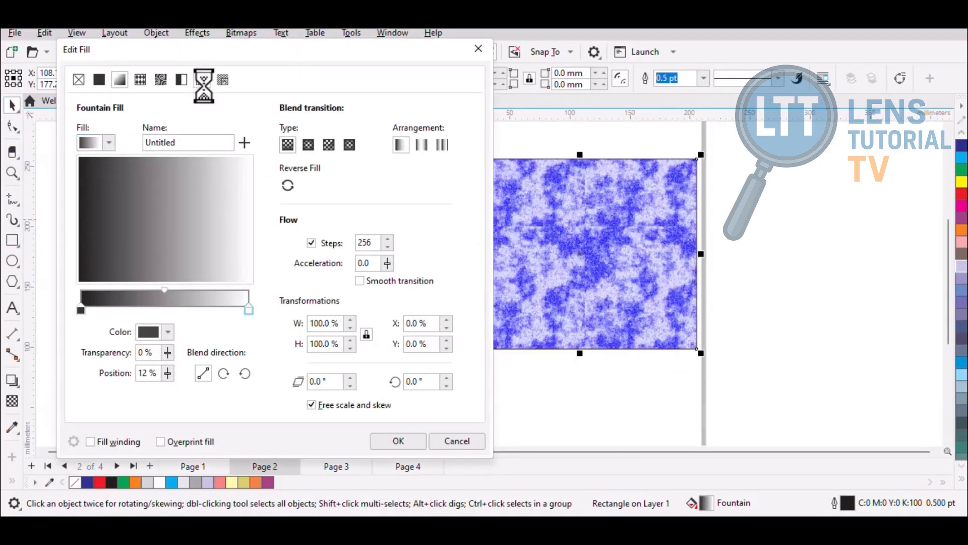
{"action": "left_click", "coordinate": [178, 77]}
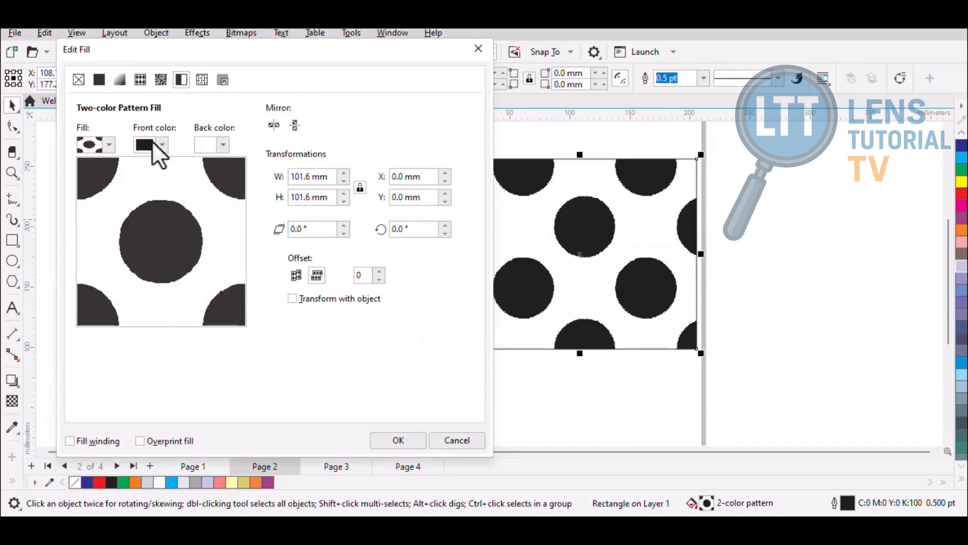
{"action": "left_click", "coordinate": [108, 145]}
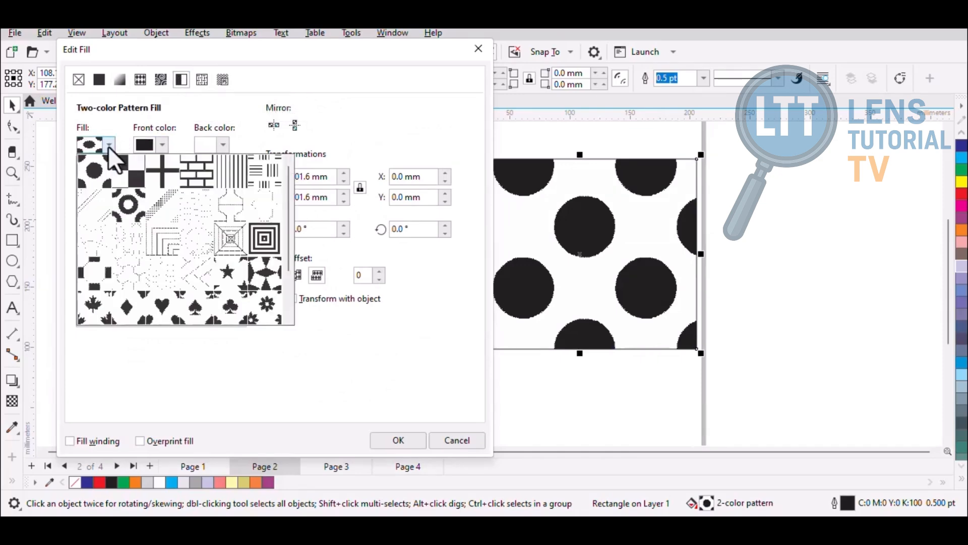
{"action": "left_click", "coordinate": [198, 164]}
{"action": "left_click", "coordinate": [404, 440]}
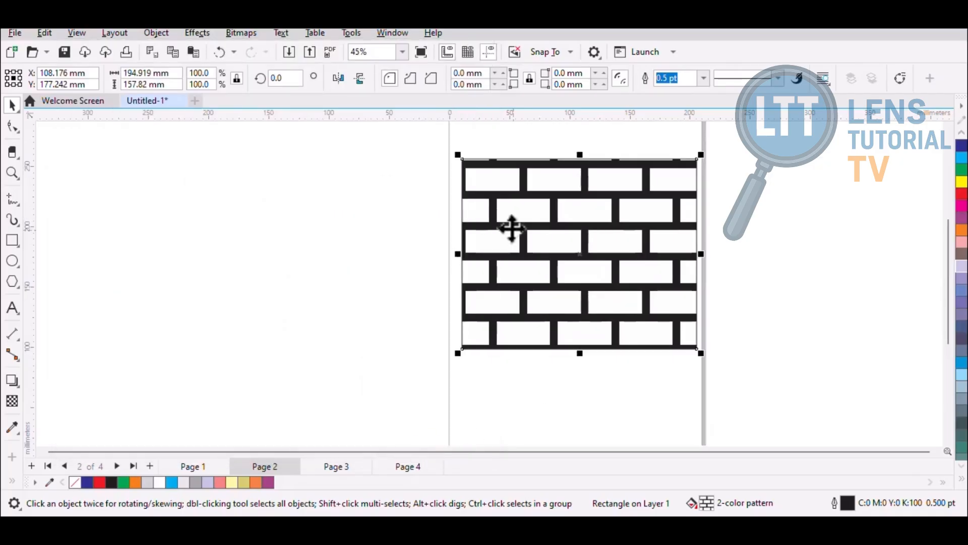
Replace the rectangle's fill with the two-color geometric pattern listed beside the star pattern, and apply it.
{"action": "key", "text": "F11"}
{"action": "left_click", "coordinate": [390, 92]}
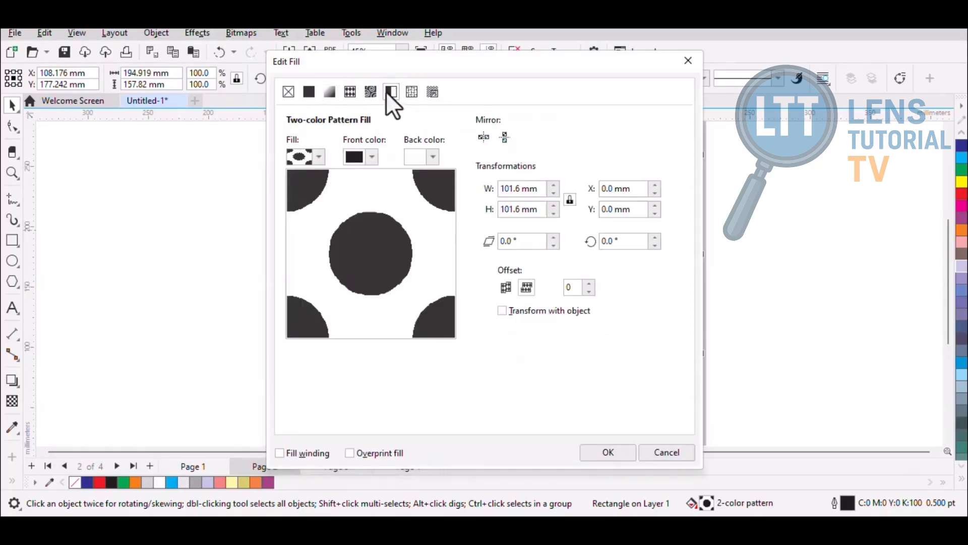
{"action": "left_click", "coordinate": [320, 155]}
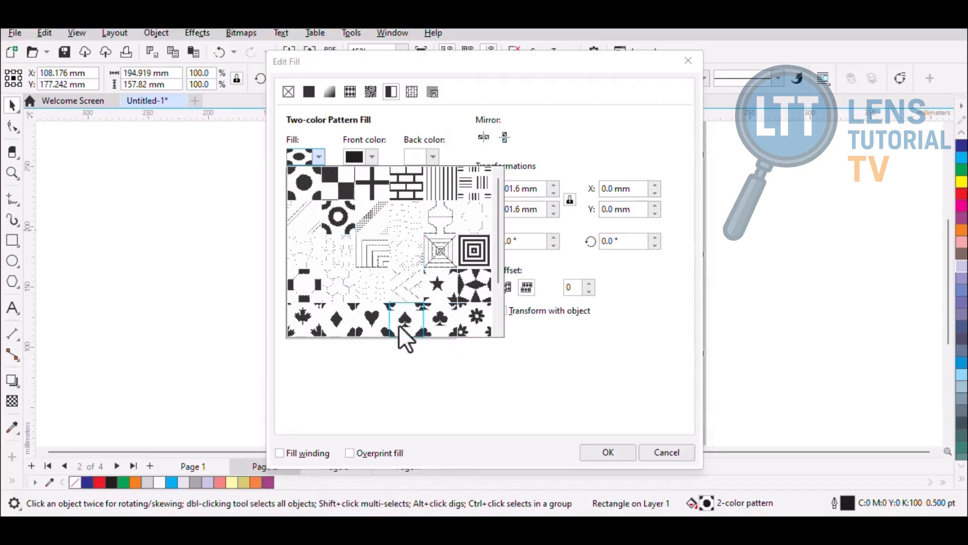
{"action": "scroll", "coordinate": [343, 320], "scroll_direction": "down", "scroll_amount": 2}
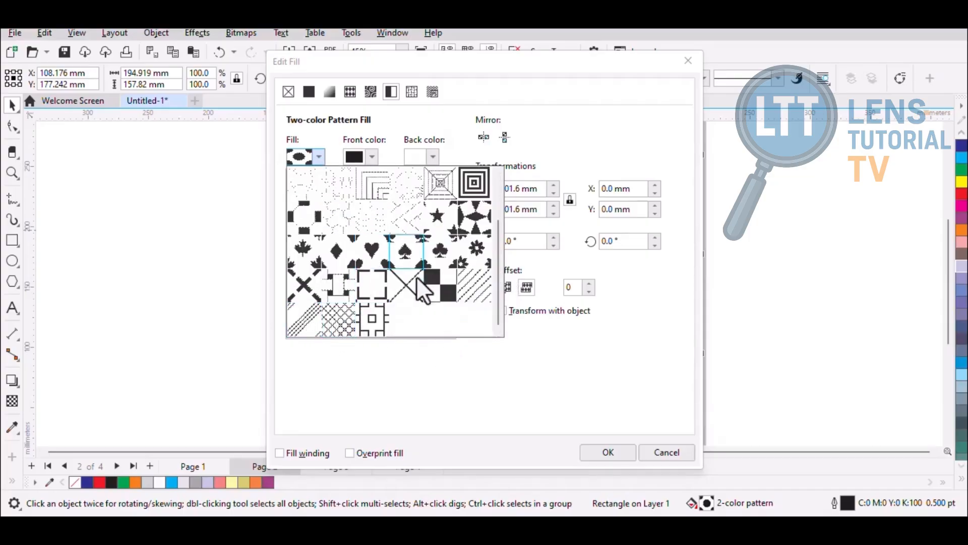
{"action": "left_click", "coordinate": [474, 219]}
{"action": "left_click", "coordinate": [600, 451]}
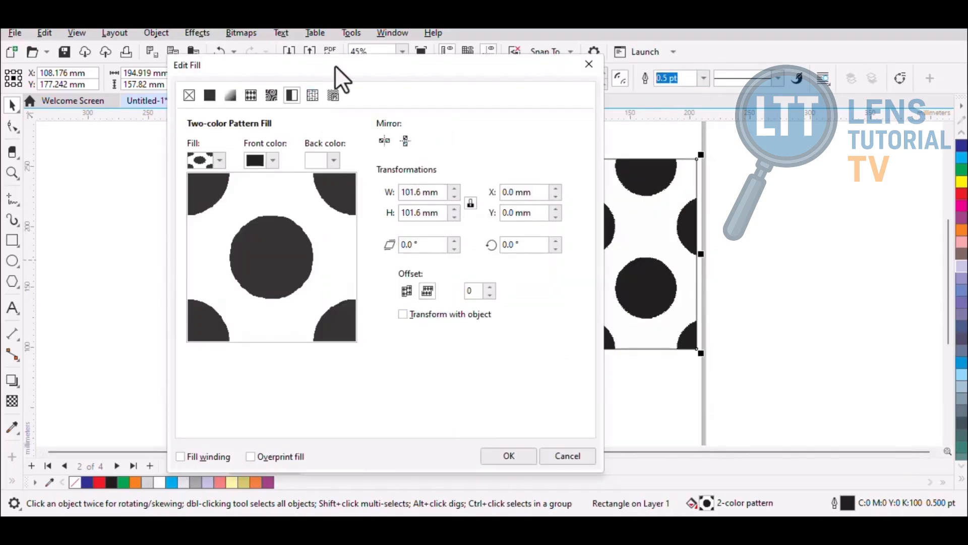
Set the front color of the rectangle's two-color dot pattern to green, C66 M0 Y100 K0.
{"action": "left_click_drag", "start_coordinate": [331, 71], "coordinate": [276, 65]}
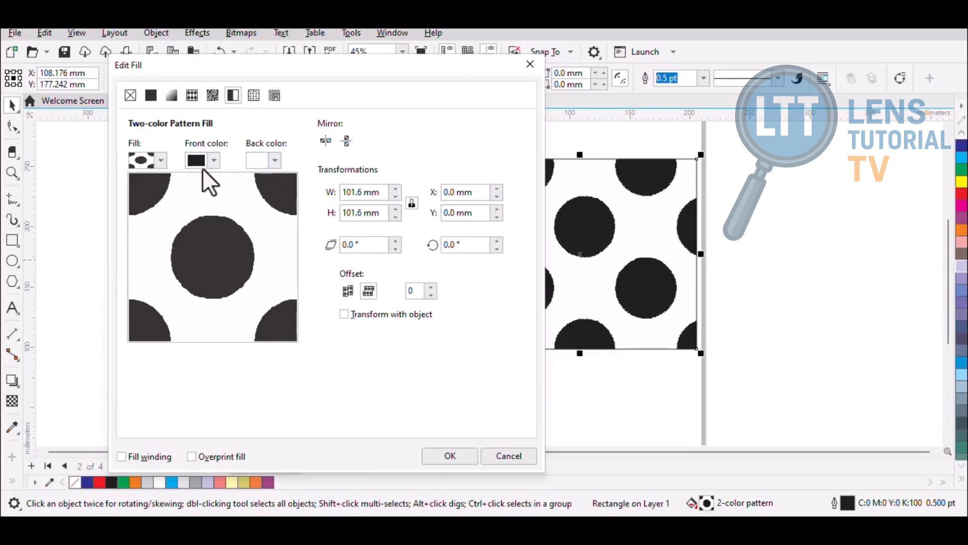
{"action": "left_click", "coordinate": [214, 160]}
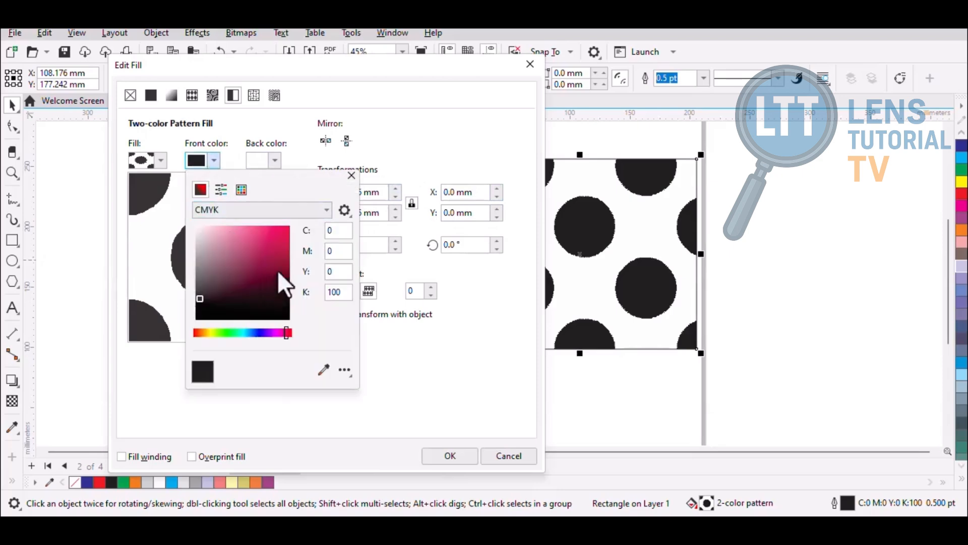
{"action": "left_click", "coordinate": [285, 230]}
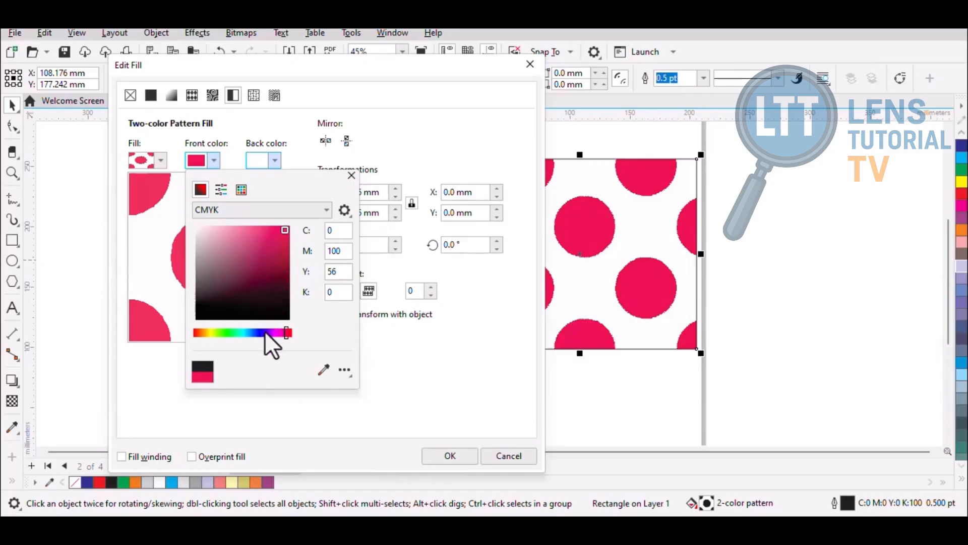
{"action": "left_click", "coordinate": [251, 333]}
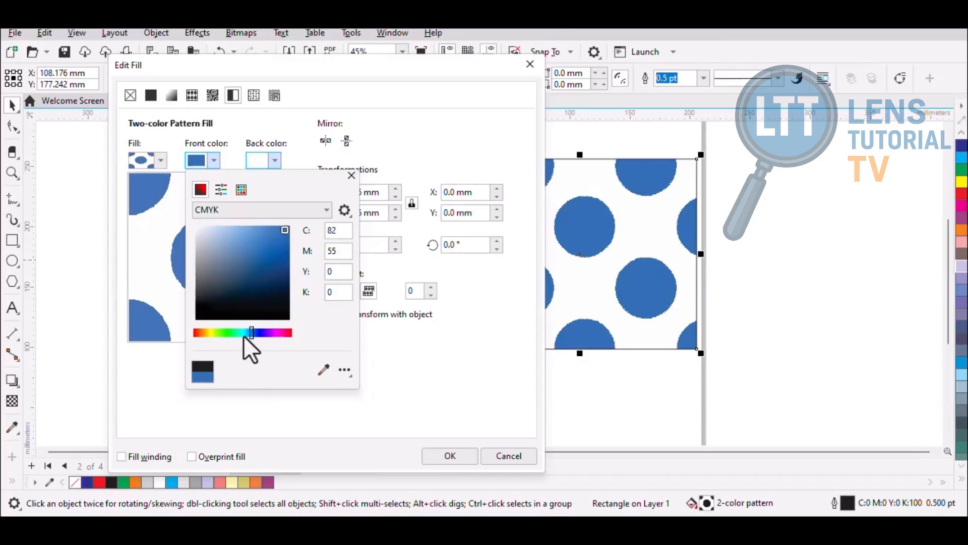
{"action": "left_click_drag", "start_coordinate": [240, 334], "coordinate": [230, 332]}
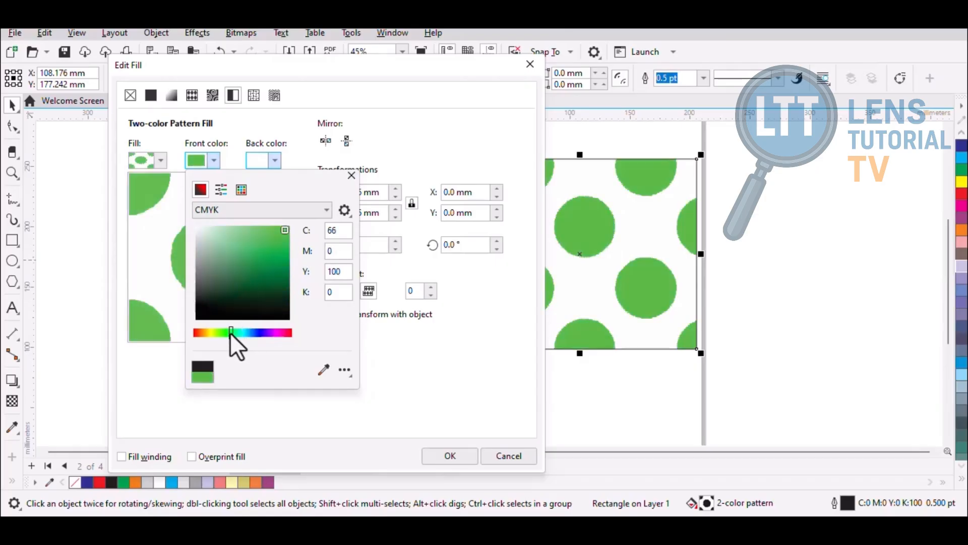
Examine the viewer, slider and palette modes of the dot pattern's back color picker.
{"action": "left_click", "coordinate": [271, 161]}
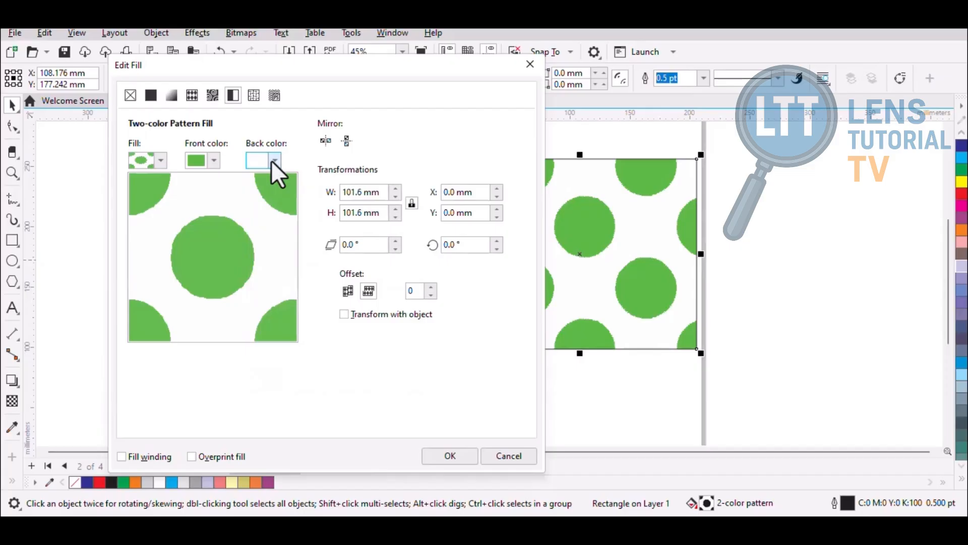
{"action": "left_click", "coordinate": [272, 161]}
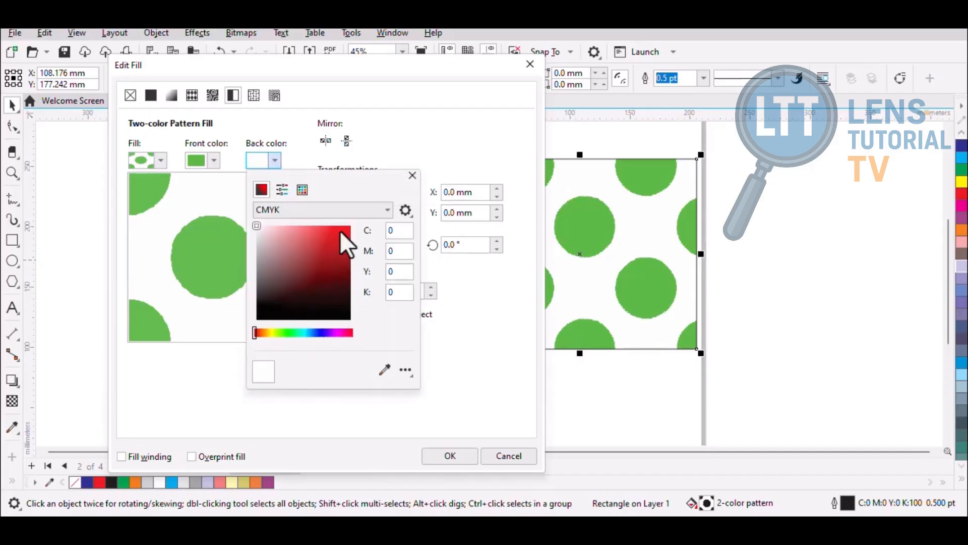
{"action": "left_click", "coordinate": [302, 190]}
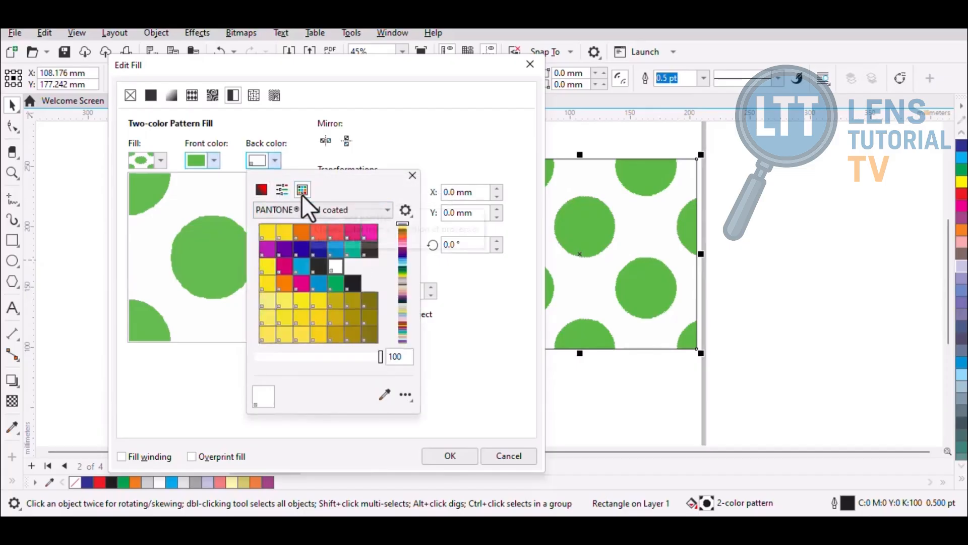
{"action": "left_click", "coordinate": [282, 190]}
{"action": "left_click", "coordinate": [260, 190]}
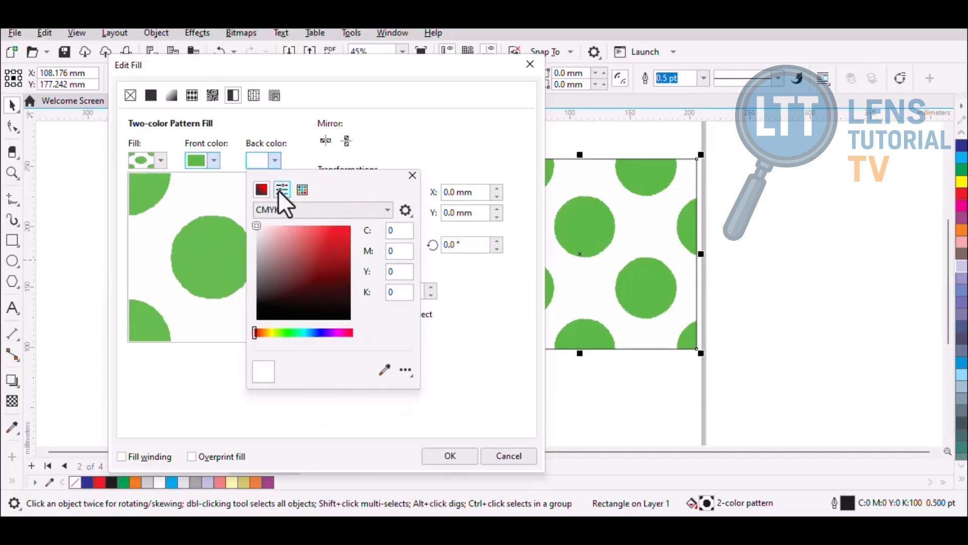
{"action": "left_click", "coordinate": [278, 190]}
{"action": "left_click", "coordinate": [302, 189]}
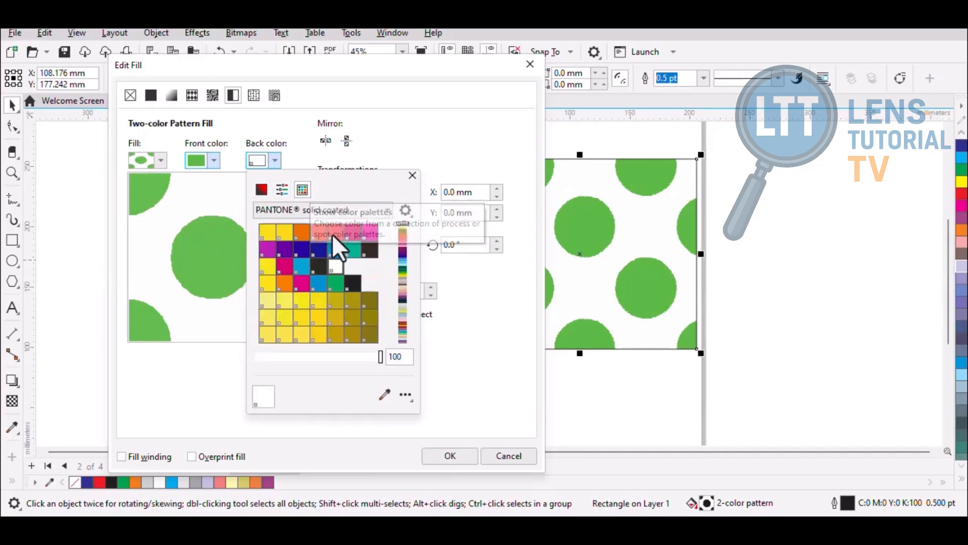
{"action": "left_click", "coordinate": [262, 189]}
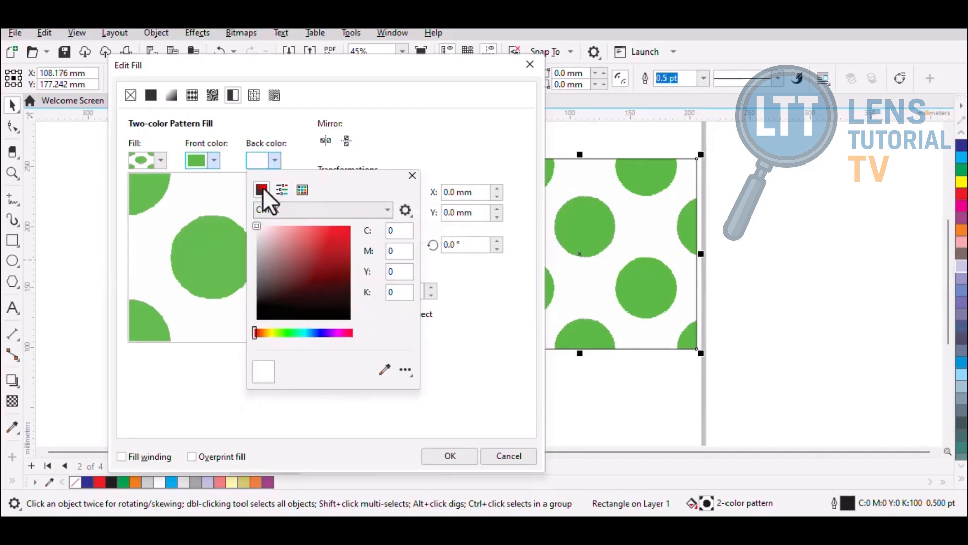
Set the dot pattern's back color to light green, C34 M0 Y58 K0.
{"action": "left_click", "coordinate": [283, 332]}
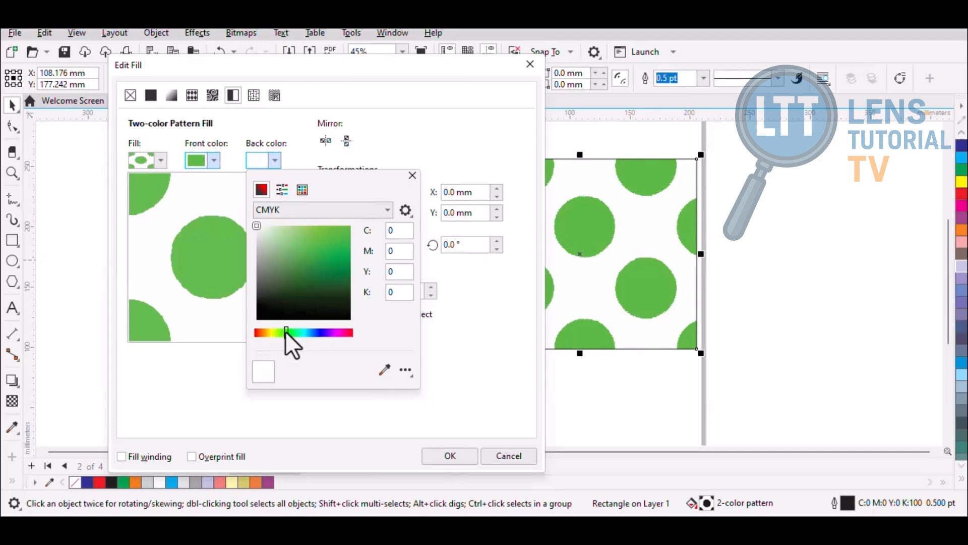
{"action": "left_click_drag", "start_coordinate": [286, 330], "coordinate": [284, 331]}
{"action": "left_click_drag", "start_coordinate": [341, 236], "coordinate": [293, 226]}
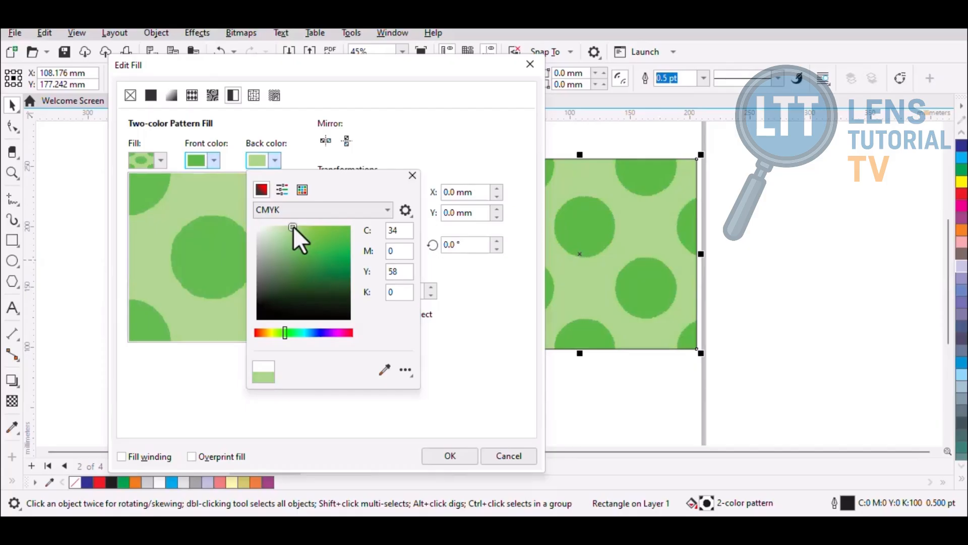
{"action": "left_click", "coordinate": [244, 232]}
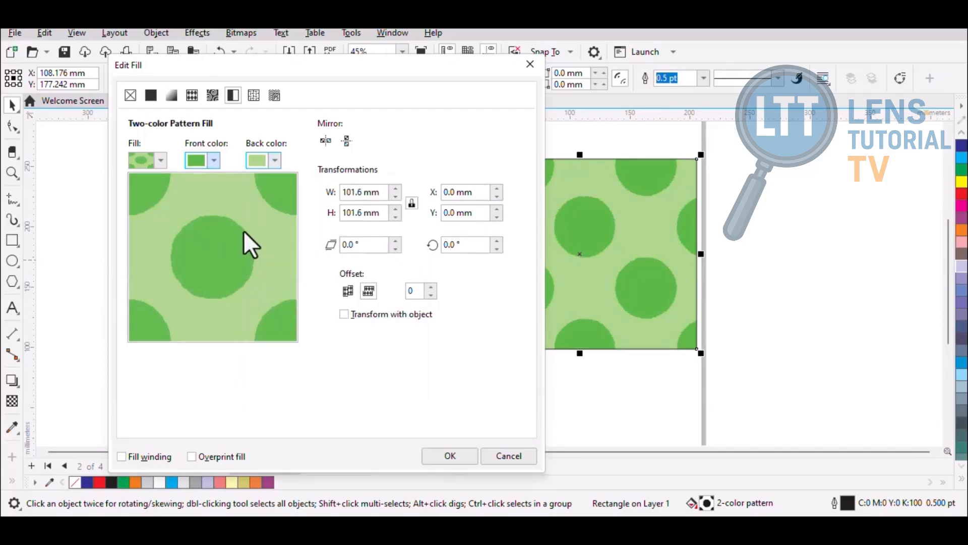
Change the dots' front color to a darker green and apply the pattern fill to the rectangle.
{"action": "left_click", "coordinate": [213, 160]}
{"action": "left_click", "coordinate": [276, 241]}
{"action": "left_click", "coordinate": [379, 278]}
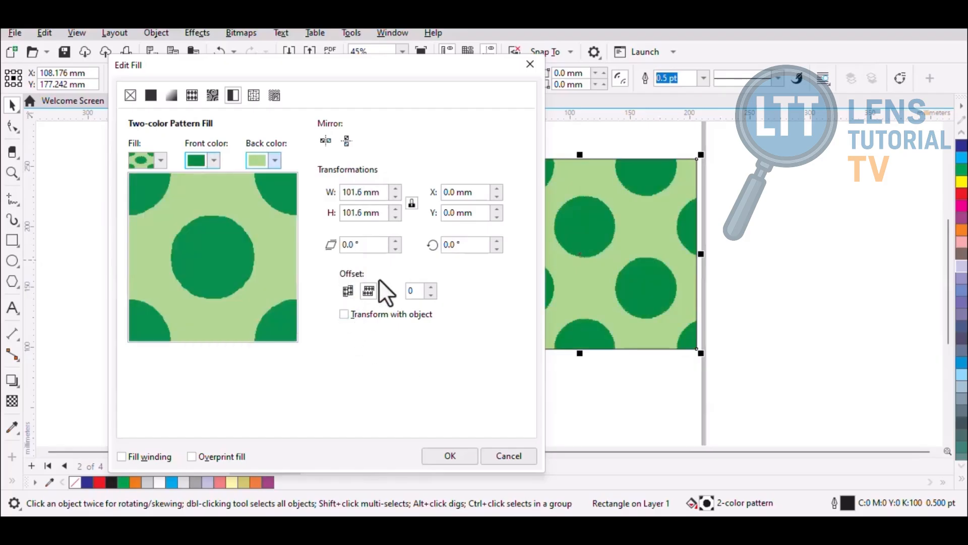
{"action": "key", "text": "Return"}
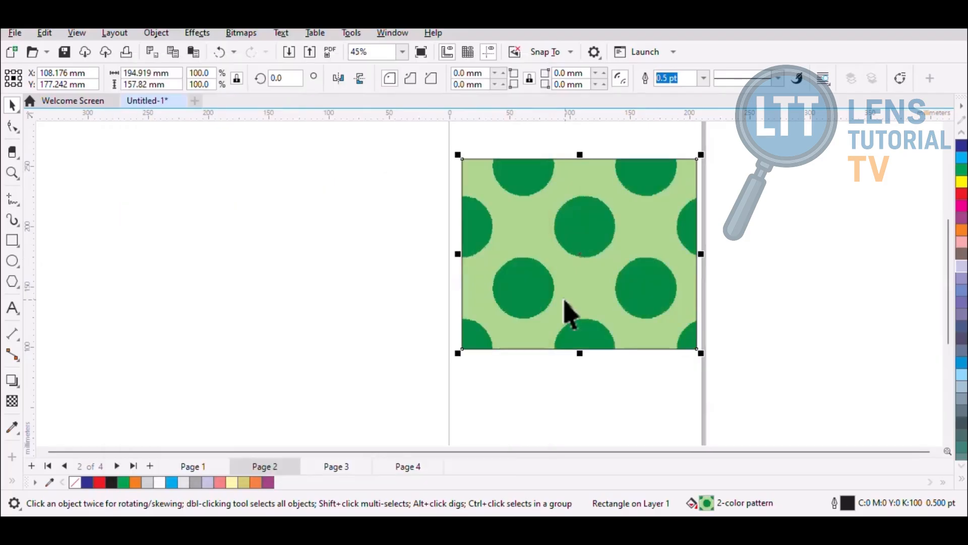
Switch the rectangle to a texture fill and choose the Purple haze texture from the Samples library.
{"action": "key", "text": "F11"}
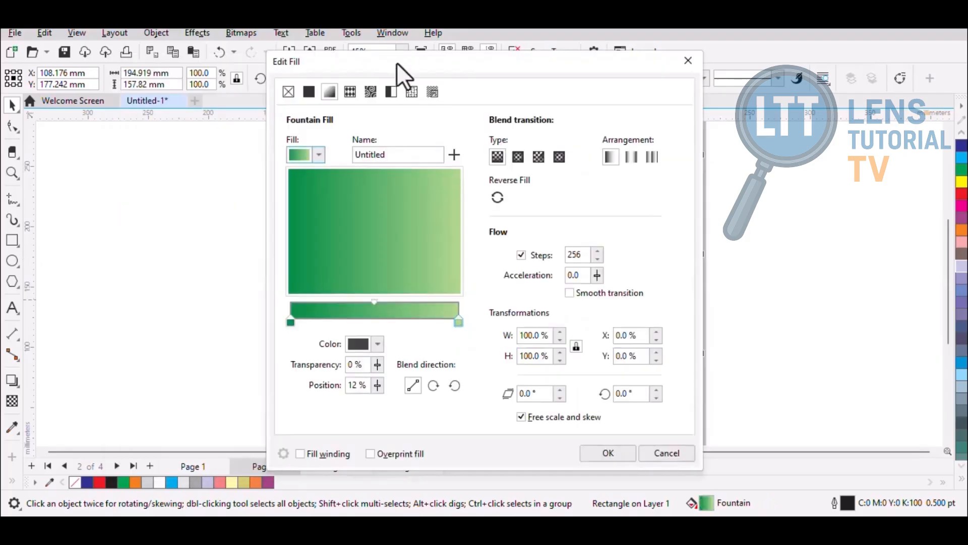
{"action": "left_click", "coordinate": [411, 92]}
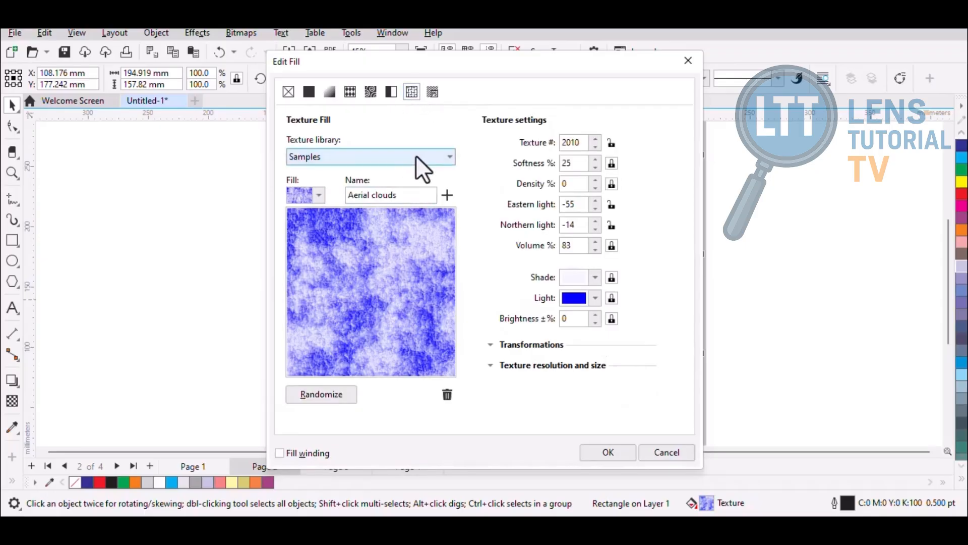
{"action": "left_click", "coordinate": [320, 195]}
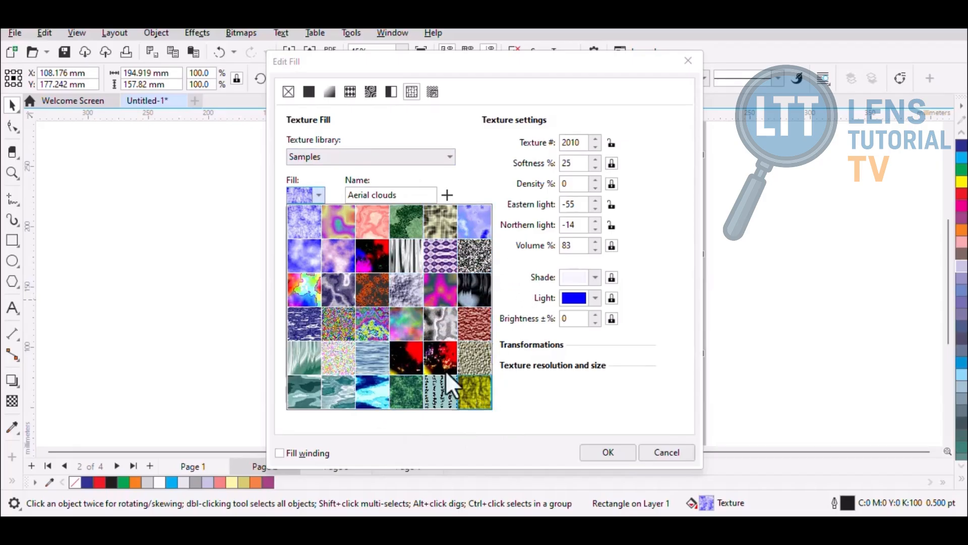
{"action": "left_click", "coordinate": [410, 319]}
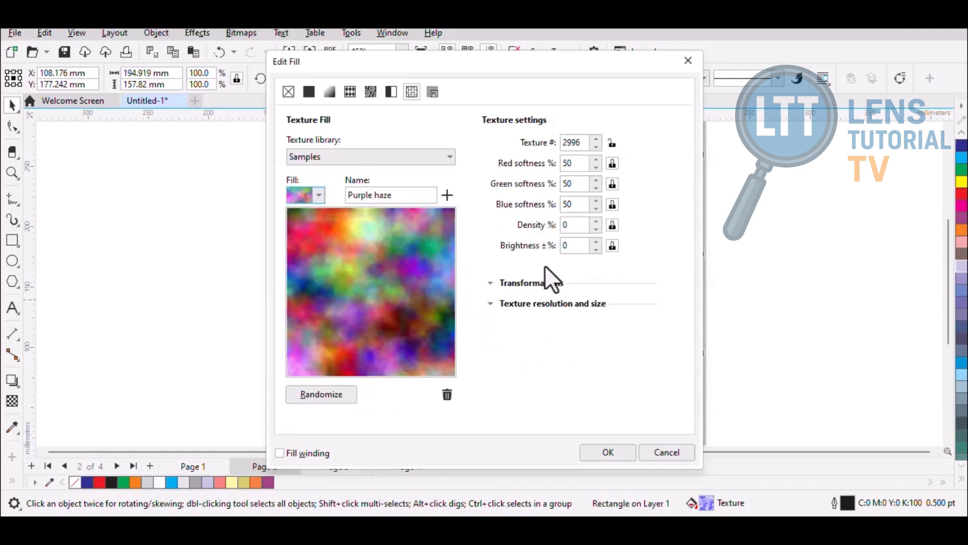
Raise the Purple haze texture's Green softness to 55%, and lower it to 51%.
{"action": "left_click", "coordinate": [594, 181]}
{"action": "left_click", "coordinate": [594, 180]}
{"action": "left_click", "coordinate": [594, 180]}
{"action": "left_click", "coordinate": [594, 180]}
{"action": "left_click", "coordinate": [594, 180]}
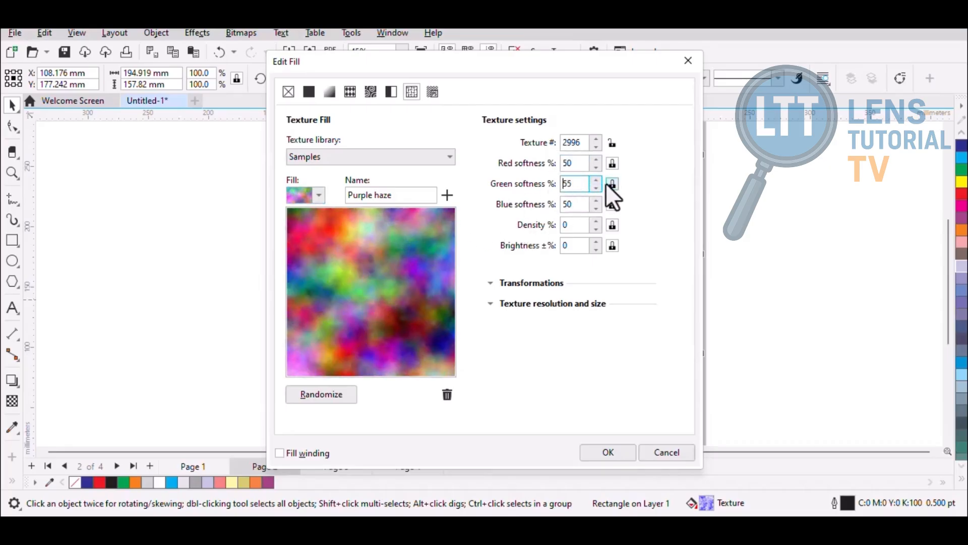
{"action": "left_click", "coordinate": [595, 189]}
{"action": "left_click", "coordinate": [596, 188]}
{"action": "left_click", "coordinate": [596, 188]}
{"action": "left_click", "coordinate": [595, 188]}
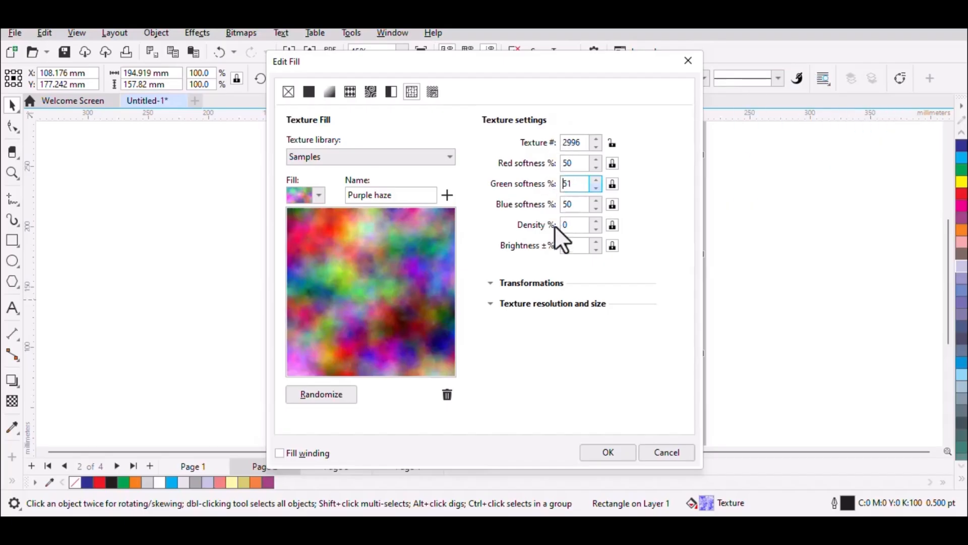
Switch to the Samples 5 texture library and look through its available textures.
{"action": "left_click", "coordinate": [416, 156]}
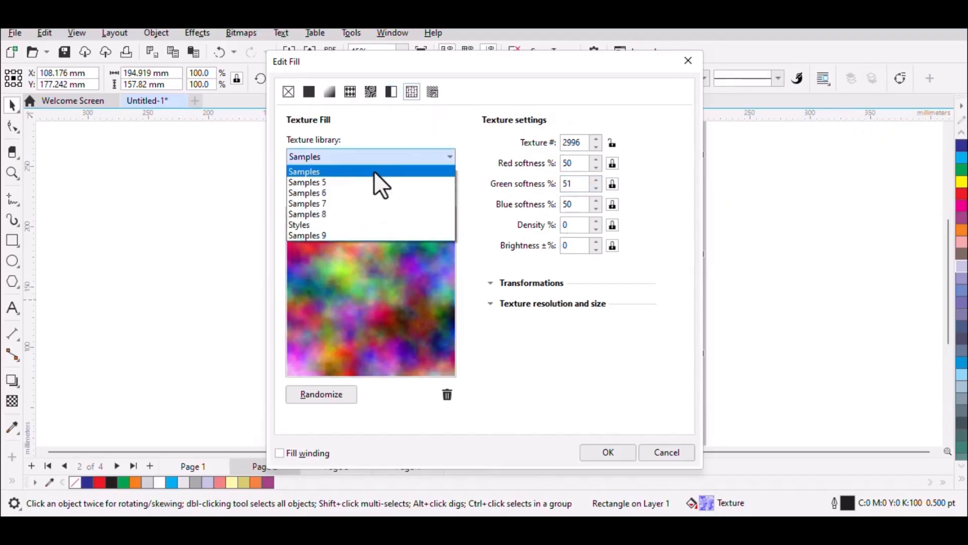
{"action": "left_click", "coordinate": [374, 183]}
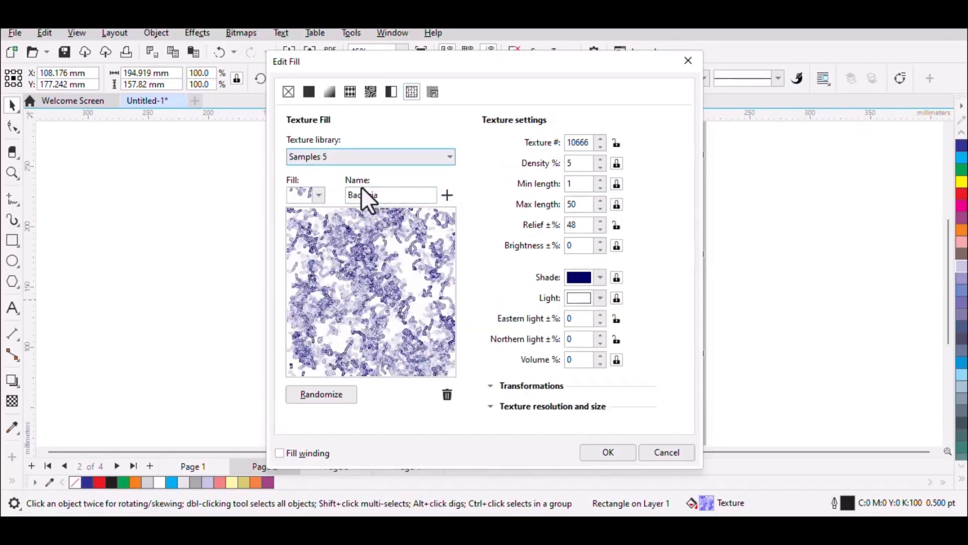
{"action": "left_click", "coordinate": [322, 195]}
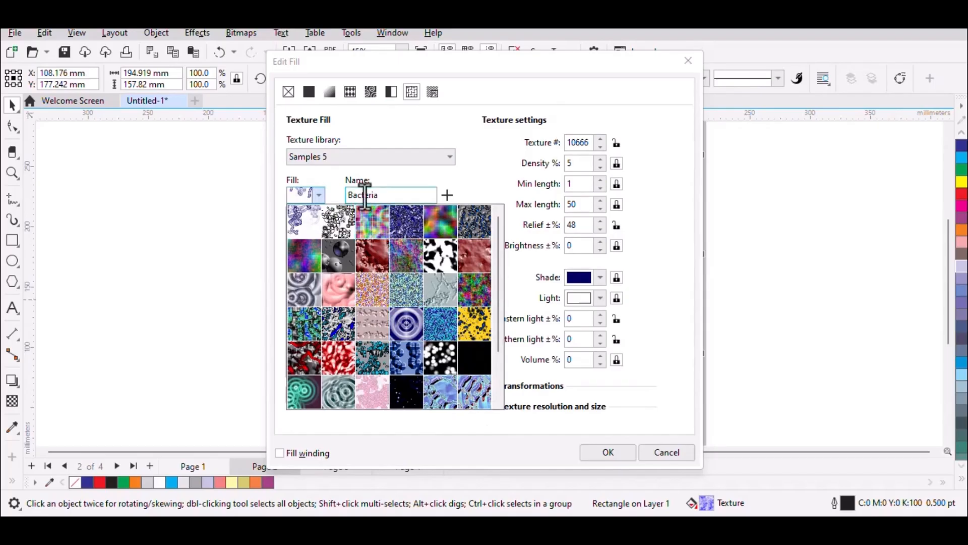
Switch the texture library to Samples 6 and choose the Exhaust fumes texture.
{"action": "left_click", "coordinate": [372, 164]}
{"action": "left_click", "coordinate": [373, 161]}
{"action": "left_click", "coordinate": [352, 191]}
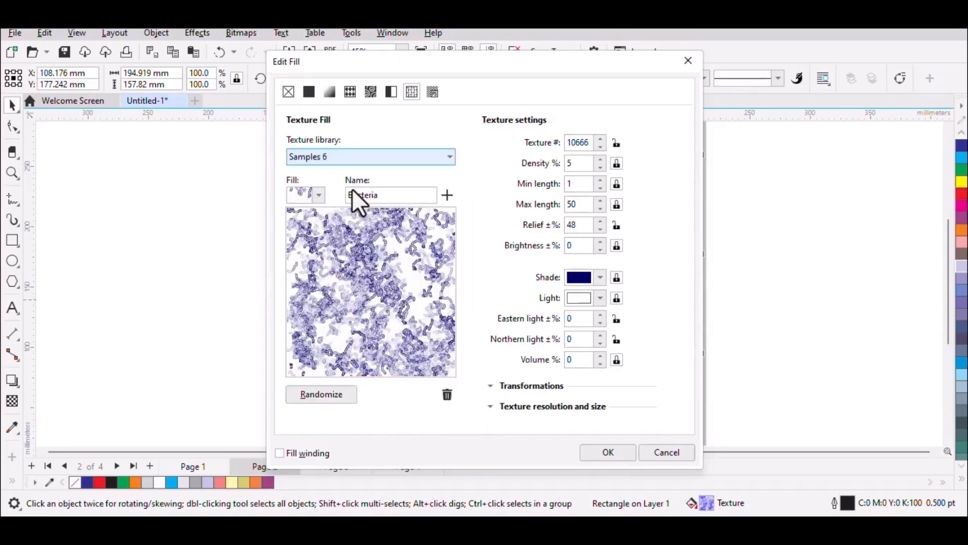
{"action": "left_click", "coordinate": [442, 318]}
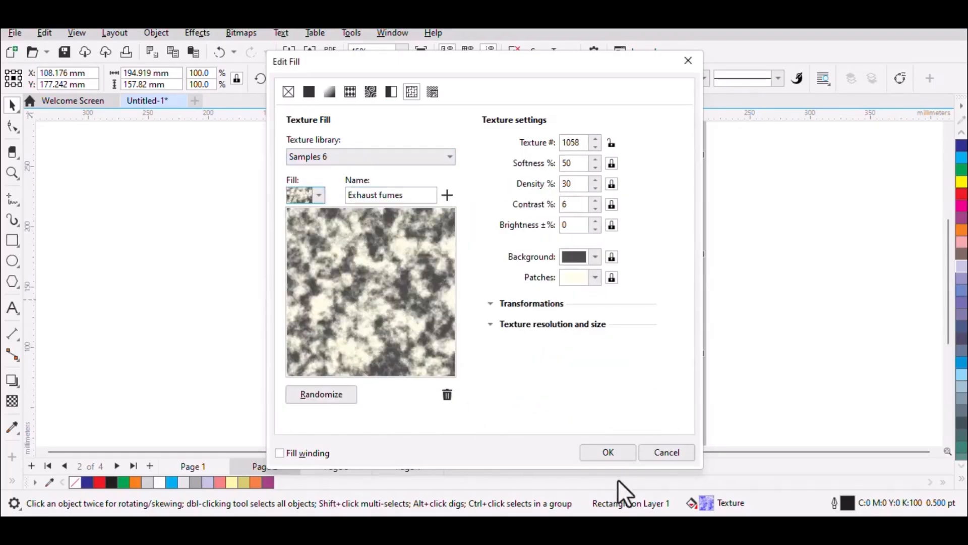
Recolour the Exhaust fumes background, trying blue and green before setting red, and apply the texture fill to the rectangle.
{"action": "left_click", "coordinate": [595, 257]}
{"action": "left_click", "coordinate": [644, 329]}
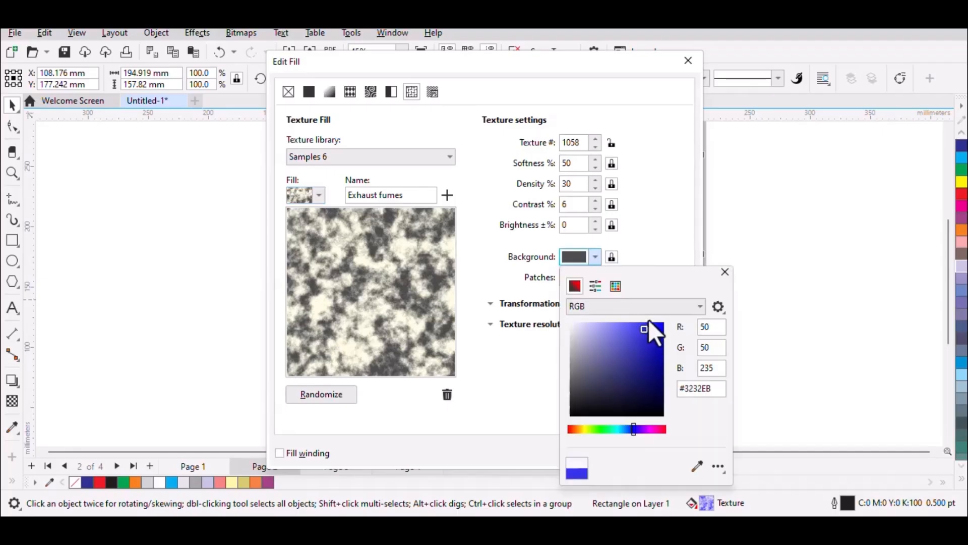
{"action": "left_click", "coordinate": [655, 258]}
{"action": "left_click", "coordinate": [596, 257]}
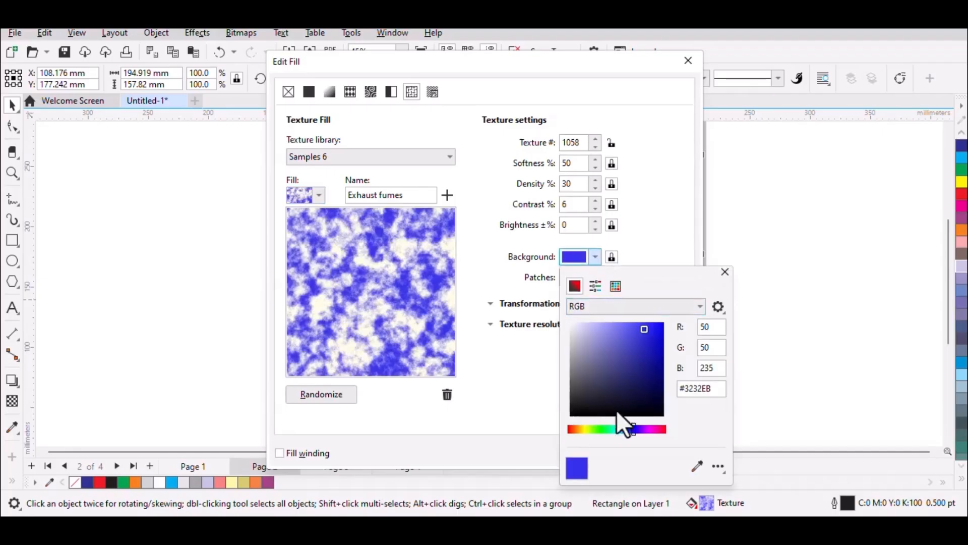
{"action": "left_click", "coordinate": [602, 429]}
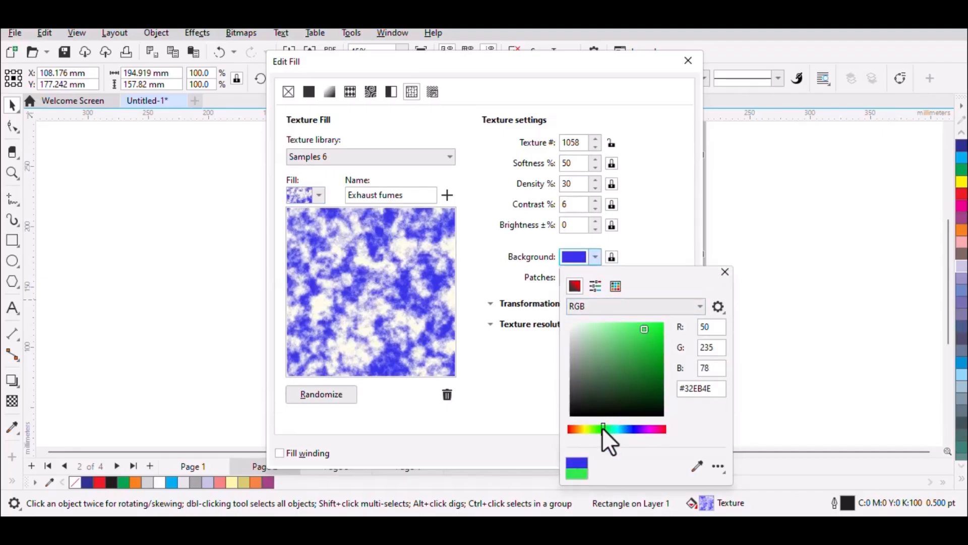
{"action": "left_click", "coordinate": [568, 428]}
{"action": "left_click", "coordinate": [608, 452]}
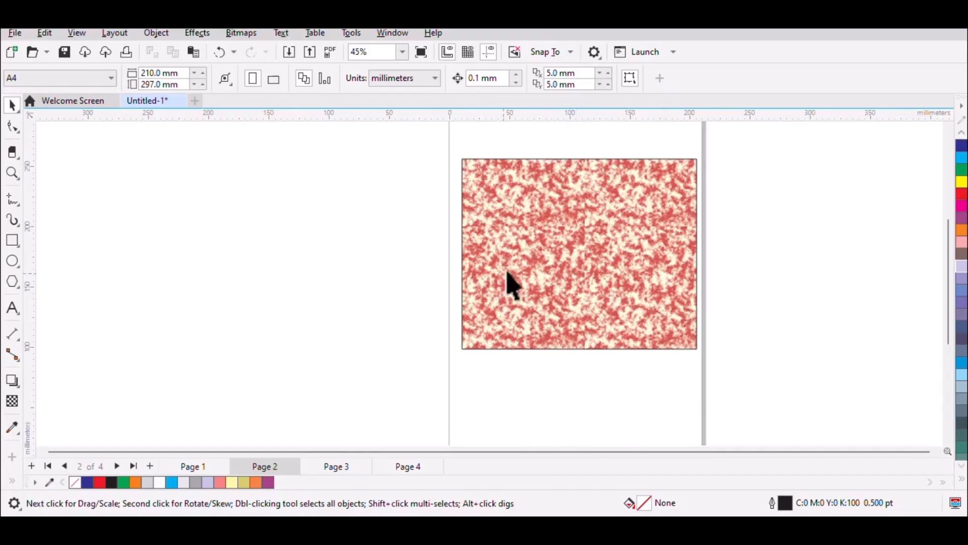
Give the textured rectangle a 10 pt outline with a dashed line style.
{"action": "left_click", "coordinate": [506, 270]}
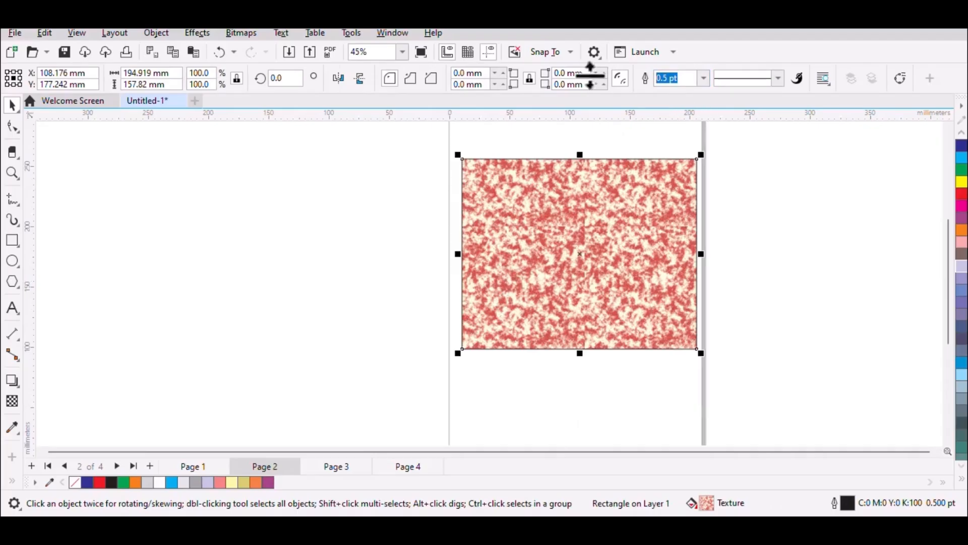
{"action": "left_click", "coordinate": [704, 77]}
{"action": "left_click", "coordinate": [671, 192]}
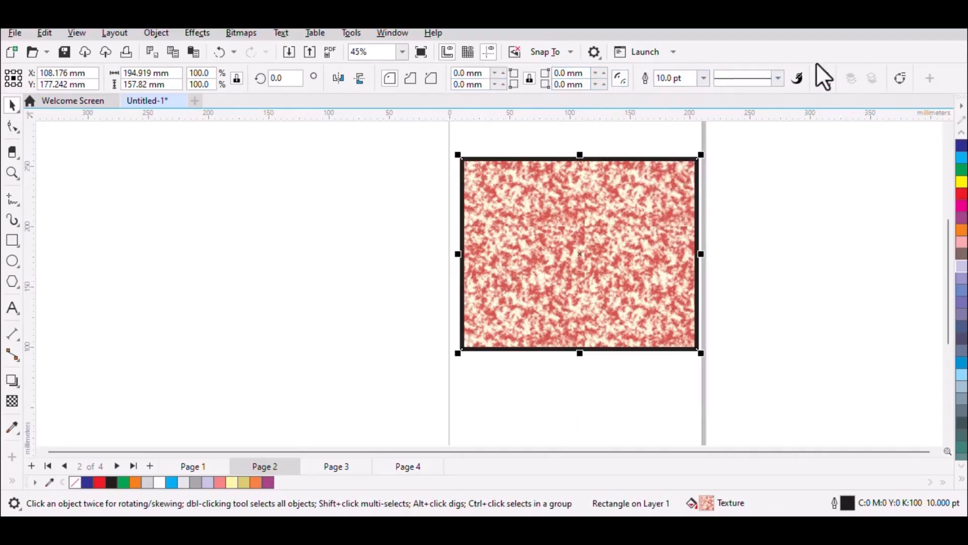
{"action": "left_click", "coordinate": [779, 76]}
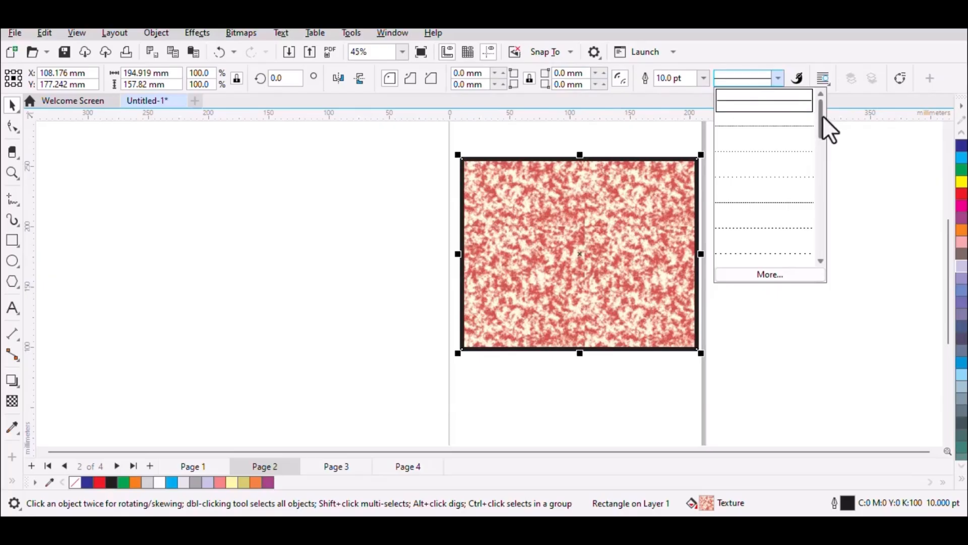
{"action": "left_click_drag", "start_coordinate": [822, 116], "coordinate": [822, 208]}
{"action": "left_click", "coordinate": [777, 144]}
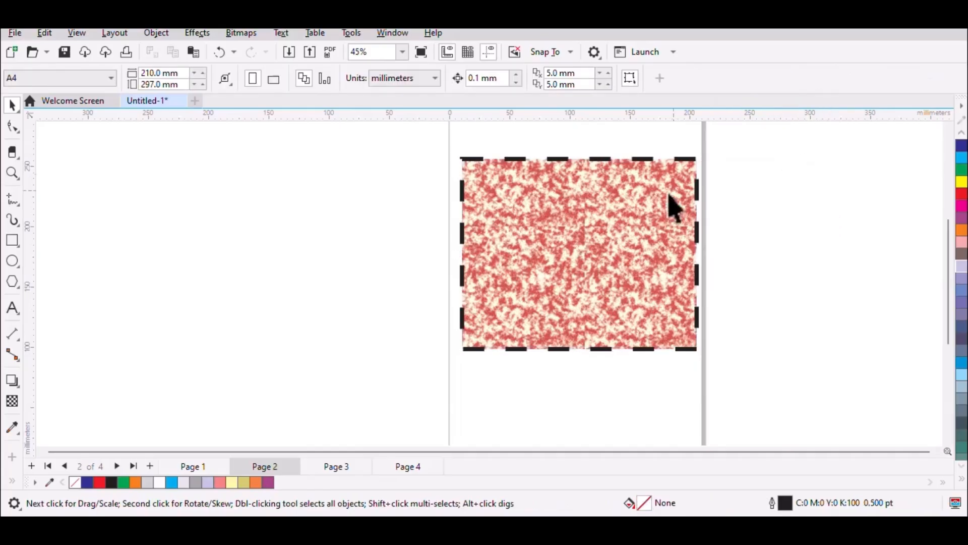
Colour the rectangle's dashed outline blue (C:100 M:100 Y:0 K:0).
{"action": "left_click", "coordinate": [661, 209]}
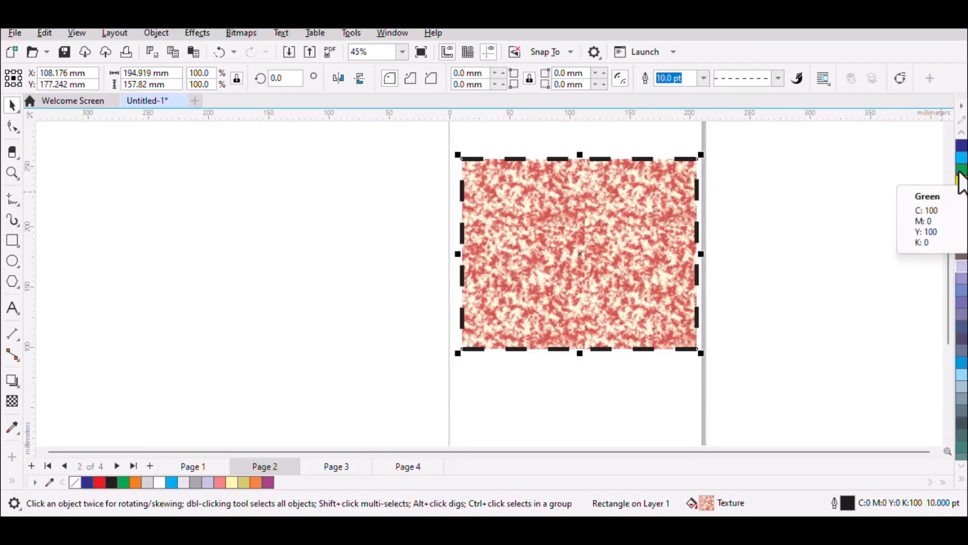
{"action": "right_click", "coordinate": [961, 181]}
{"action": "right_click", "coordinate": [962, 146]}
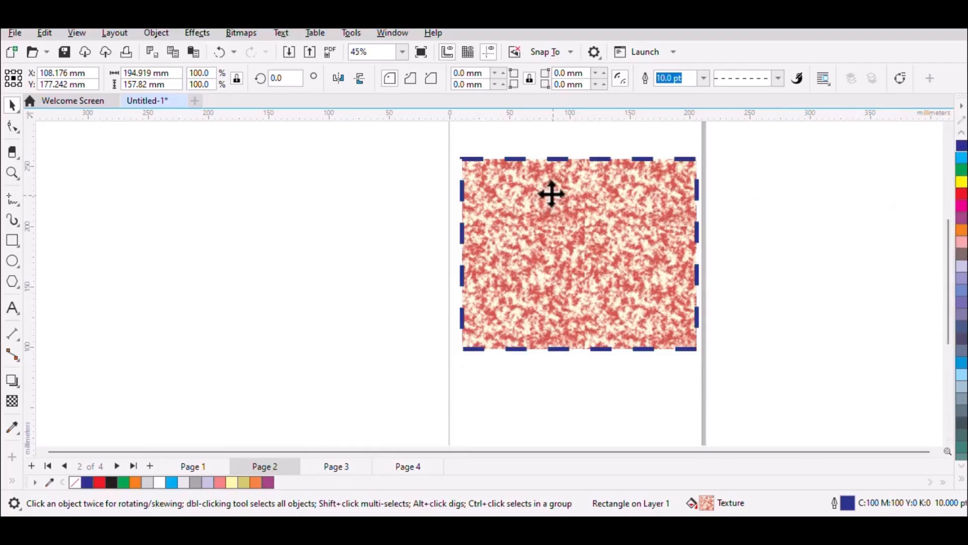
Open the Outline Pen settings of the rectangle to view them, and close them without changes.
{"action": "left_click", "coordinate": [552, 194]}
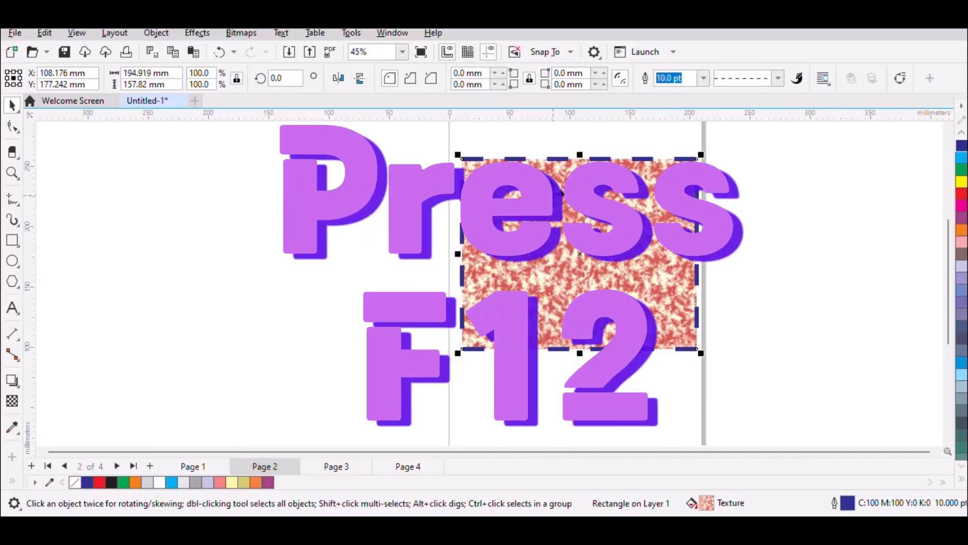
{"action": "key", "text": "F12"}
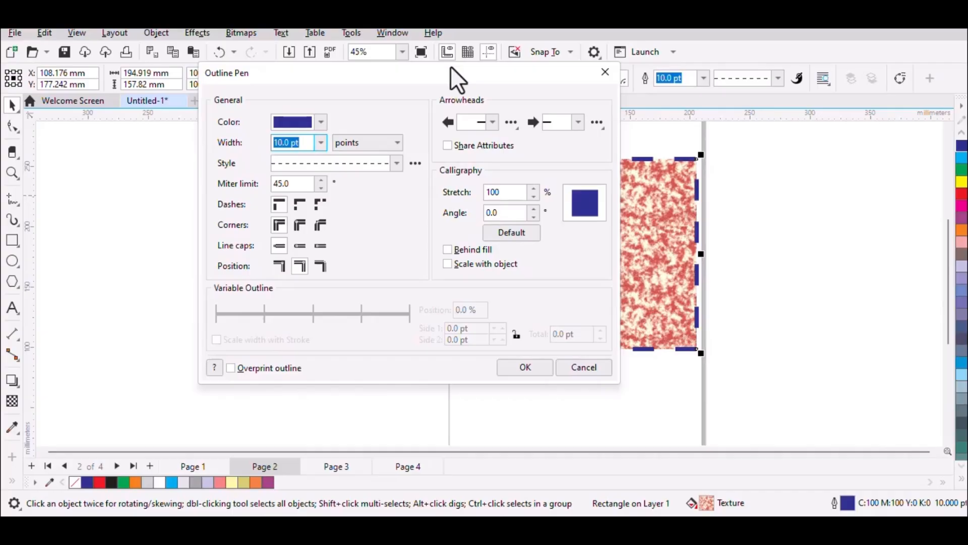
{"action": "left_click", "coordinate": [605, 71]}
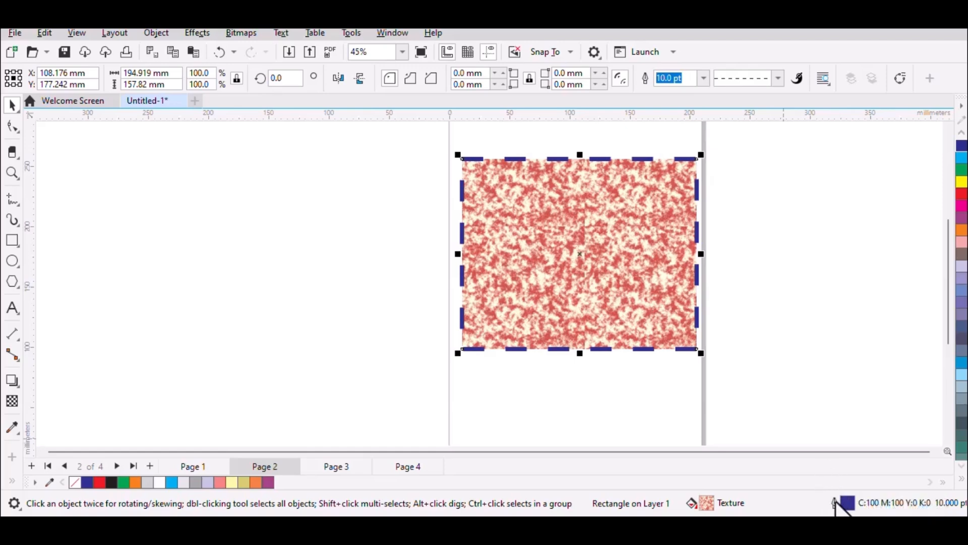
Set the rectangle's outline colour to red and its width to 8 pt in the Outline Pen settings.
{"action": "double_click", "coordinate": [840, 504]}
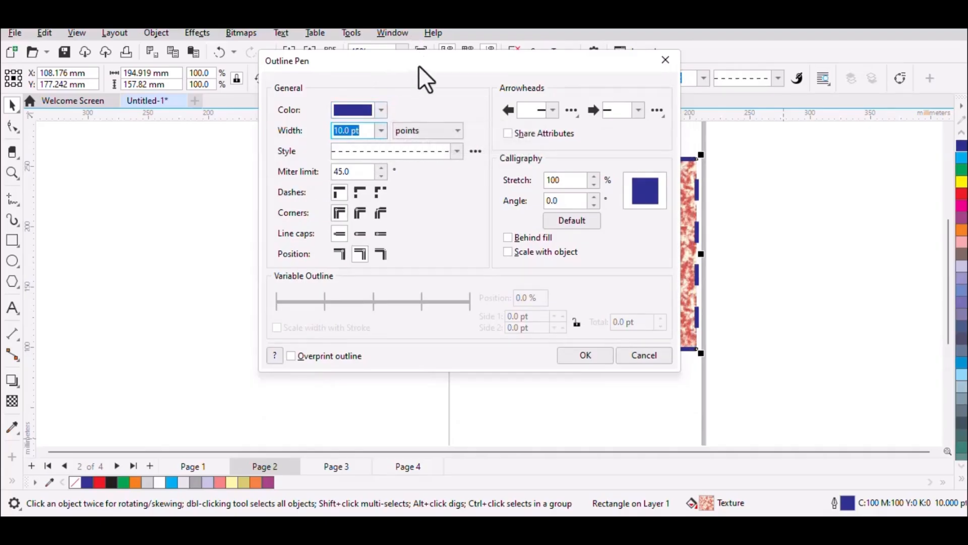
{"action": "left_click_drag", "start_coordinate": [418, 66], "coordinate": [193, 76]}
{"action": "left_click", "coordinate": [155, 121]}
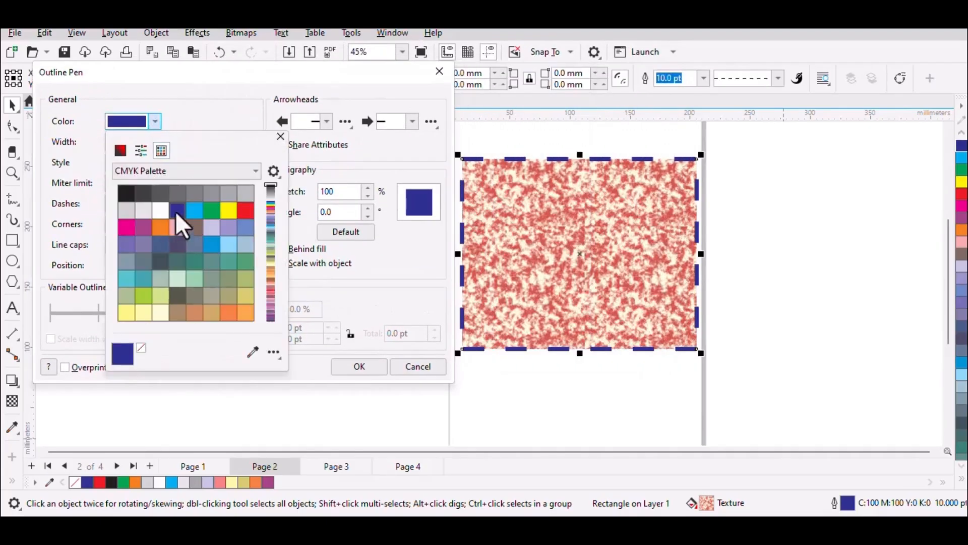
{"action": "left_click", "coordinate": [243, 209]}
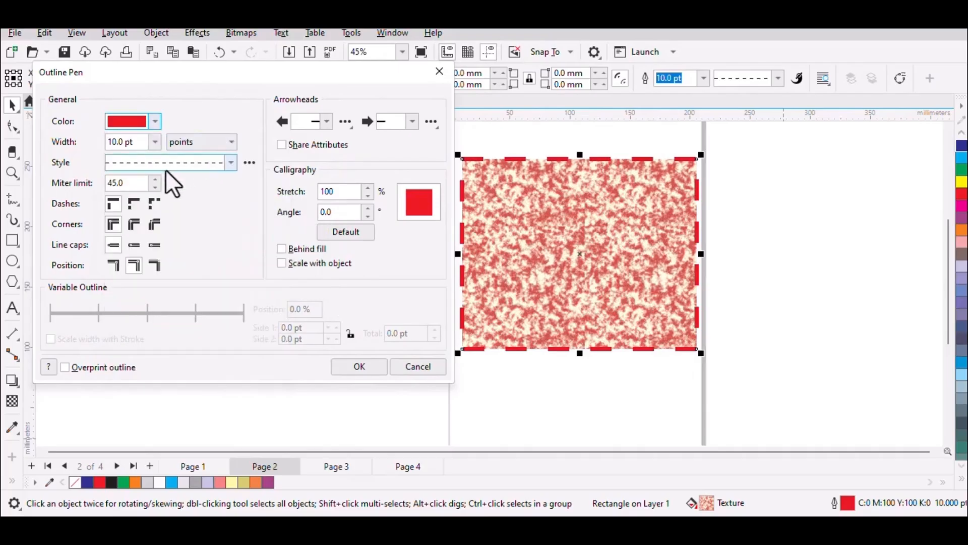
{"action": "left_click", "coordinate": [155, 142]}
{"action": "left_click", "coordinate": [146, 258]}
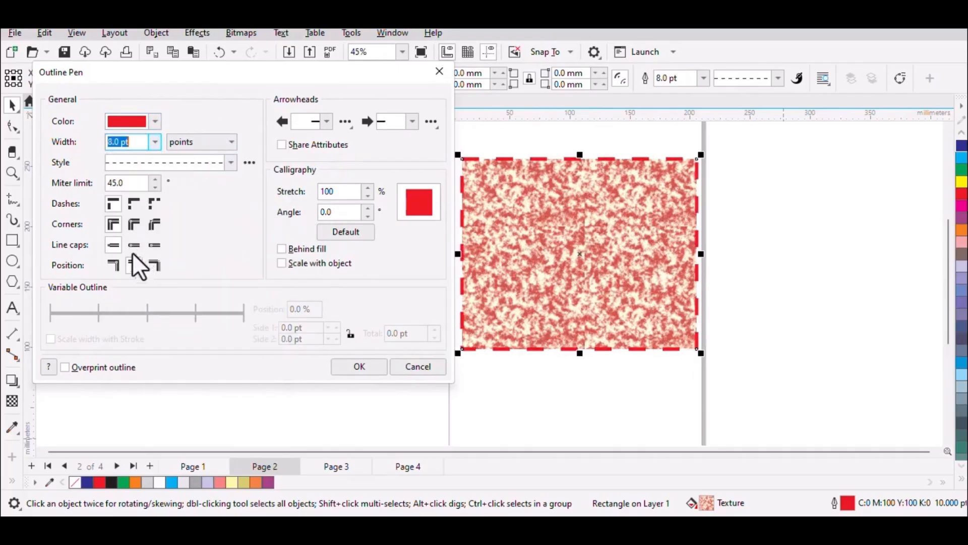
Look through the available width units, keep points, and change the outline style to a solid line.
{"action": "left_click", "coordinate": [231, 141]}
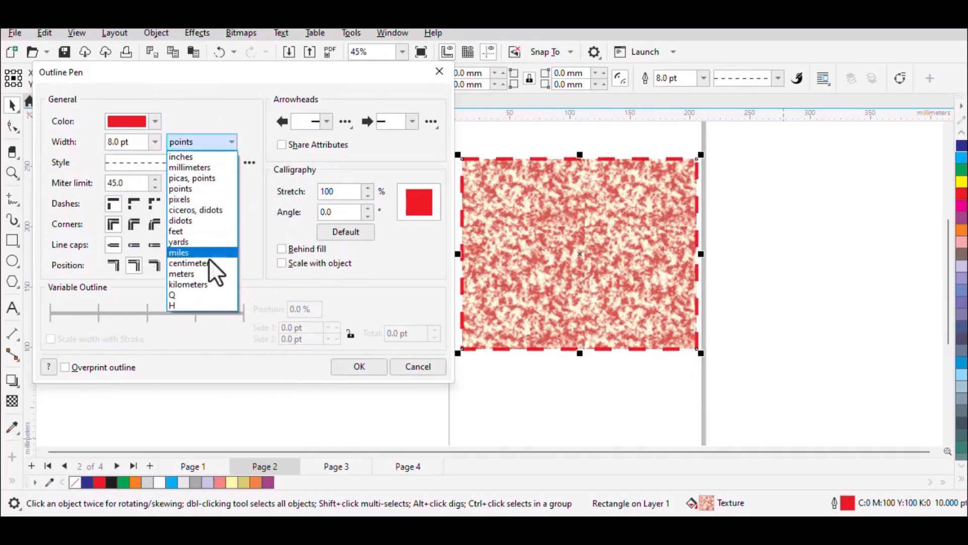
{"action": "left_click", "coordinate": [216, 139]}
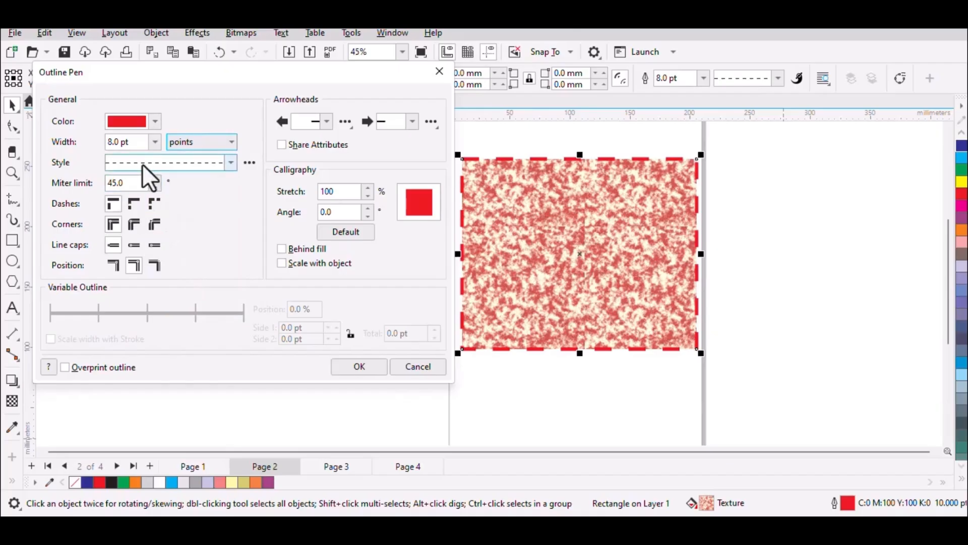
{"action": "left_click", "coordinate": [142, 164]}
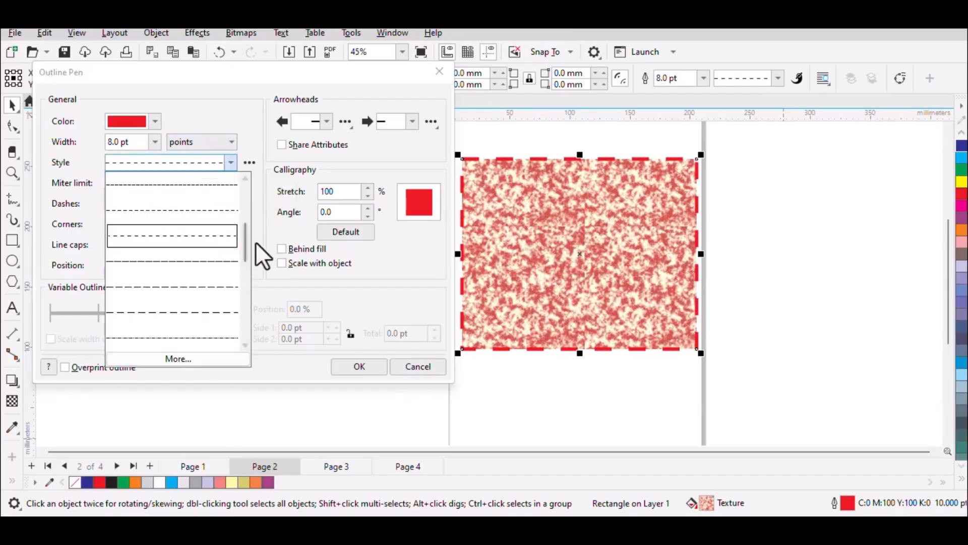
{"action": "scroll", "coordinate": [239, 237], "scroll_direction": "up", "scroll_amount": 3}
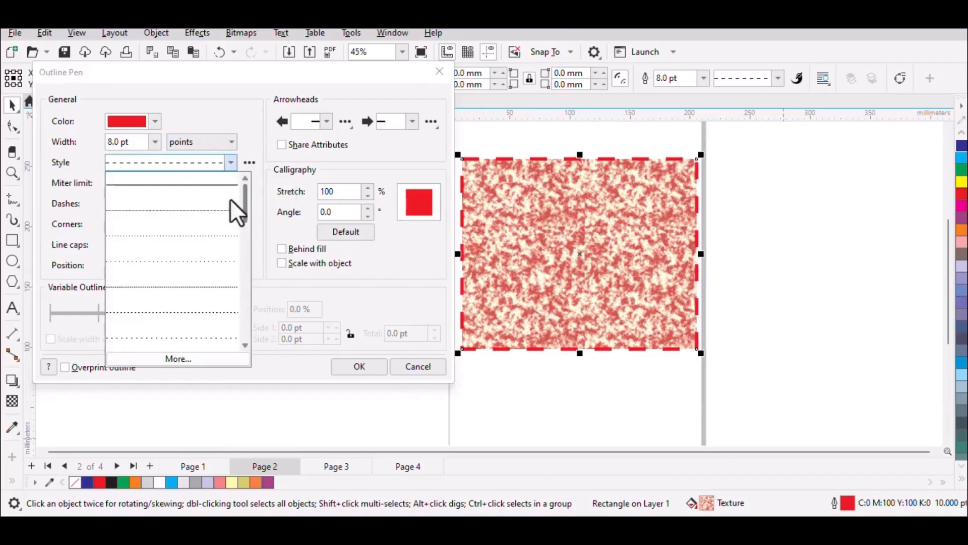
{"action": "left_click", "coordinate": [205, 188]}
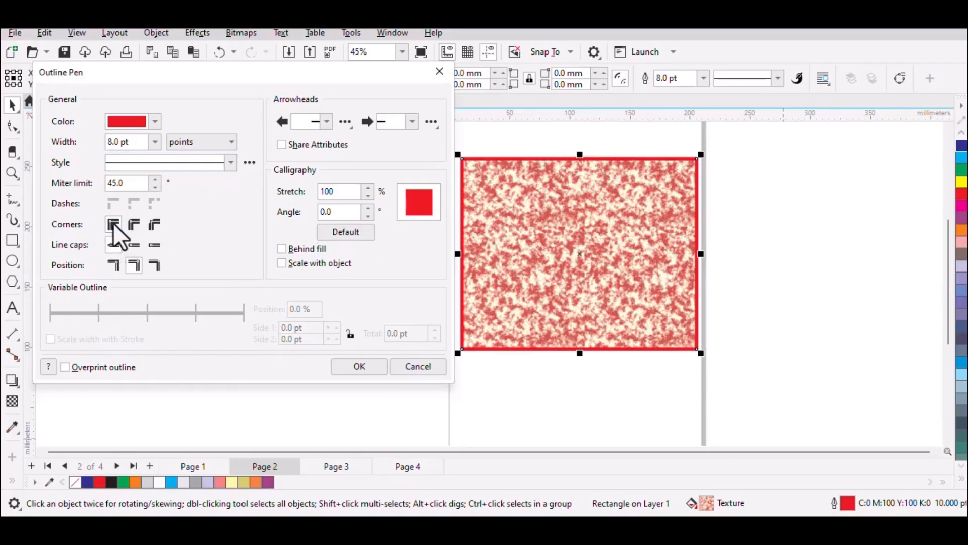
Try the outline's corner and position options, and choose beveled corners with the outline placed outside the rectangle.
{"action": "left_click", "coordinate": [133, 224]}
{"action": "left_click", "coordinate": [155, 224]}
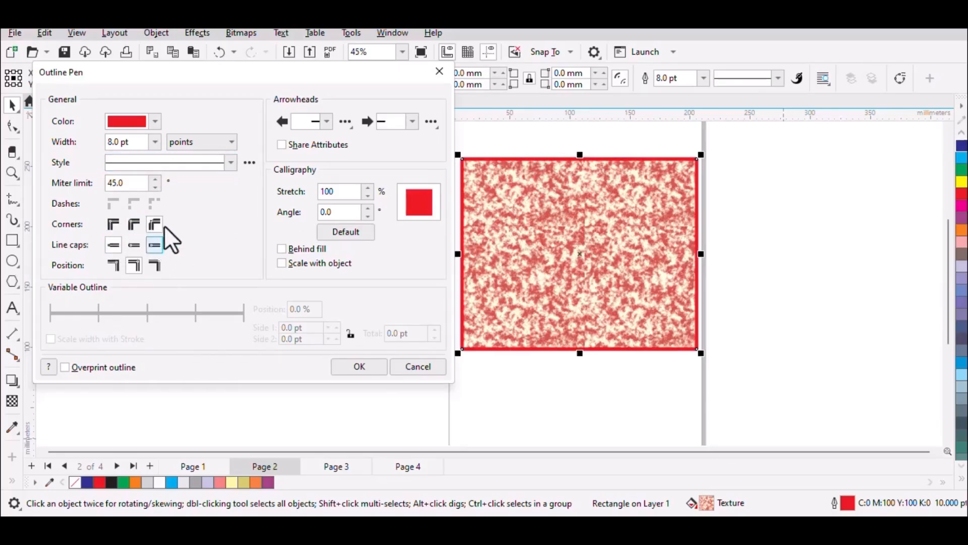
{"action": "left_click", "coordinate": [153, 265]}
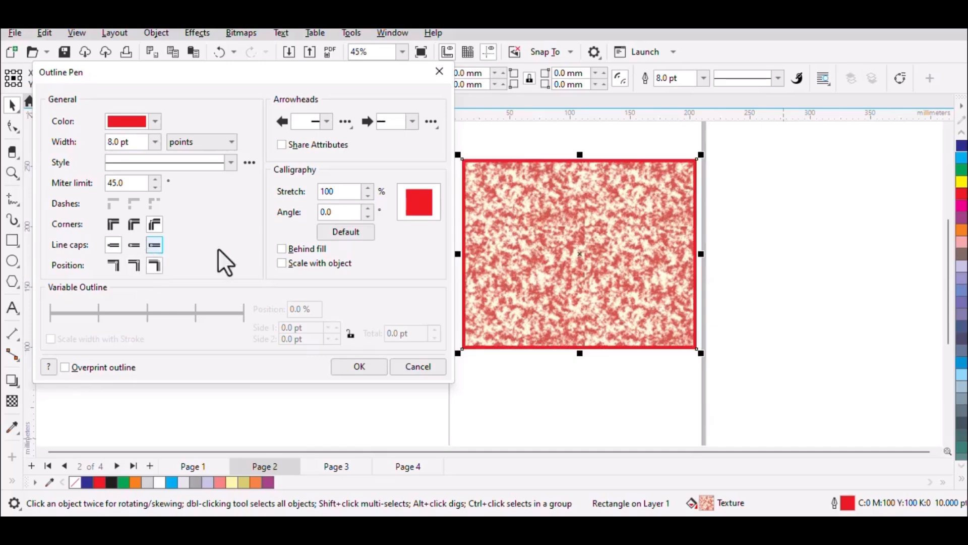
{"action": "left_click", "coordinate": [117, 264]}
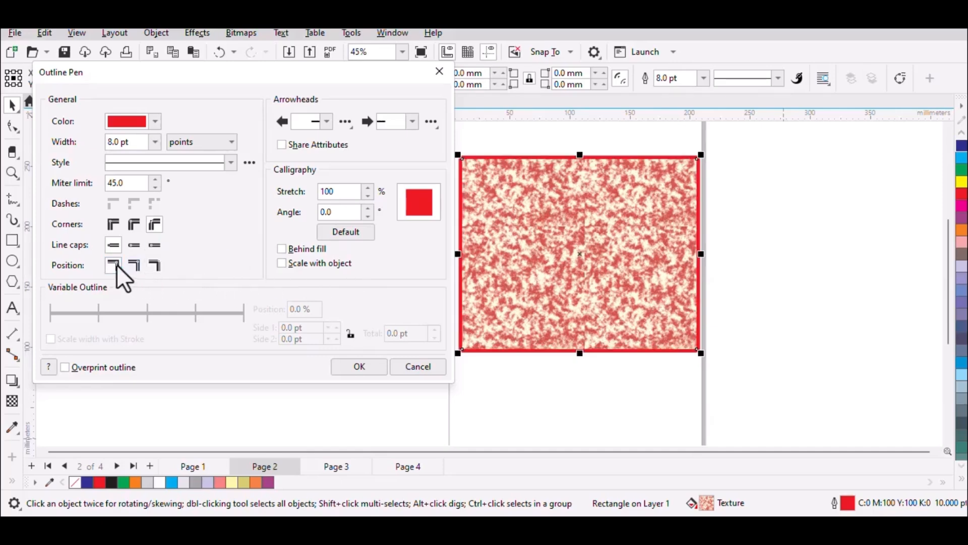
{"action": "left_click", "coordinate": [117, 223]}
{"action": "left_click", "coordinate": [150, 223]}
Set the outline's calligraphy angle to 48°, apply the Outline Pen settings, and deselect the rectangle.
{"action": "left_click", "coordinate": [368, 209]}
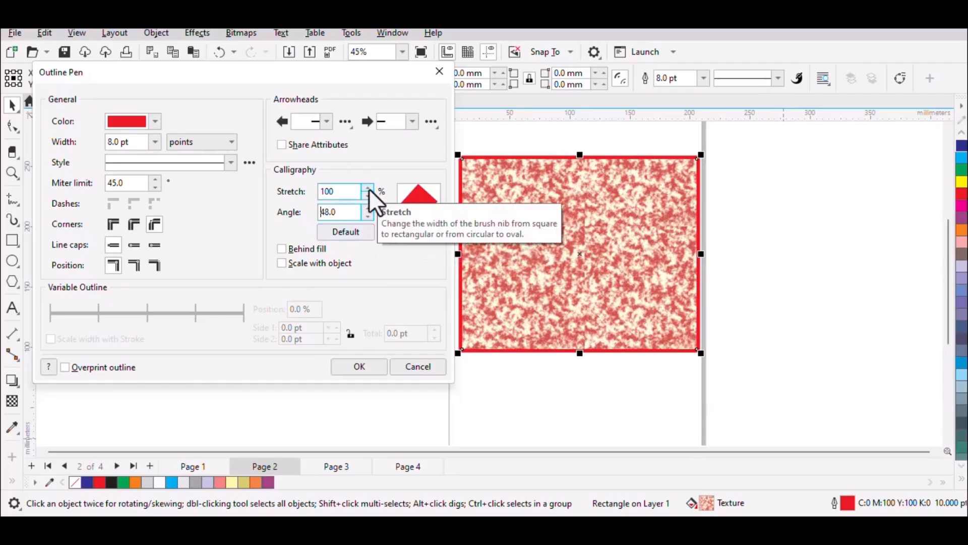
{"action": "left_click", "coordinate": [376, 366]}
{"action": "left_click", "coordinate": [356, 266]}
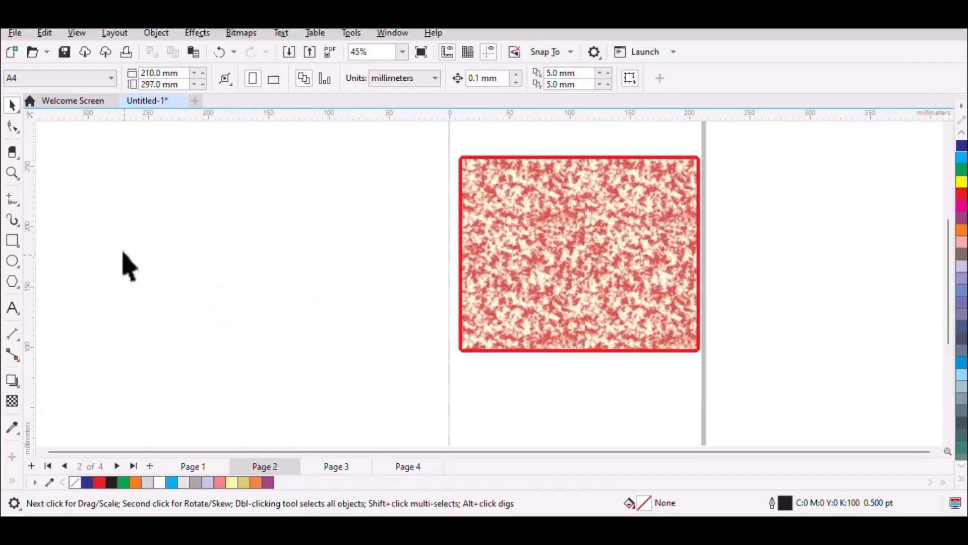
Draw an ellipse about 138 by 136 mm beside the page and fill it with green.
{"action": "left_click", "coordinate": [13, 261]}
{"action": "left_click_drag", "start_coordinate": [244, 124], "coordinate": [416, 294]}
{"action": "key", "text": "space"}
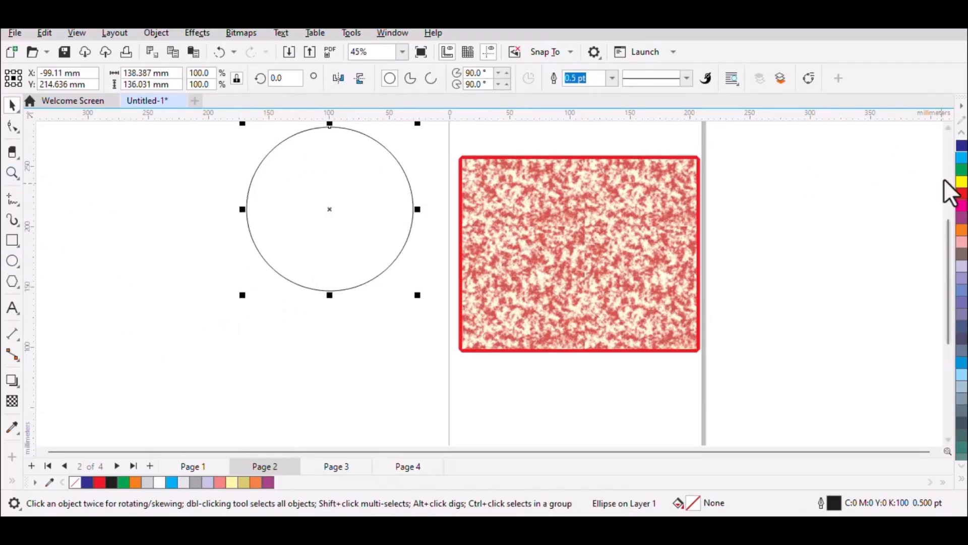
{"action": "left_click", "coordinate": [962, 169]}
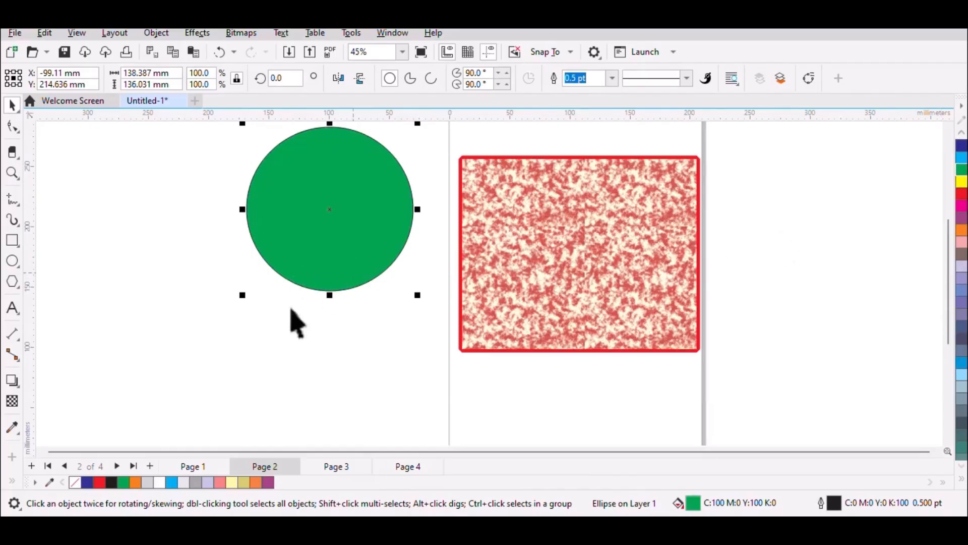
{"action": "left_click", "coordinate": [289, 363]}
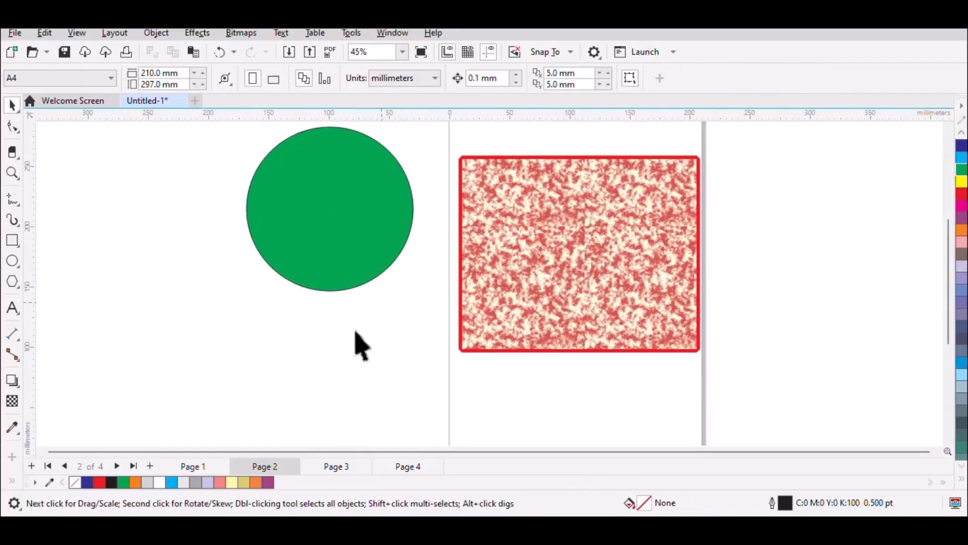
Sample the circle's green with the Color Eyedropper and apply it as the rectangle's fill.
{"action": "left_click", "coordinate": [12, 429]}
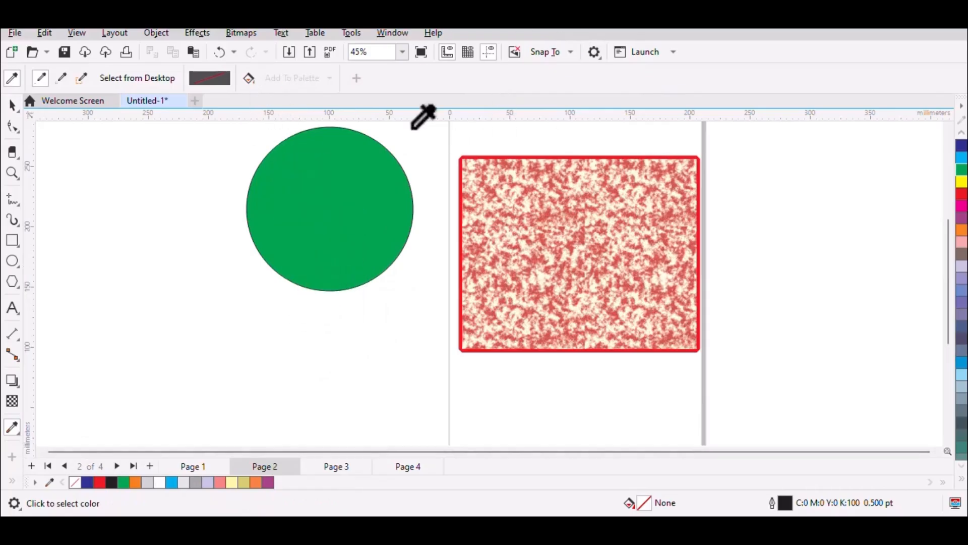
{"action": "left_click", "coordinate": [348, 164]}
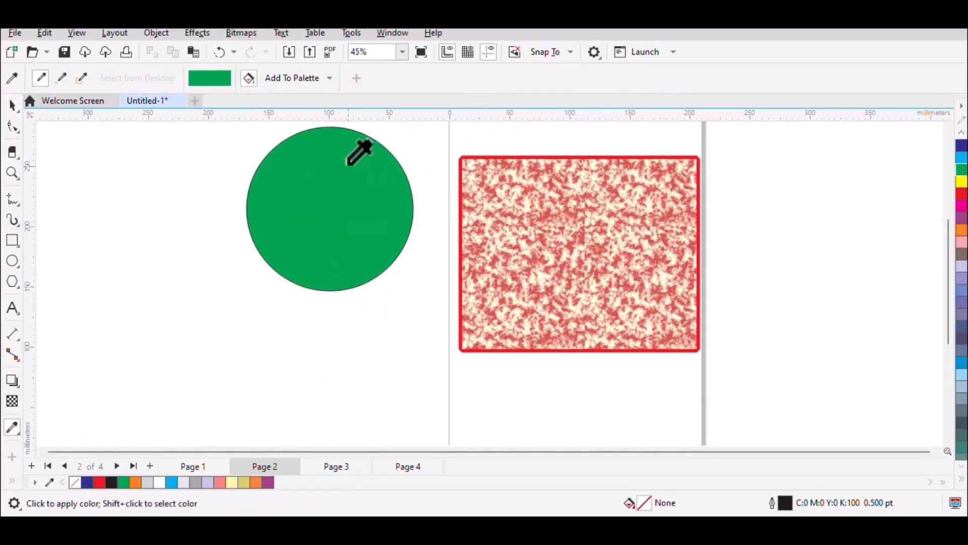
{"action": "left_click", "coordinate": [600, 215]}
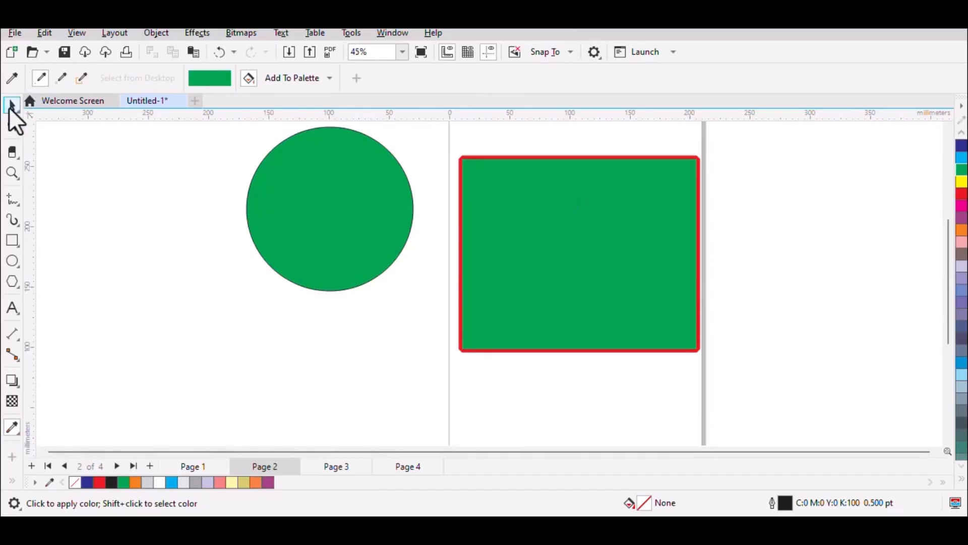